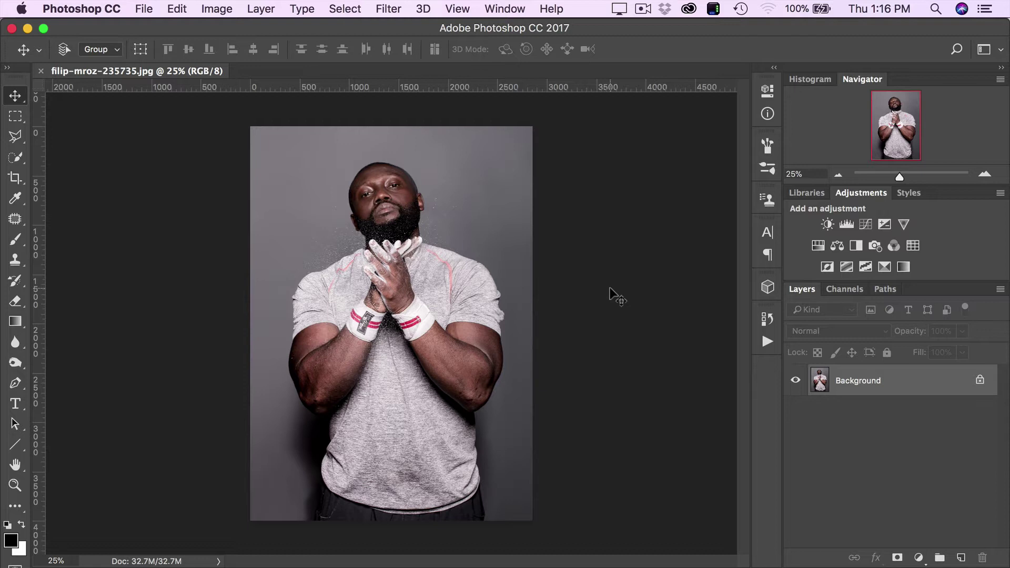
Run the Step 1 - Select Focus action from the PBB Action Hero set and dismiss its instruction message
click(767, 341)
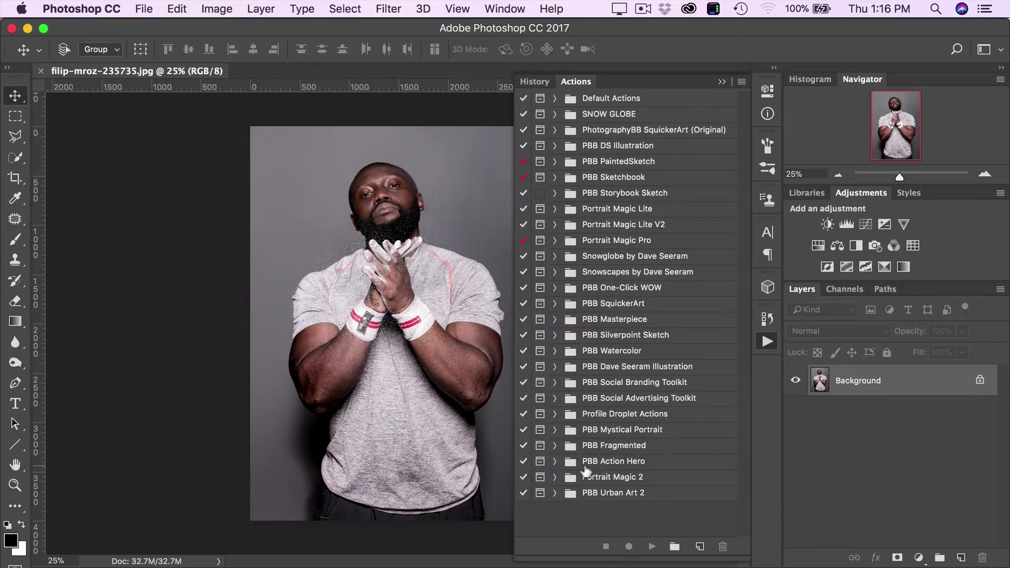
click(555, 461)
scroll(627, 475, down, 1)
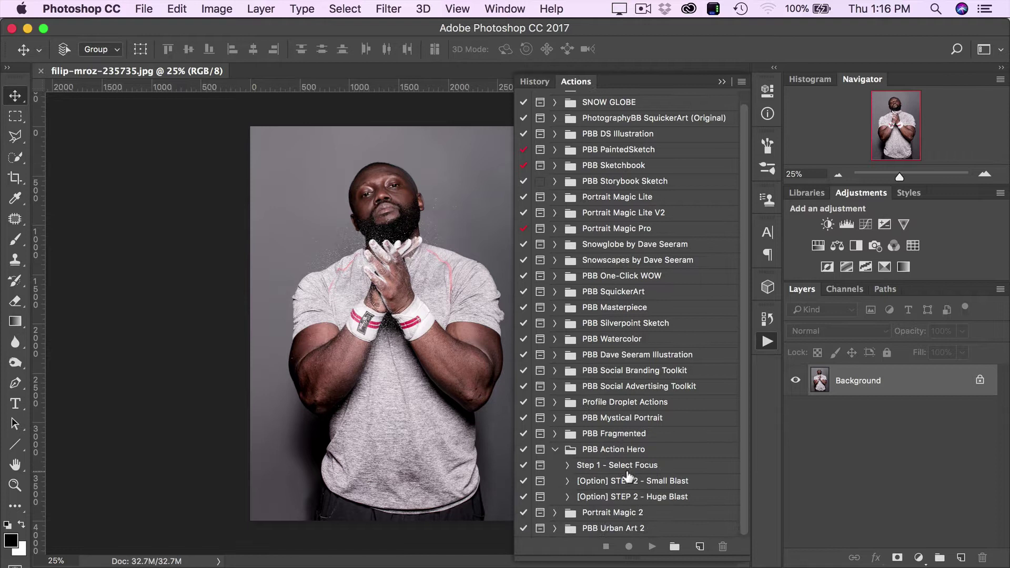
click(677, 466)
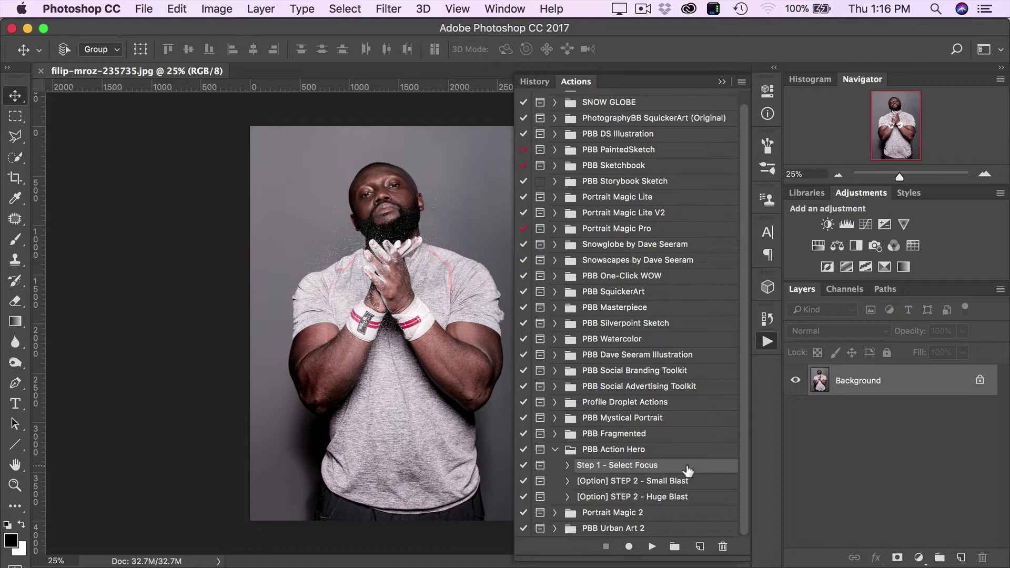
click(600, 482)
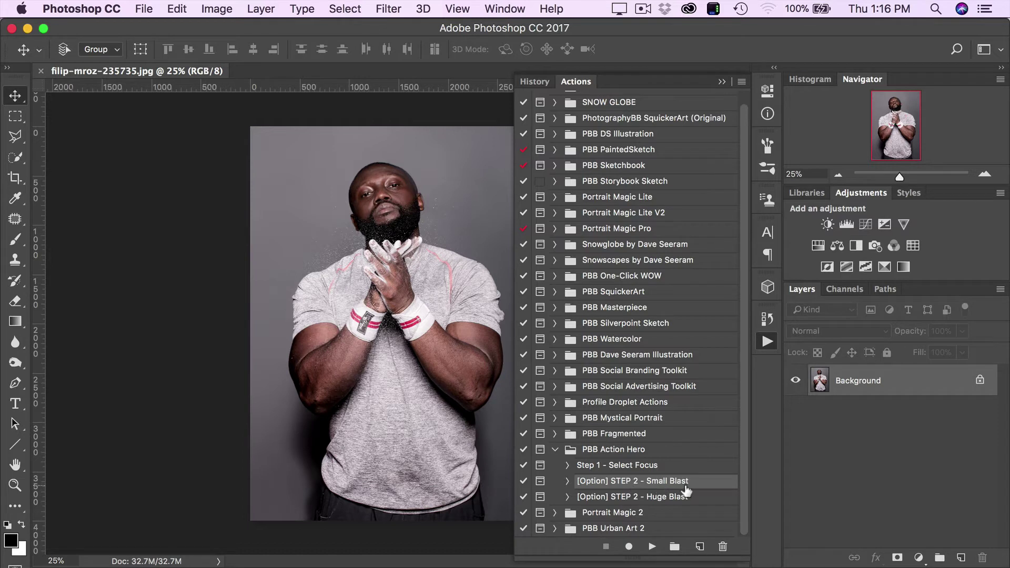
click(641, 497)
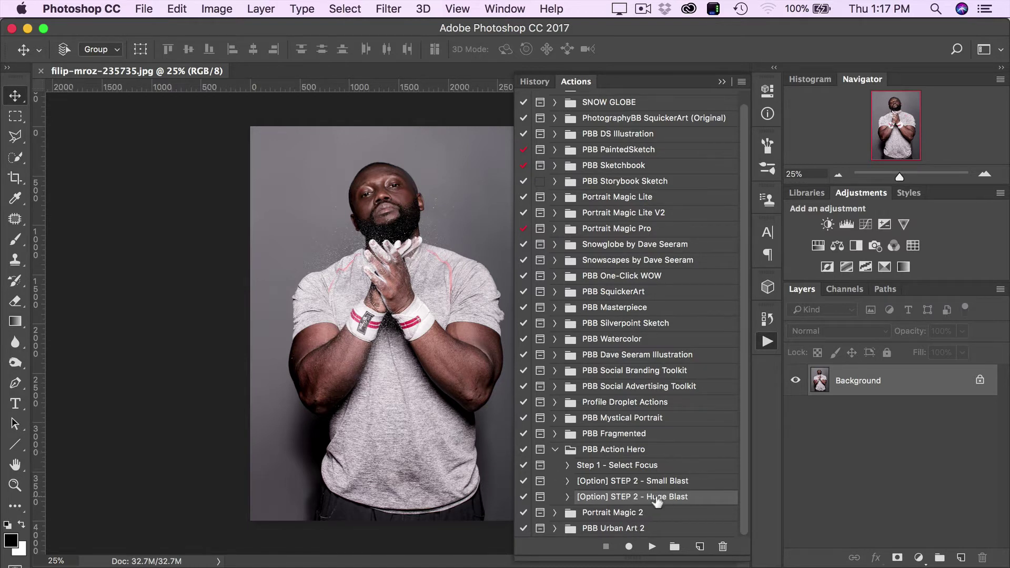
click(625, 467)
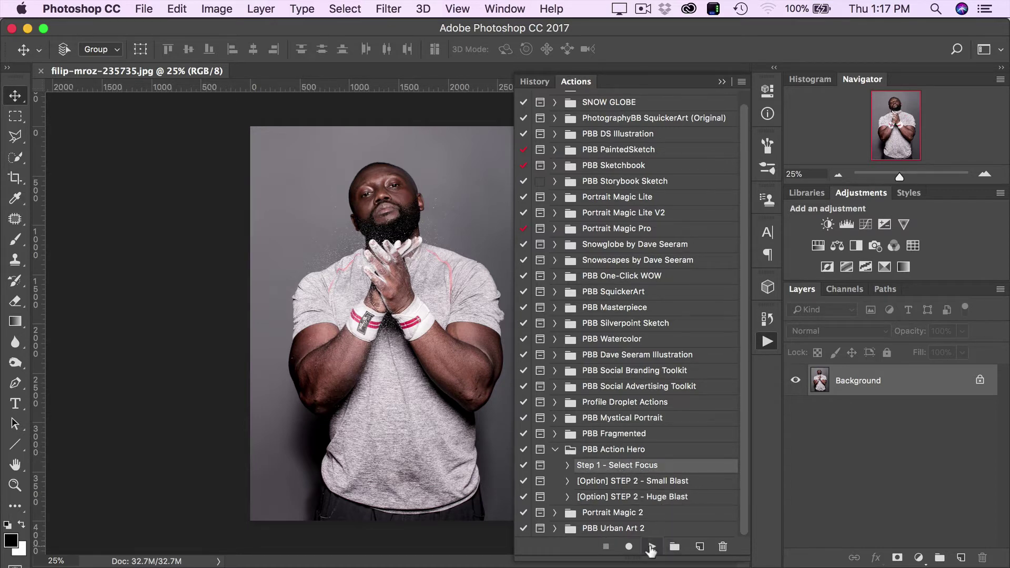
click(651, 547)
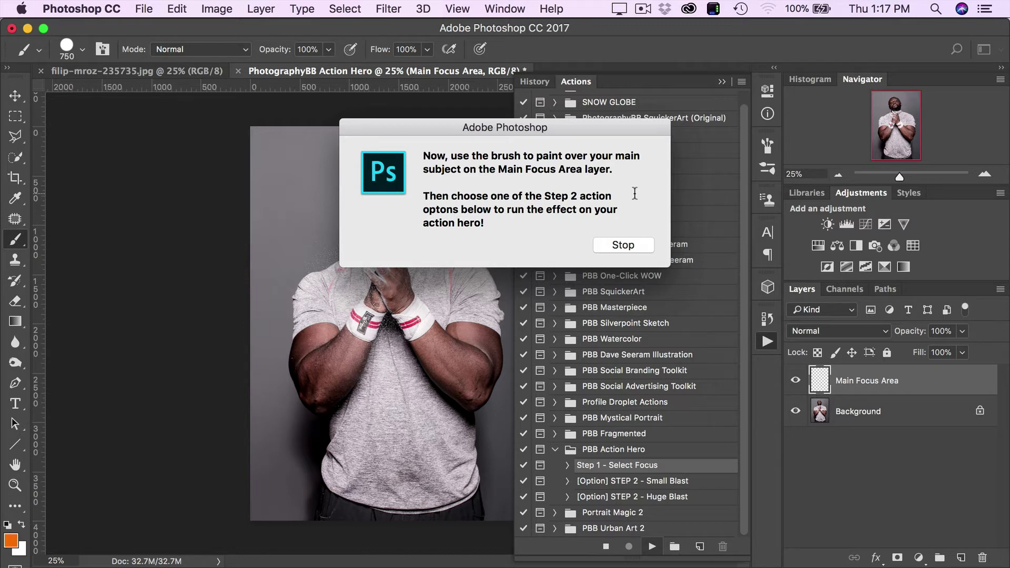
click(645, 244)
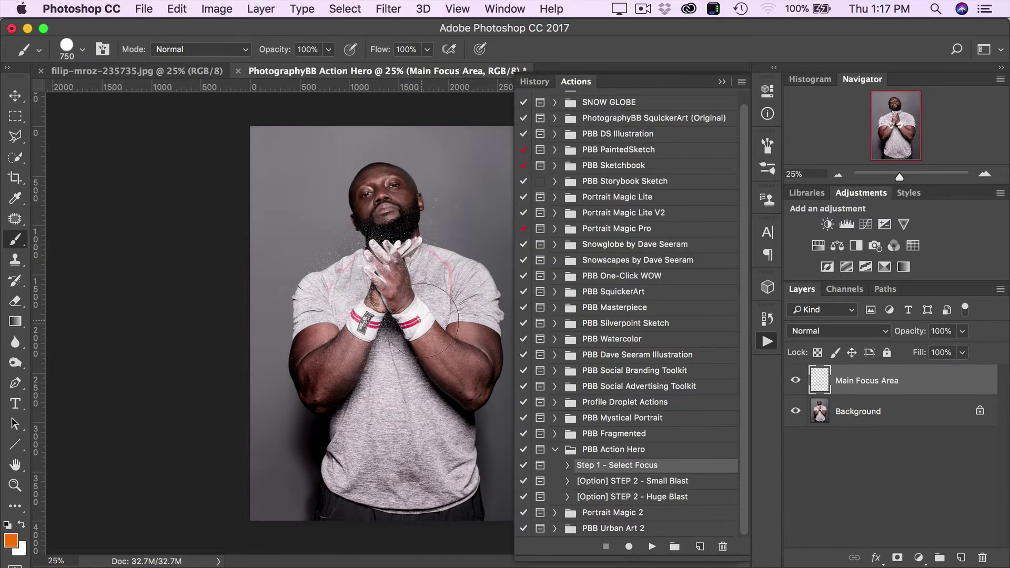
Paint over the man's torso in orange on the Main Focus Area layer and adjust the brush size to 700
mouse_move(415, 288)
mouse_down()
mouse_move(363, 301)
mouse_move(424, 314)
mouse_move(427, 353)
mouse_move(408, 436)
mouse_move(386, 444)
mouse_move(389, 385)
mouse_move(393, 445)
mouse_move(422, 469)
mouse_move(425, 506)
mouse_move(401, 412)
mouse_move(425, 460)
mouse_move(427, 403)
mouse_move(433, 481)
mouse_move(375, 440)
mouse_move(354, 501)
mouse_move(384, 337)
mouse_move(354, 320)
mouse_move(388, 284)
mouse_move(428, 282)
mouse_move(457, 291)
mouse_move(456, 329)
mouse_up()
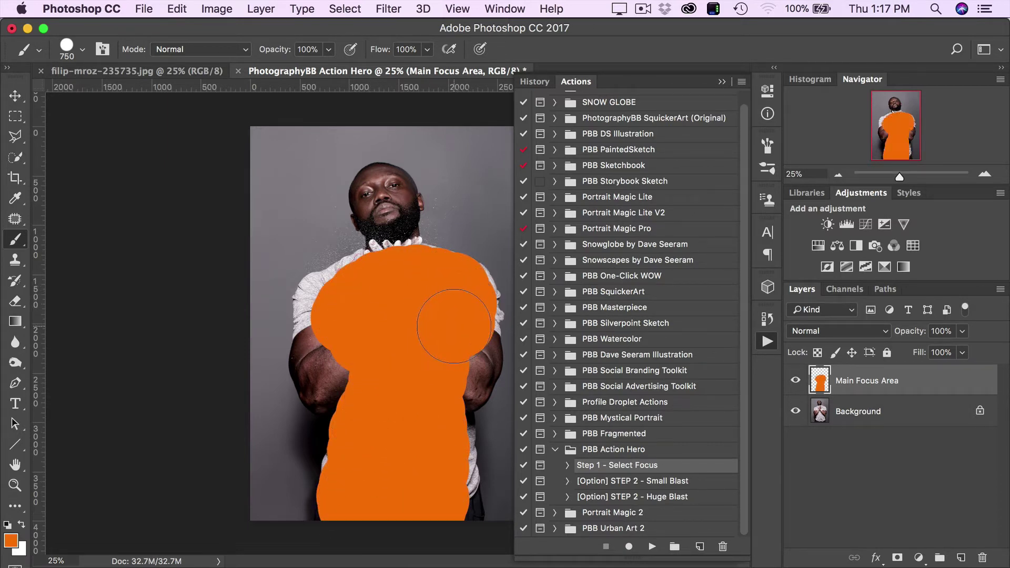
key(bracketright)
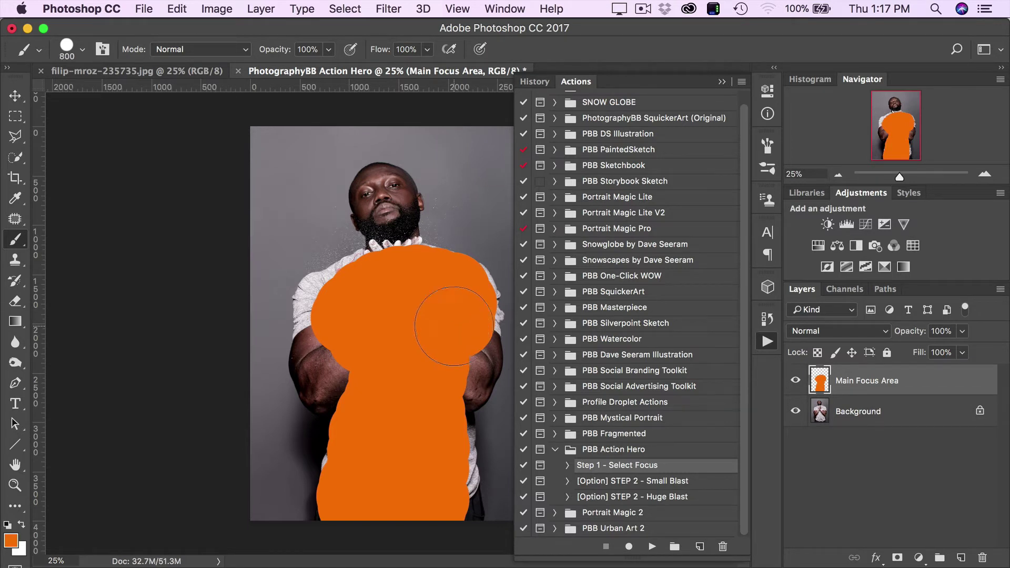
key(bracketleft)
key(bracketleft)
key(bracketleft)
key(bracketleft)
key(bracketright)
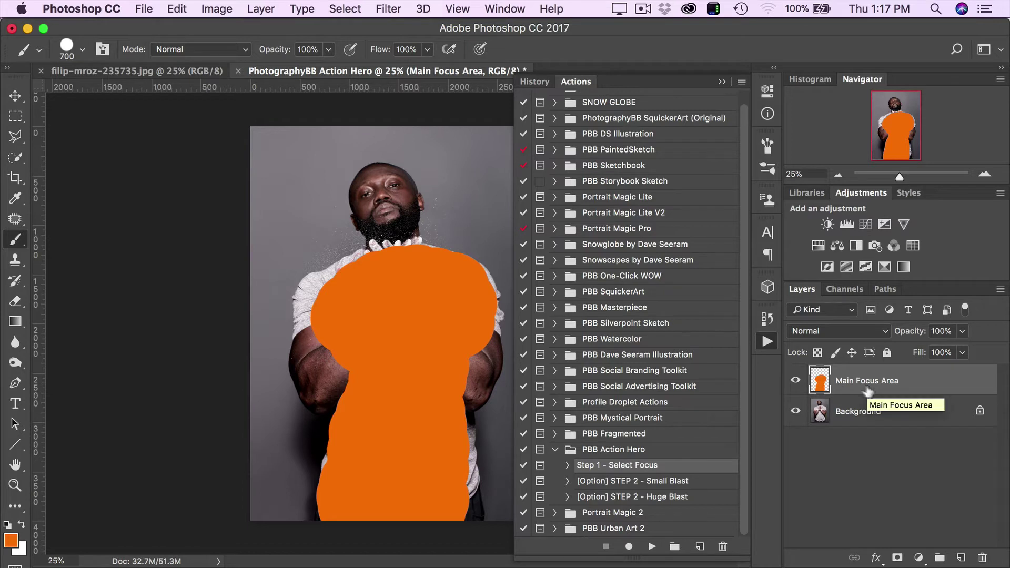
Erase the orange paint from the Main Focus Area layer and revert the document to the Name Change history state
key(e)
mouse_move(300, 252)
mouse_down()
mouse_move(307, 316)
mouse_move(361, 268)
mouse_move(339, 284)
mouse_move(399, 332)
mouse_move(423, 319)
mouse_move(440, 414)
mouse_move(435, 391)
mouse_move(489, 303)
mouse_move(481, 469)
mouse_move(445, 426)
mouse_move(400, 420)
mouse_move(373, 342)
mouse_move(345, 368)
mouse_move(307, 542)
mouse_move(330, 539)
mouse_move(347, 552)
mouse_move(398, 308)
mouse_move(400, 350)
mouse_move(313, 513)
mouse_up()
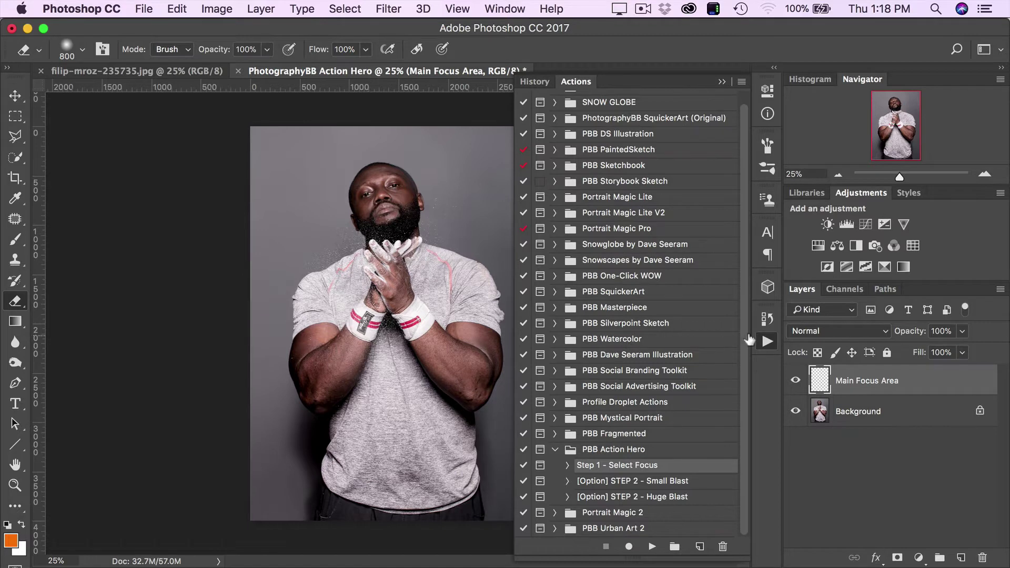
click(767, 319)
click(631, 171)
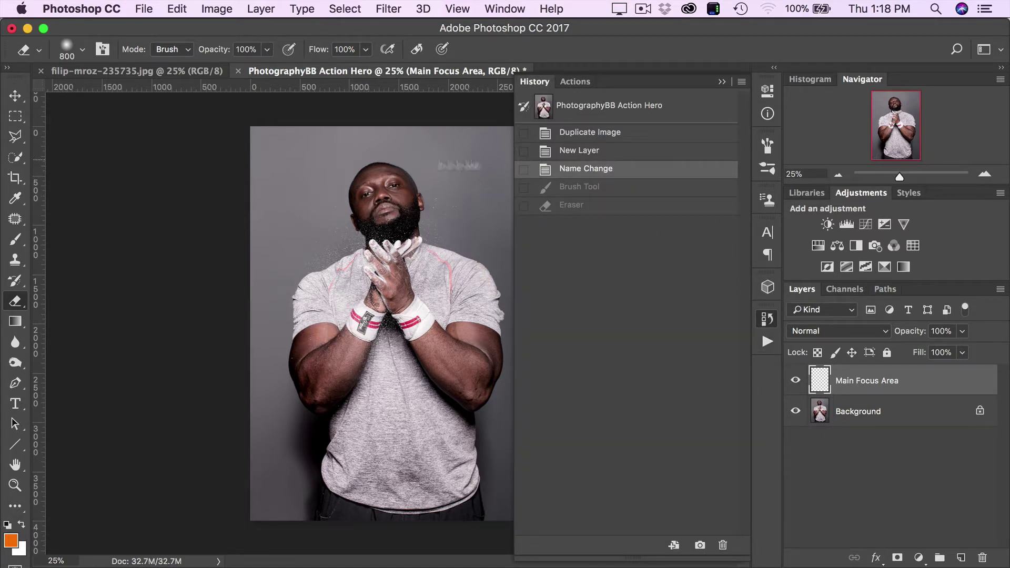
Choose the Quick Selection tool and make the Background layer active, toggling its visibility off and on
key(w)
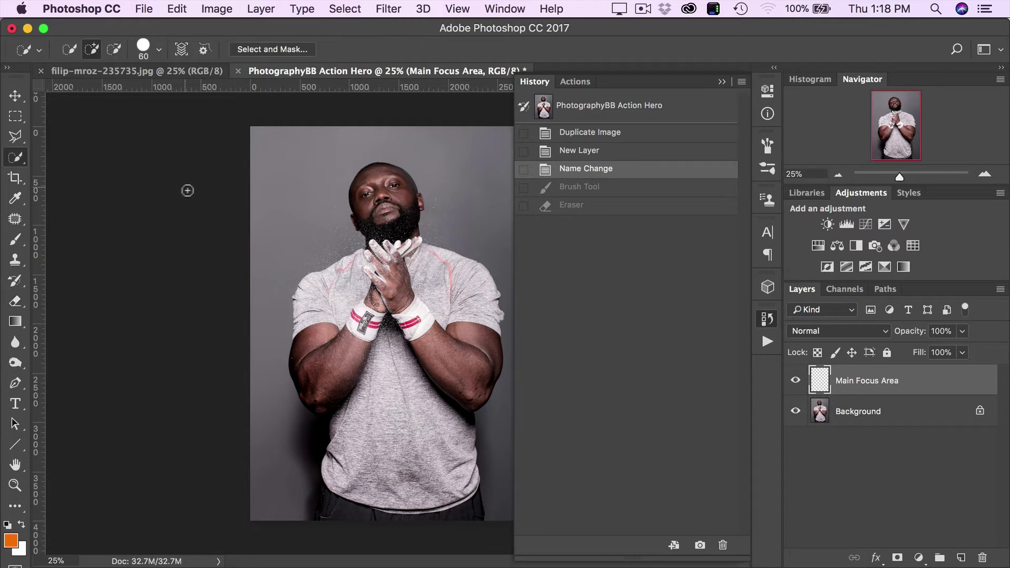
right_click(20, 160)
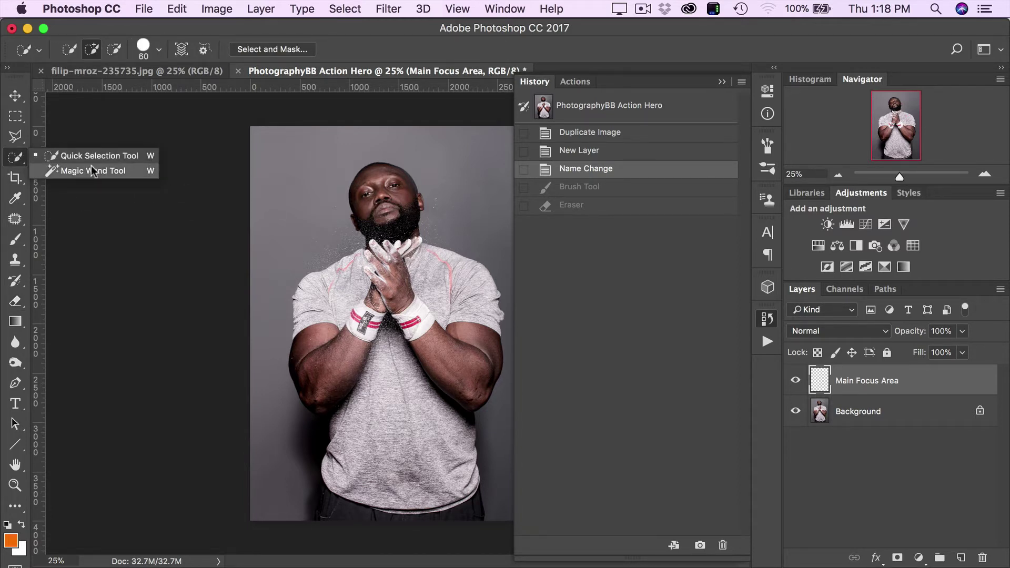
click(140, 161)
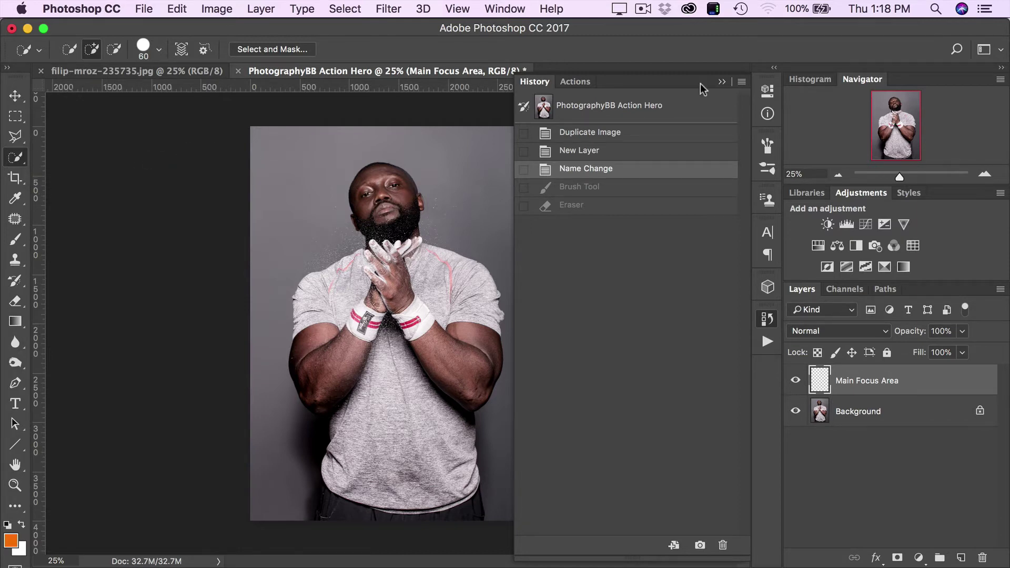
click(575, 81)
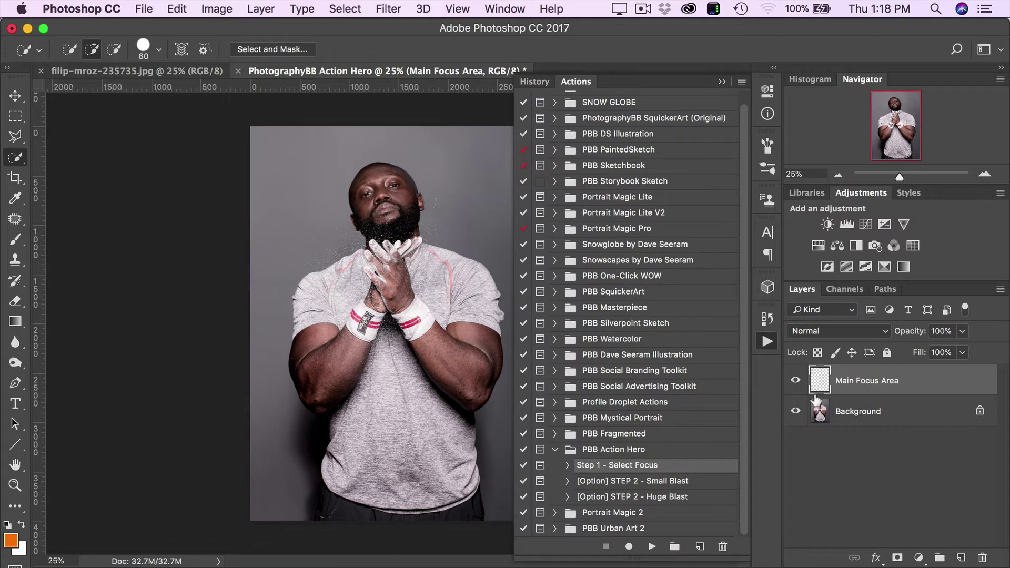
click(878, 420)
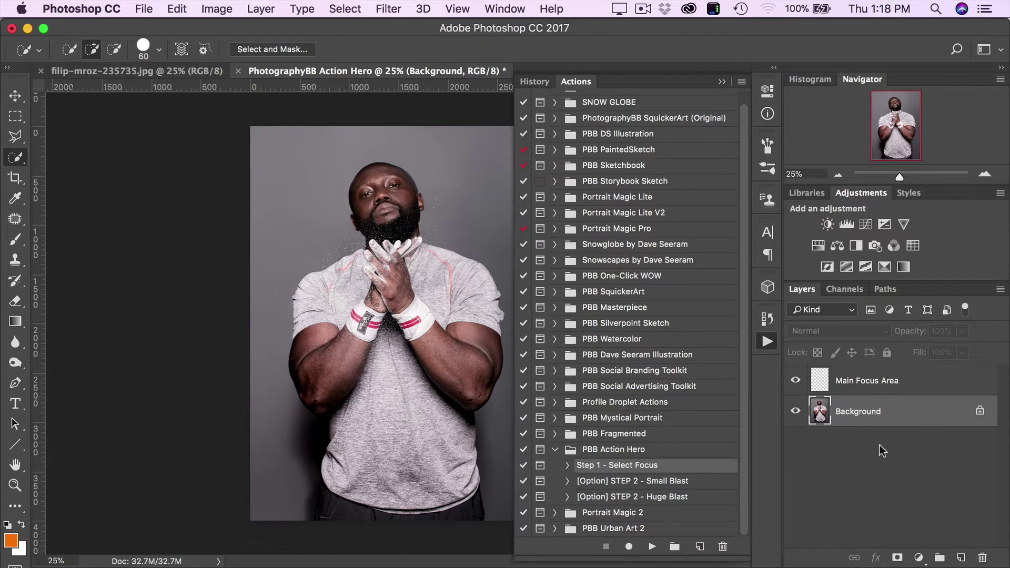
click(795, 414)
click(795, 414)
click(795, 413)
click(795, 413)
Quick-select the man's head, shirt and one arm down to the lower image edge, enlarging the selection brush to 200
mouse_move(406, 214)
mouse_down()
mouse_move(400, 185)
mouse_move(390, 199)
mouse_up()
key(bracketright)
key(bracketright)
key(bracketright)
key(bracketright)
key(bracketright)
key(bracketright)
key(bracketright)
key(bracketright)
key(bracketright)
key(bracketright)
key(bracketleft)
key(bracketleft)
mouse_move(357, 330)
mouse_down()
mouse_move(336, 371)
mouse_move(394, 370)
mouse_move(442, 302)
mouse_move(394, 412)
mouse_move(342, 404)
mouse_move(344, 412)
mouse_up()
drag(328, 267, 320, 260)
key(alt)
key(alt)
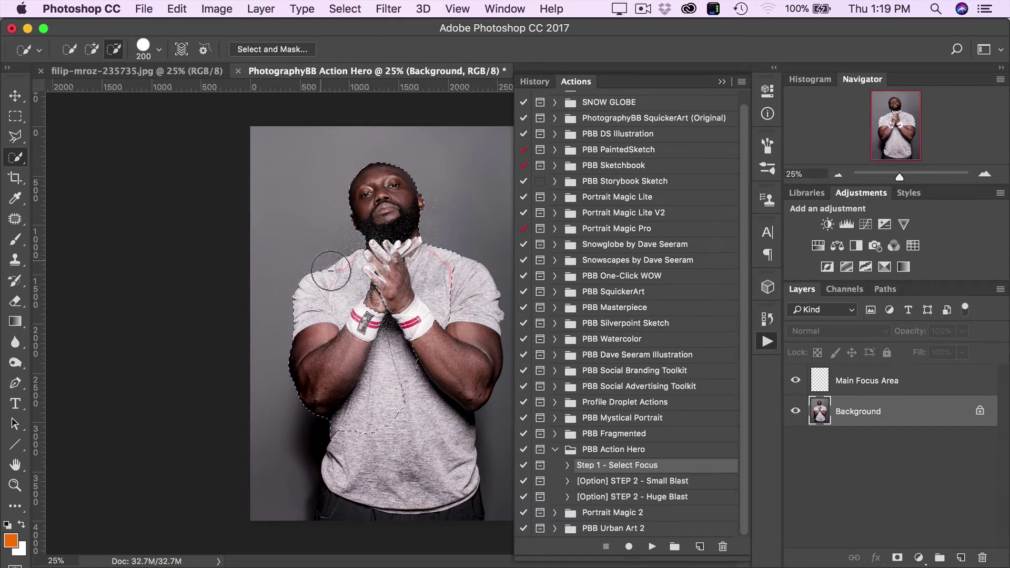
mouse_move(371, 476)
mouse_down()
mouse_move(350, 518)
mouse_move(368, 427)
mouse_move(349, 534)
mouse_move(407, 438)
mouse_move(475, 518)
mouse_up()
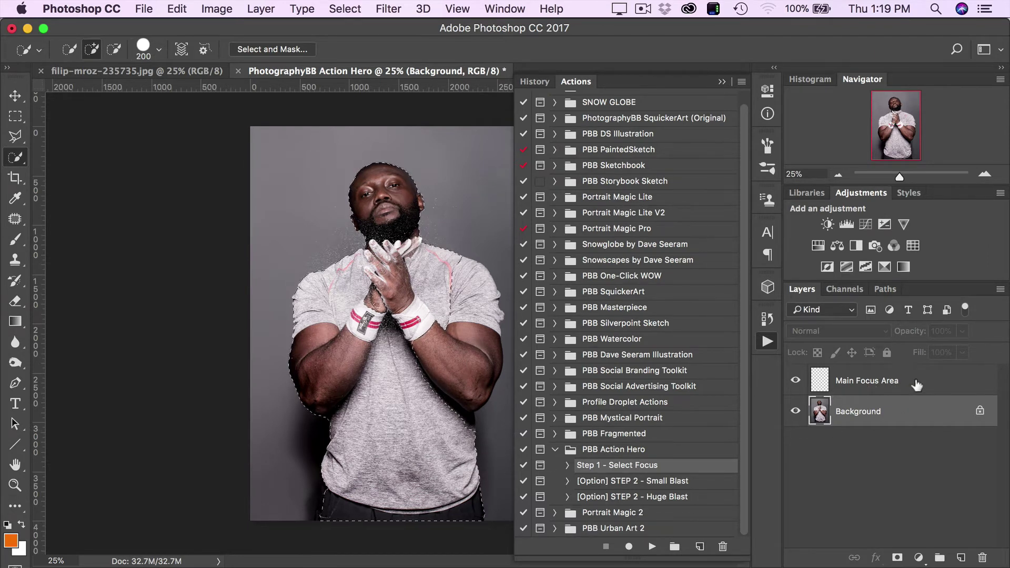
Fill the selection on the Main Focus Area layer with the orange foreground color in Normal mode at 100% opacity
click(894, 384)
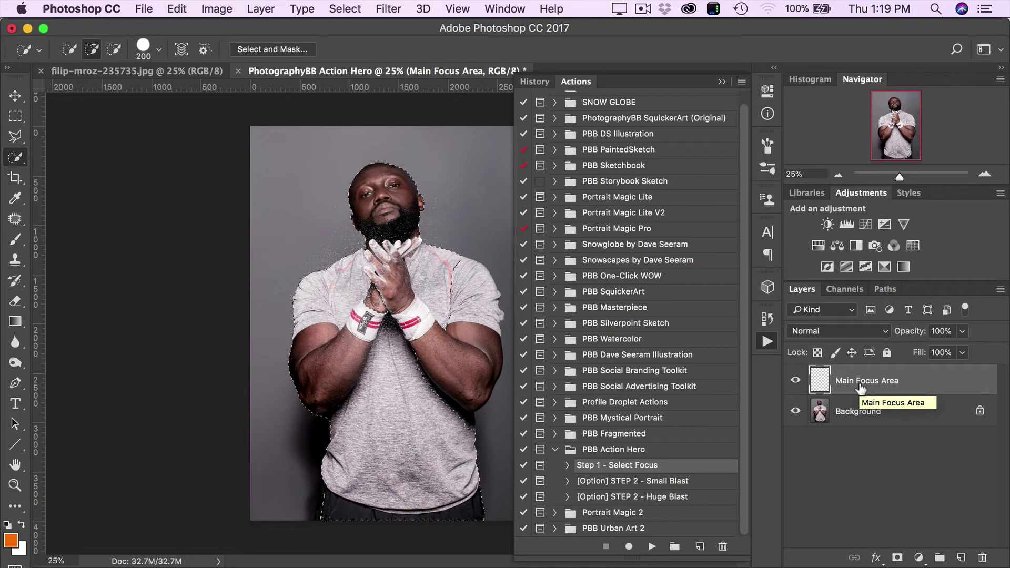
click(532, 383)
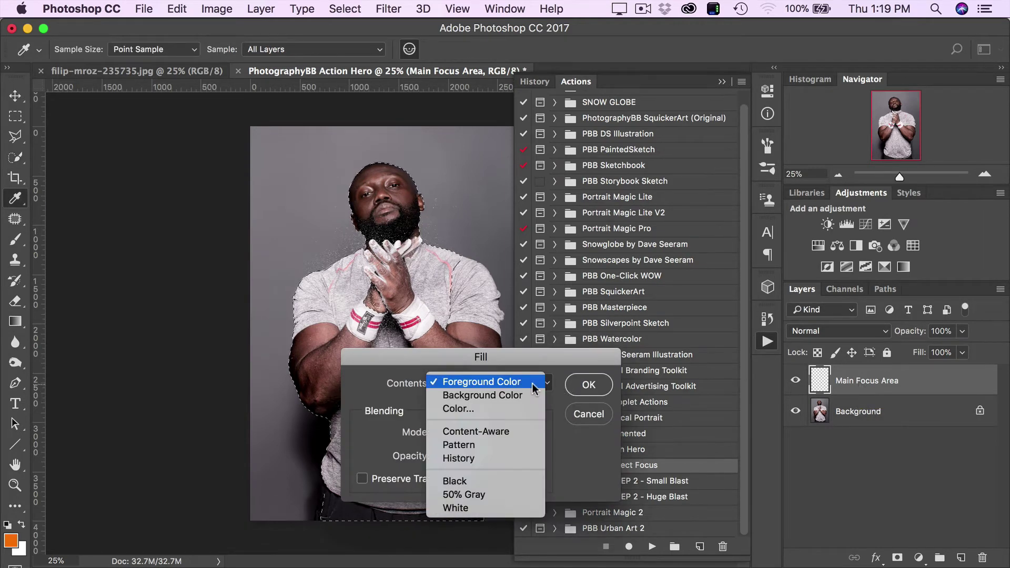
click(498, 380)
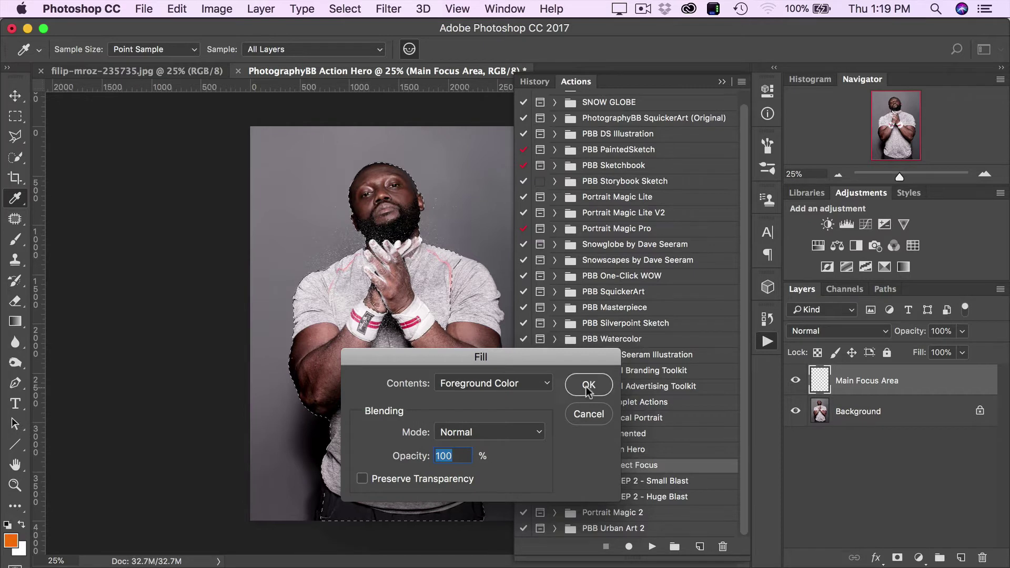
click(588, 385)
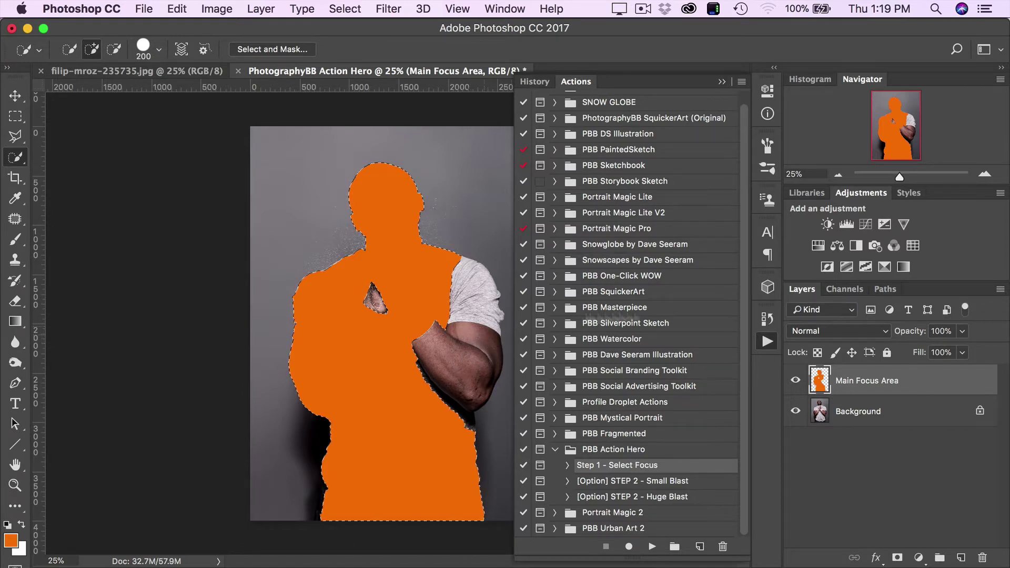
Add the man's remaining arm and sleeve to the selection from the Background layer and fill it with the foreground color on Main Focus Area
click(857, 413)
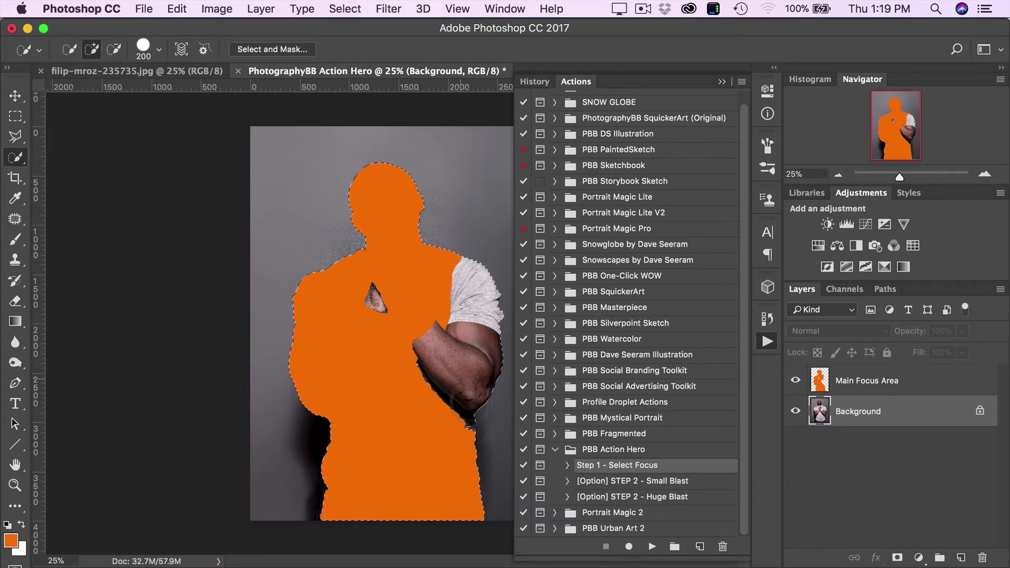
drag(467, 413, 473, 444)
click(854, 386)
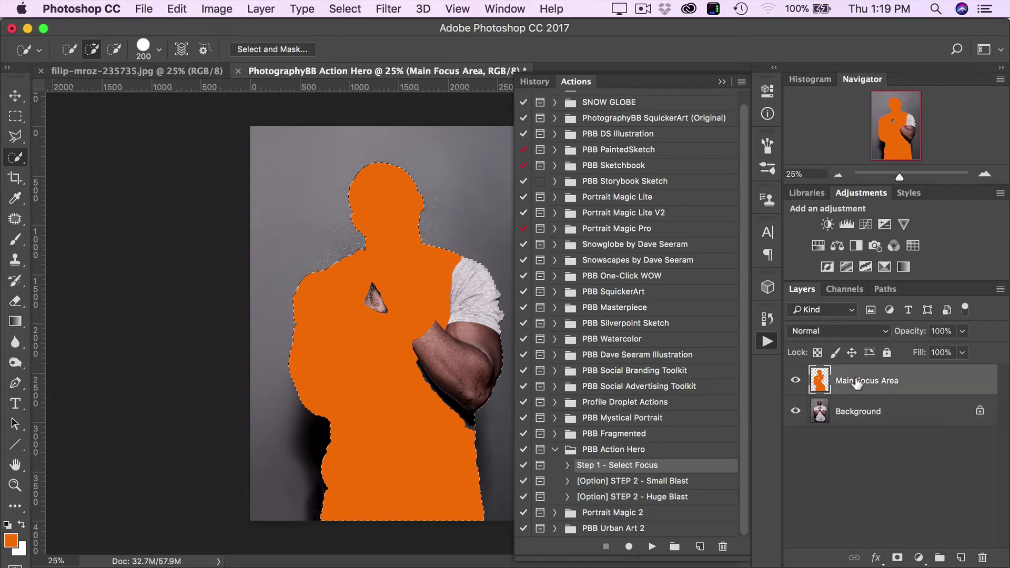
key(i)
key(shift+BackSpace)
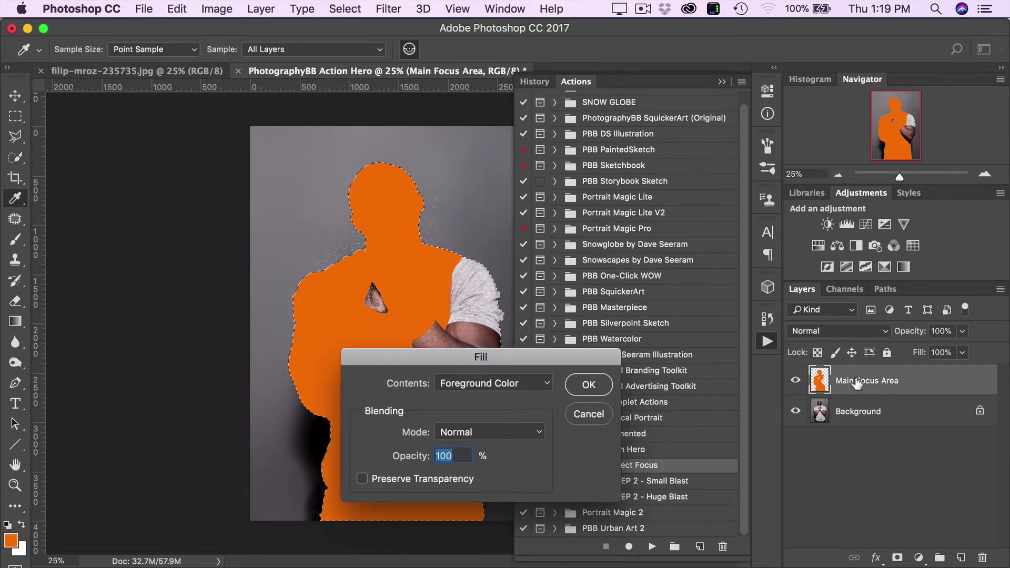
key(Return)
key(w)
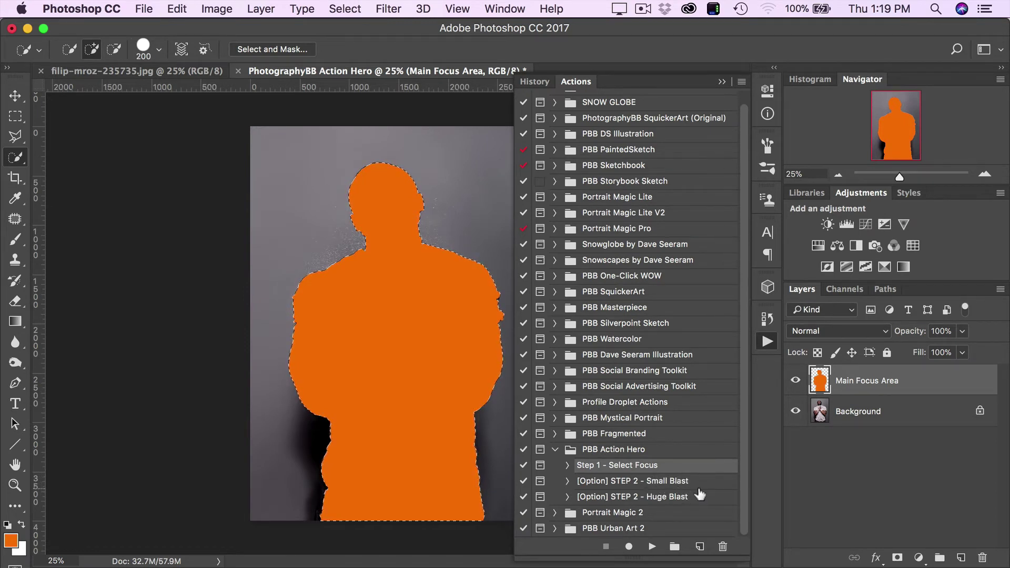
Run the [Option] STEP 2 - Huge Blast action, dismiss its completion message and collapse the action list
click(666, 499)
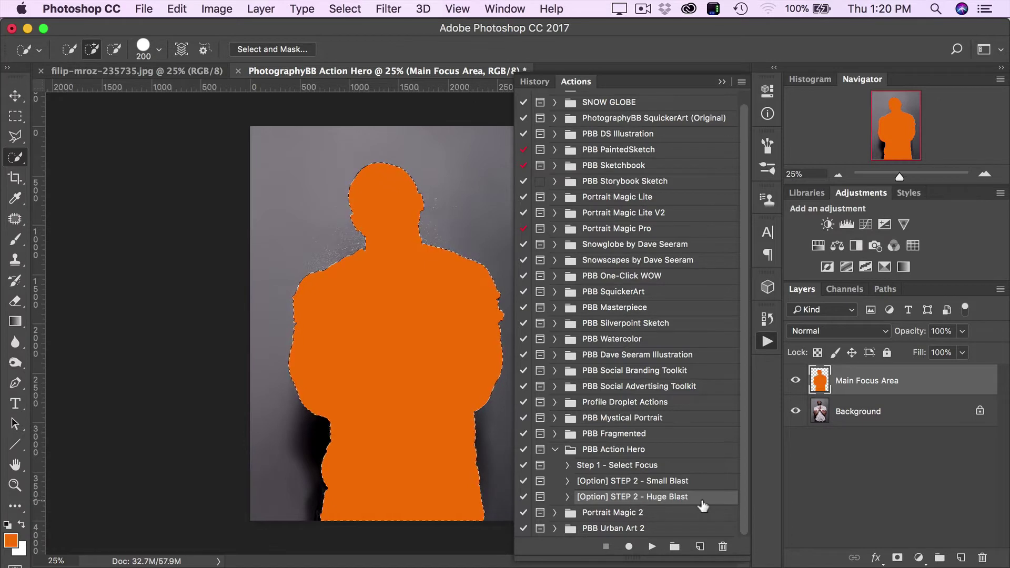
click(651, 546)
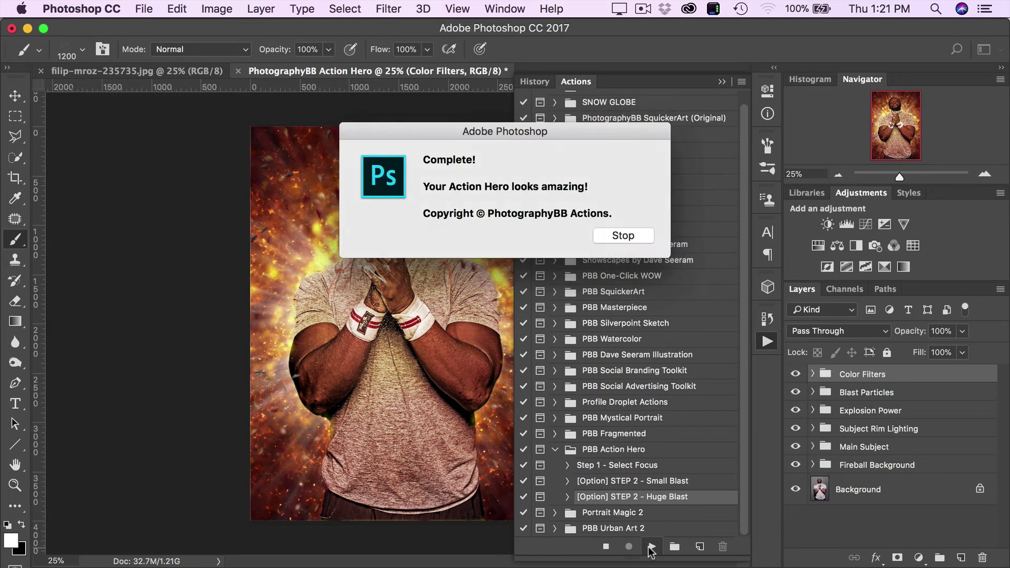
click(638, 234)
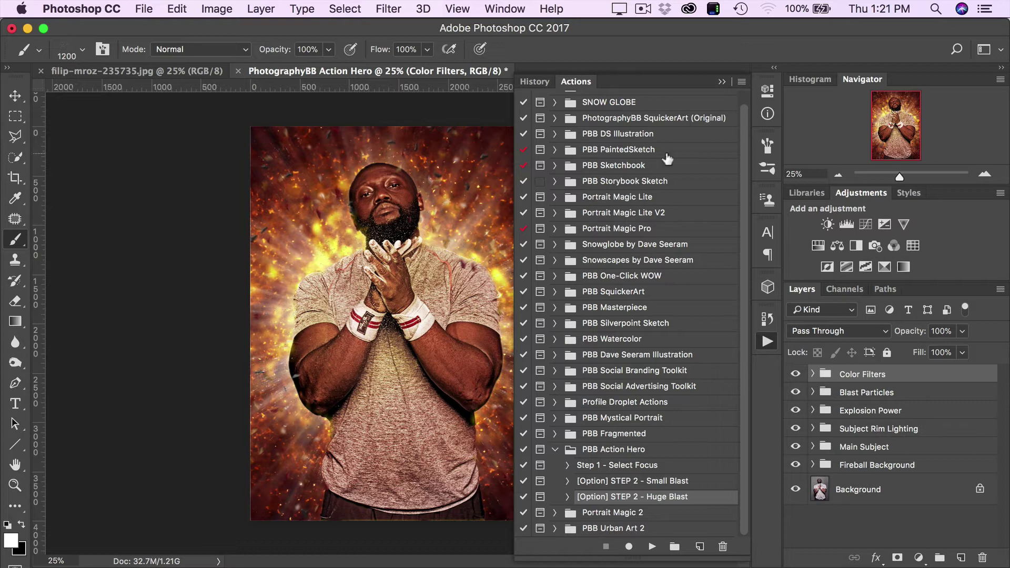
click(722, 83)
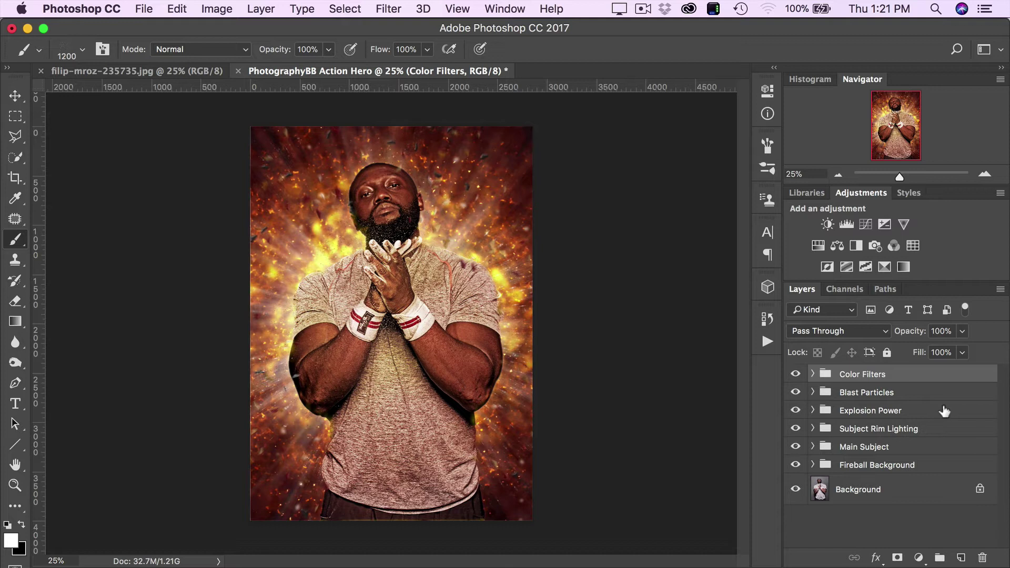
Expand the Color Filters group and make the Golden Hero filter visible
click(812, 374)
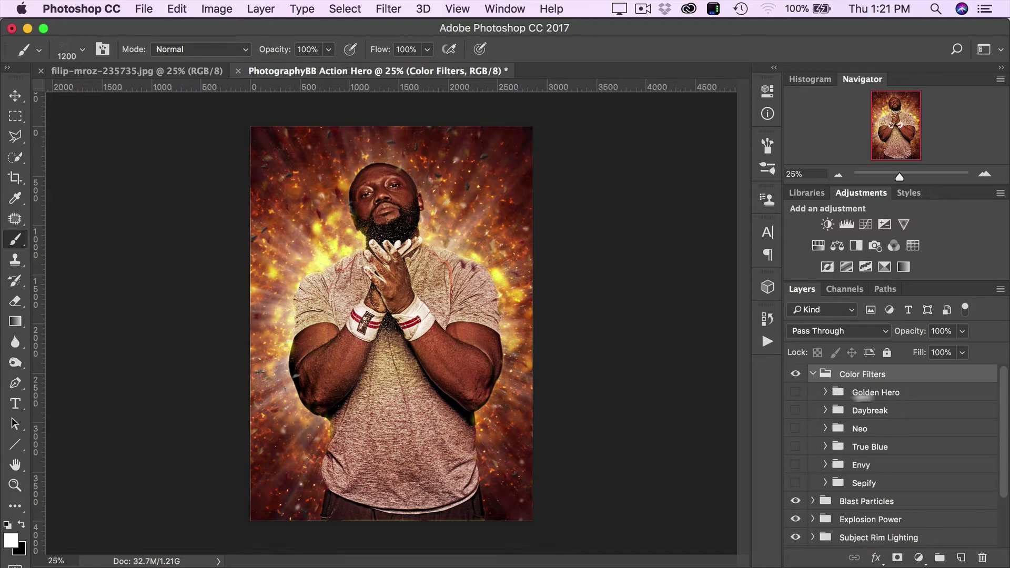
click(813, 374)
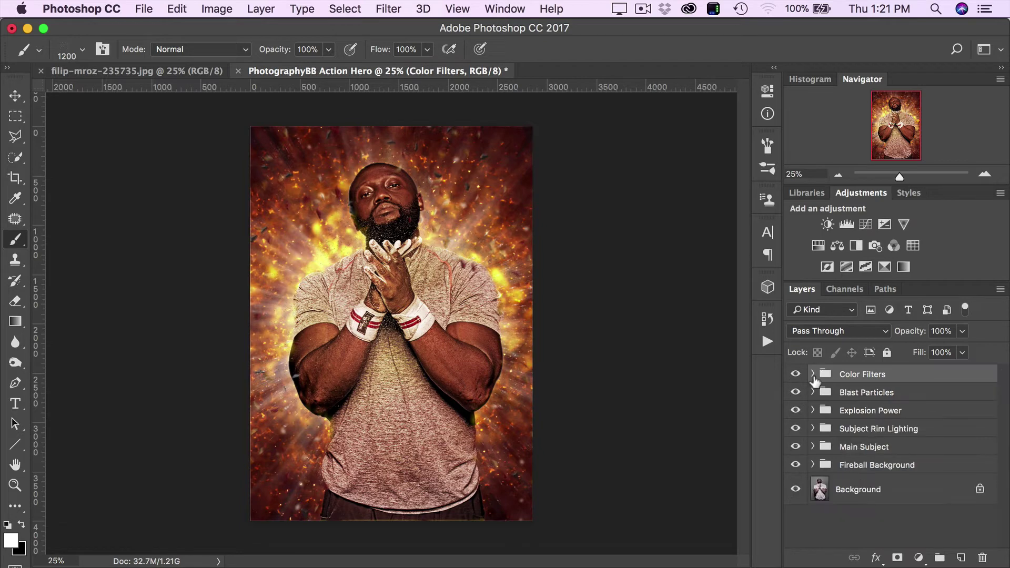
click(812, 374)
click(795, 393)
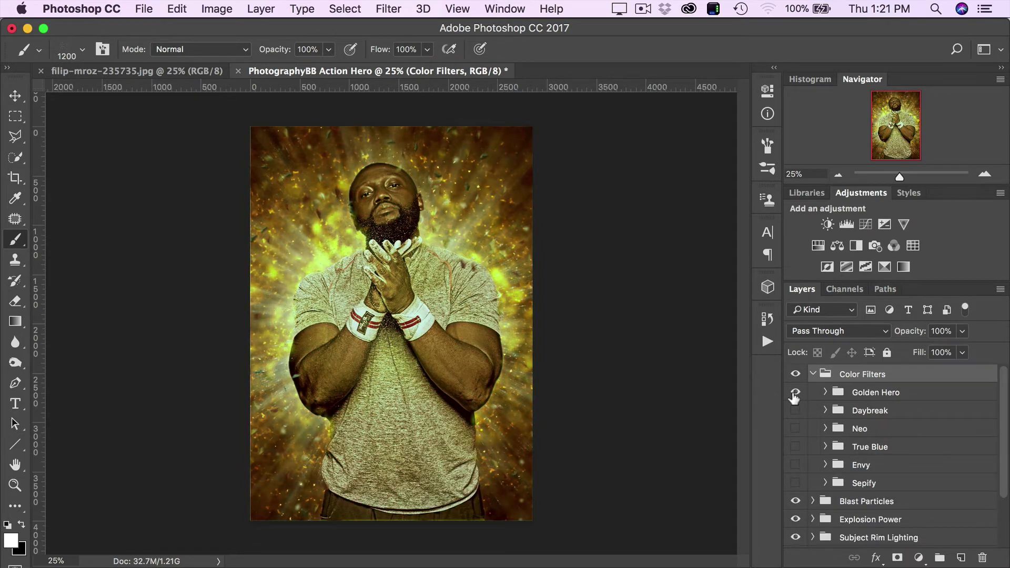
Hide the Golden Hero filter and preview the Daybreak and Neo color filters one at a time, leaving both hidden
click(795, 393)
click(794, 410)
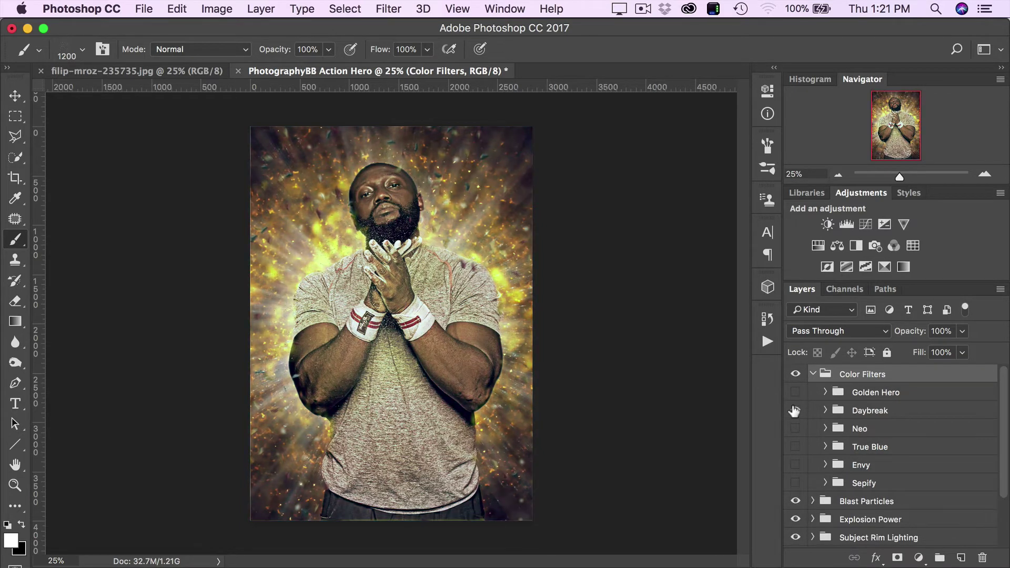
click(794, 410)
click(795, 429)
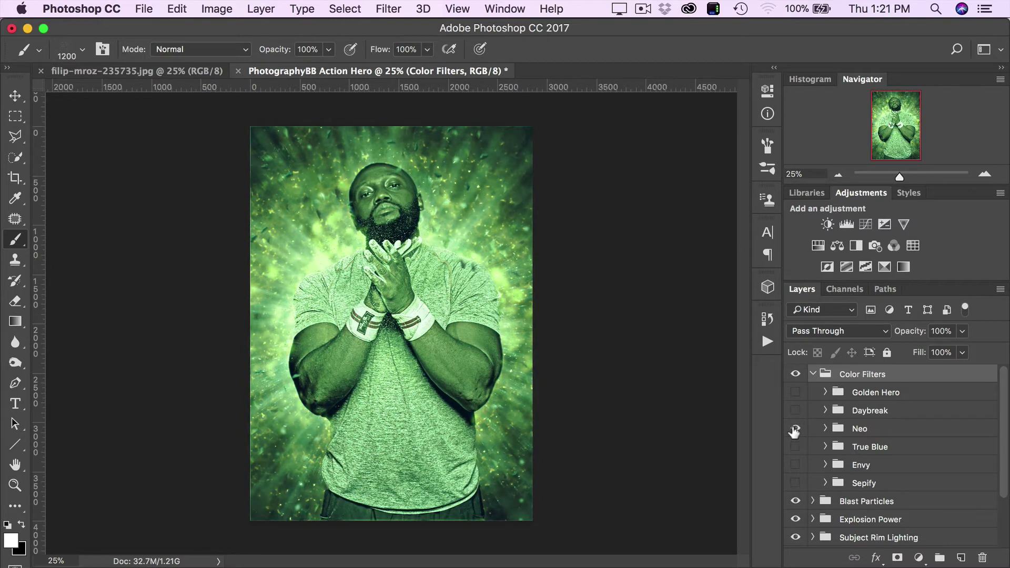
click(795, 429)
Preview the True Blue, Envy and Sepify filters one at a time, leave them hidden and collapse the Color Filters group
click(794, 446)
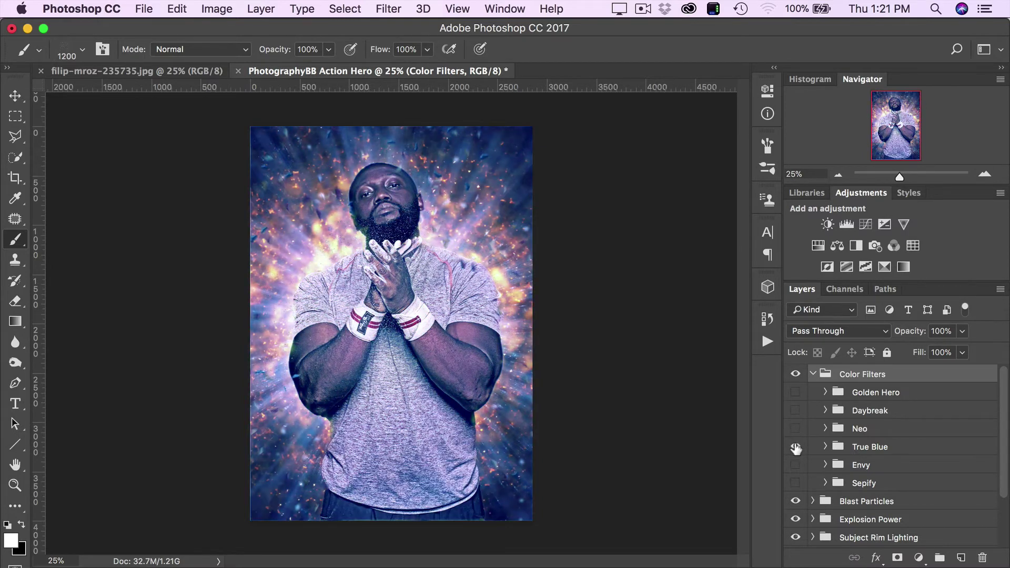
click(794, 446)
click(794, 465)
click(794, 464)
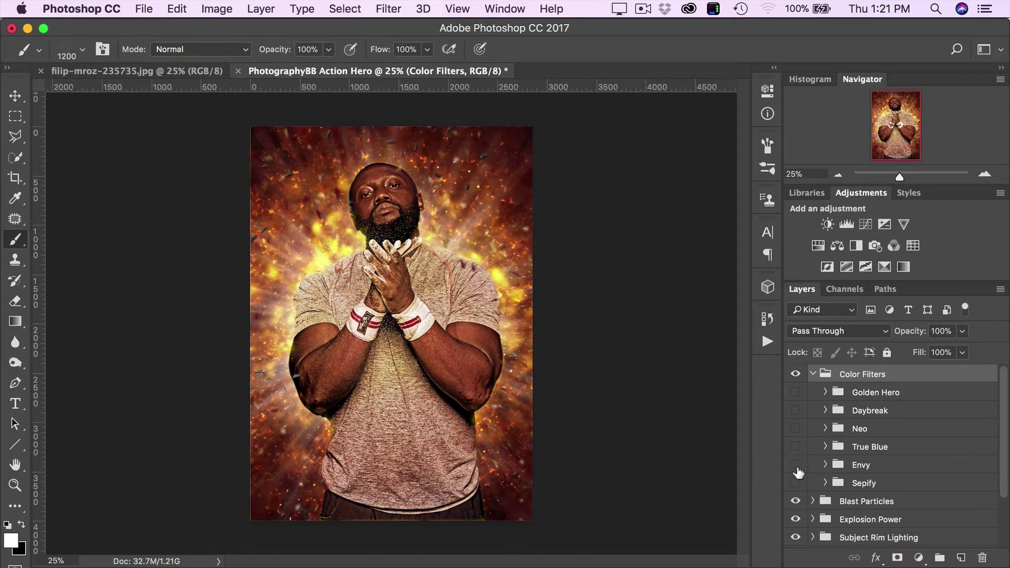
click(794, 483)
click(795, 483)
click(812, 375)
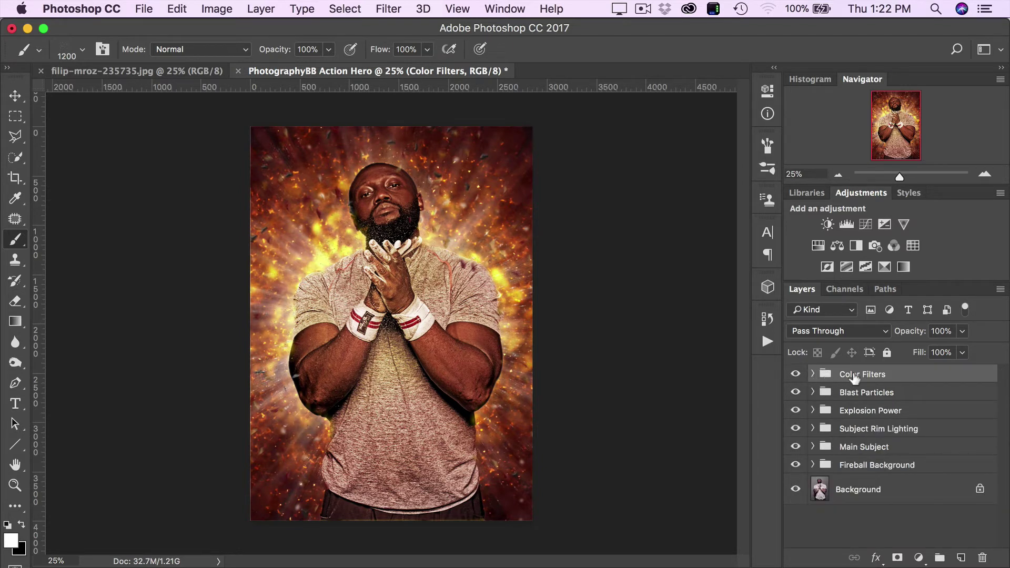
Compare the image with the Blast Particles group hidden and shown, leaving the group visible
click(920, 392)
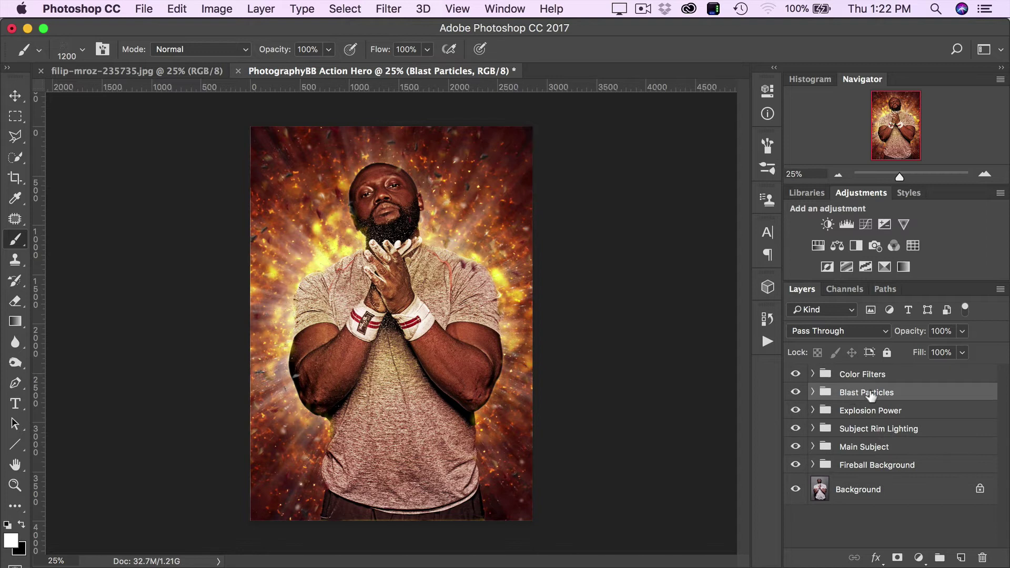
click(795, 393)
click(795, 393)
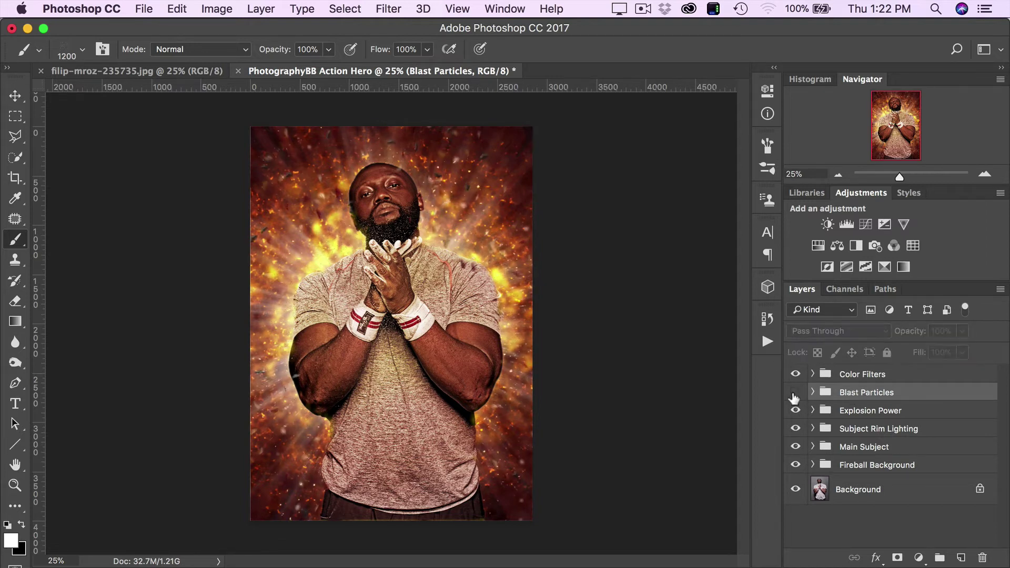
click(795, 393)
click(795, 393)
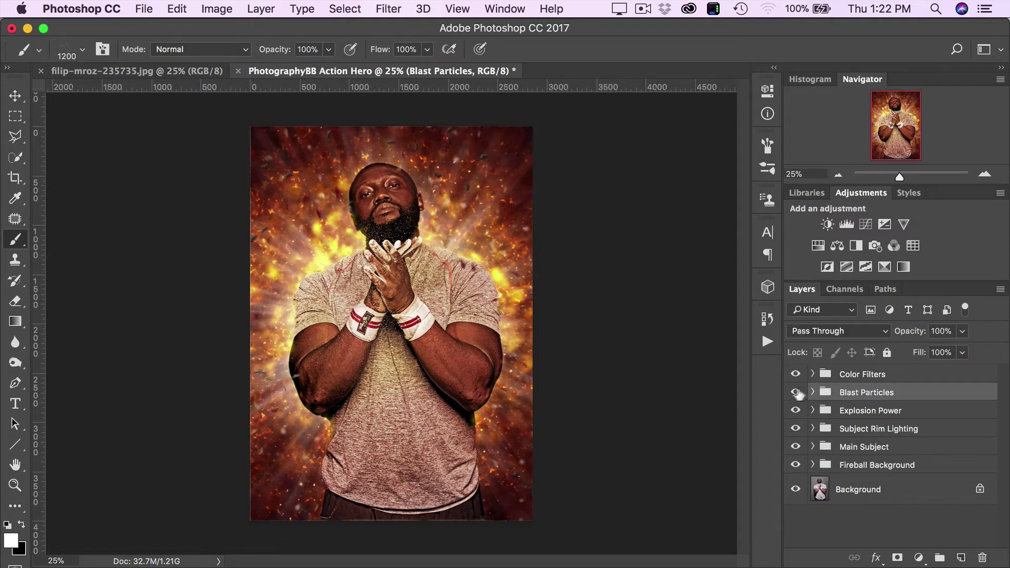
Expand the Blast Particles group and look through the layers it contains
click(813, 393)
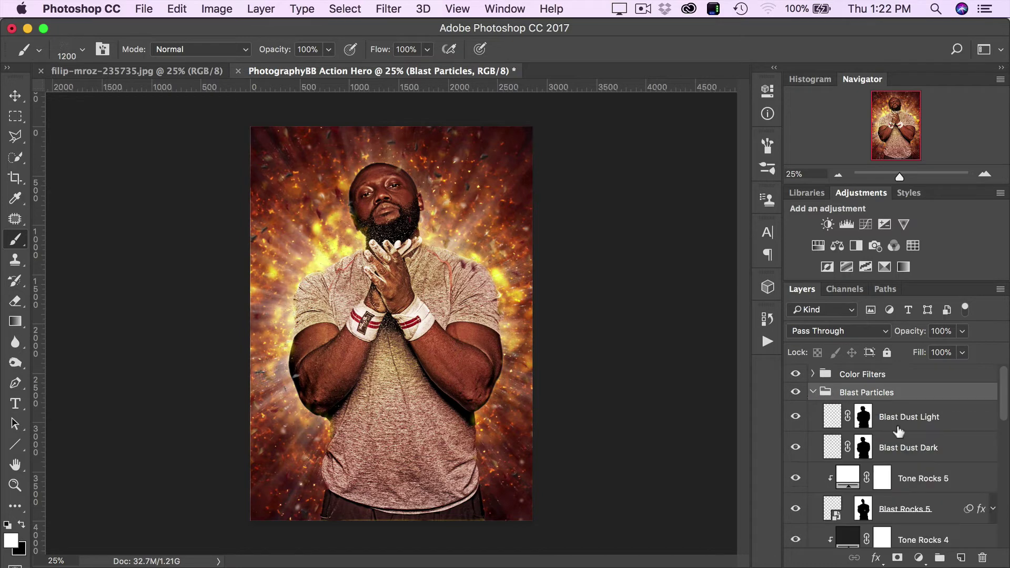
scroll(903, 459, down, 5)
scroll(903, 459, down, 5)
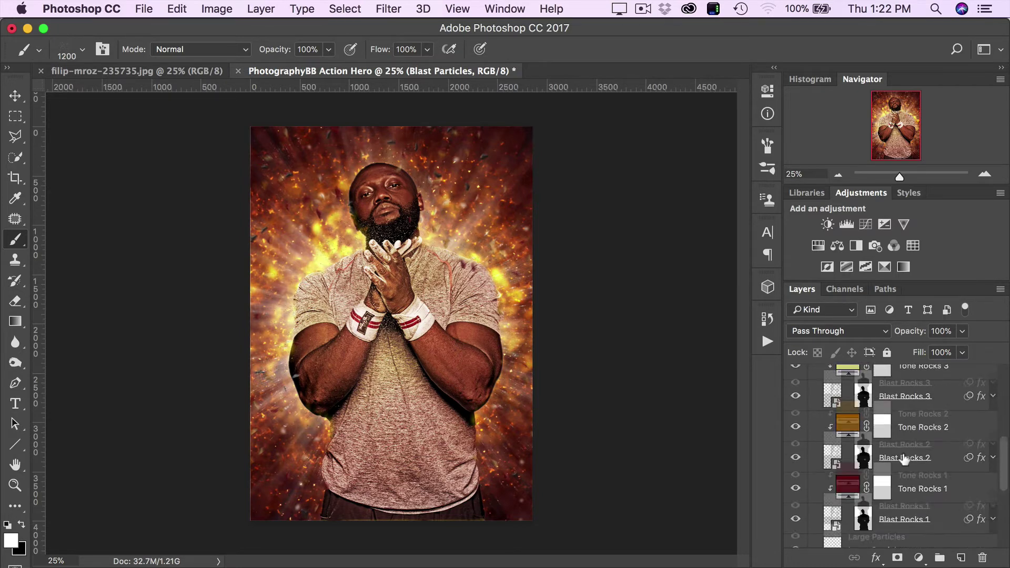
scroll(903, 459, up, 10)
scroll(903, 459, up, 2)
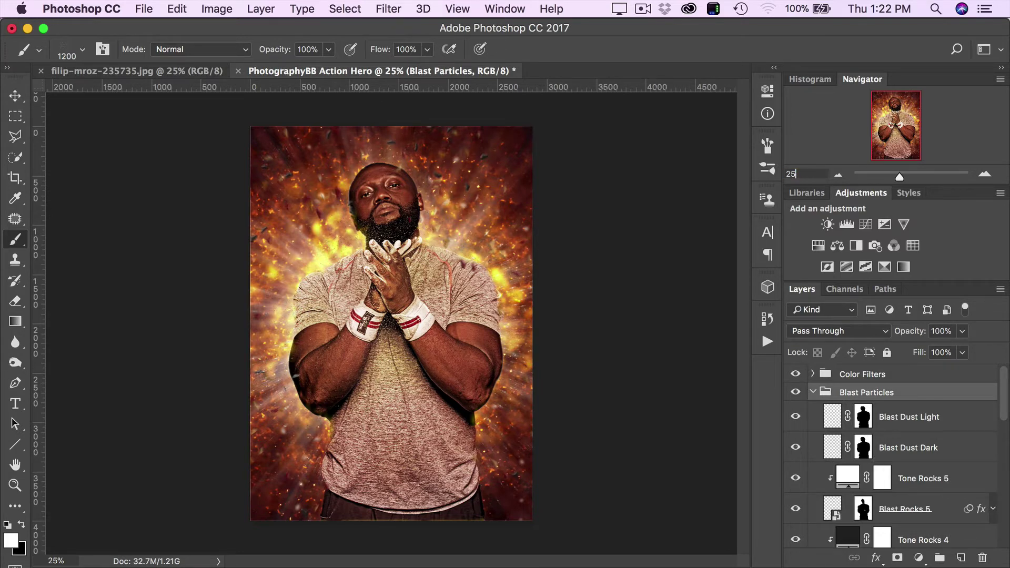
View the man's face and hands at 100% and compare the image with the Blast Dust Light layer hidden and shown
key(Return)
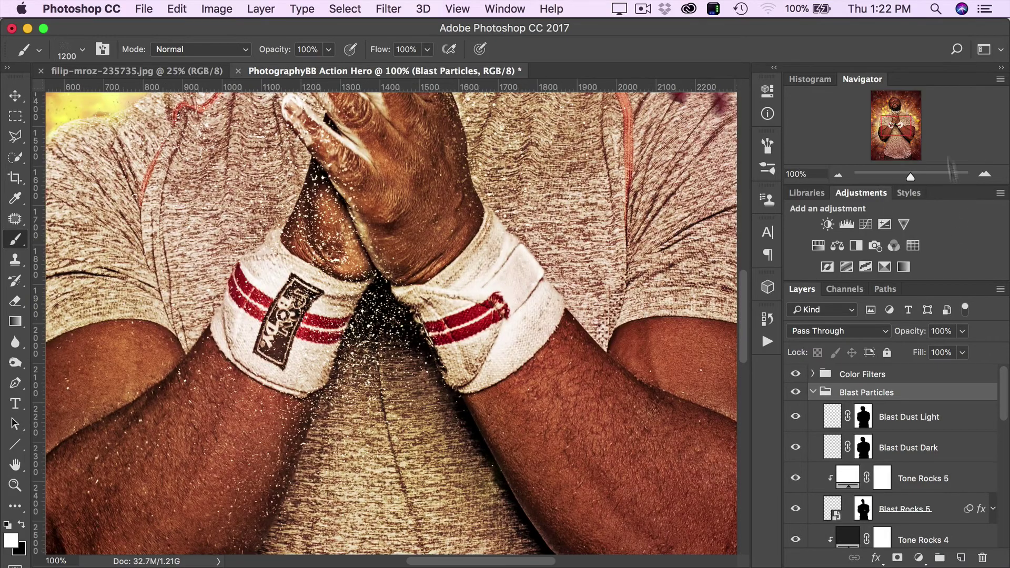
drag(881, 137, 884, 113)
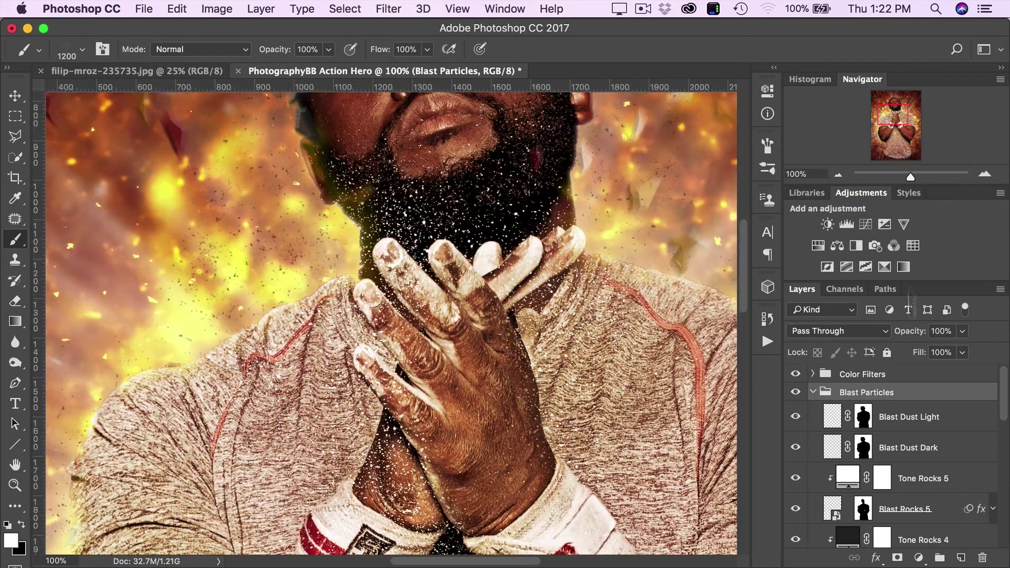
click(796, 418)
drag(887, 120, 885, 109)
click(795, 418)
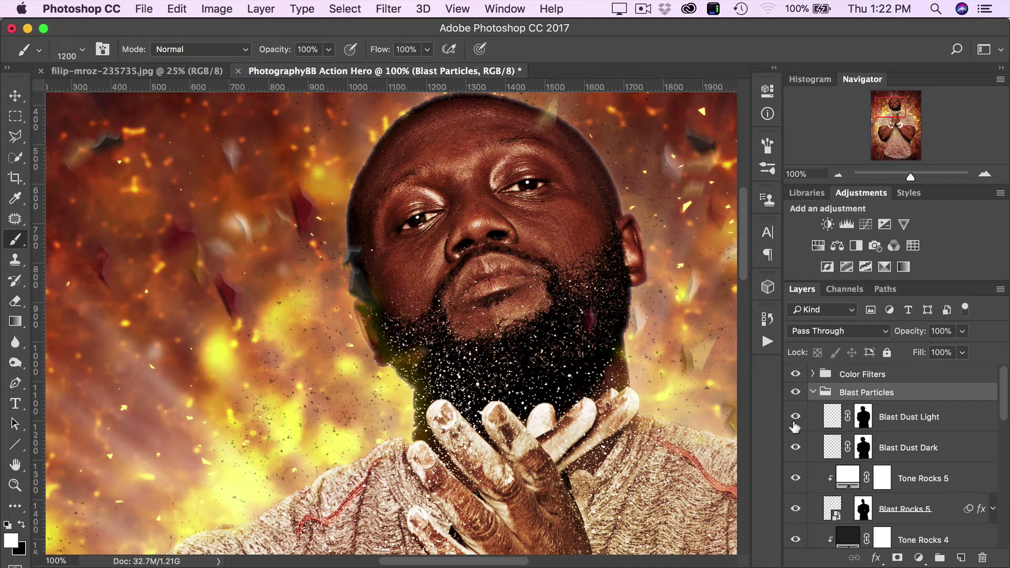
Compare the image with Blast Dust Dark hidden and shown, leave it visible and set its layer opacity to 68%
click(796, 450)
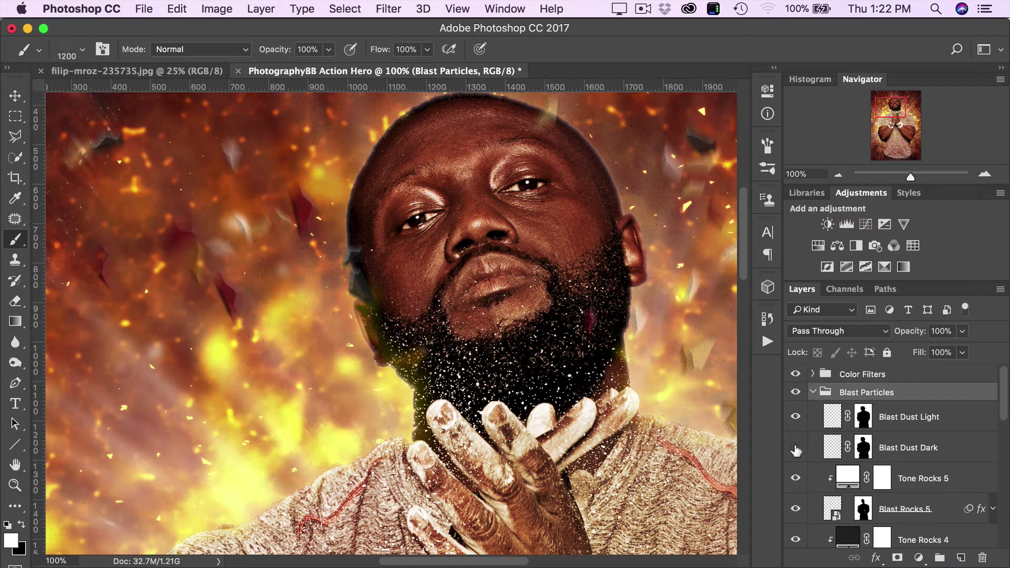
click(796, 450)
click(796, 450)
click(795, 450)
click(915, 448)
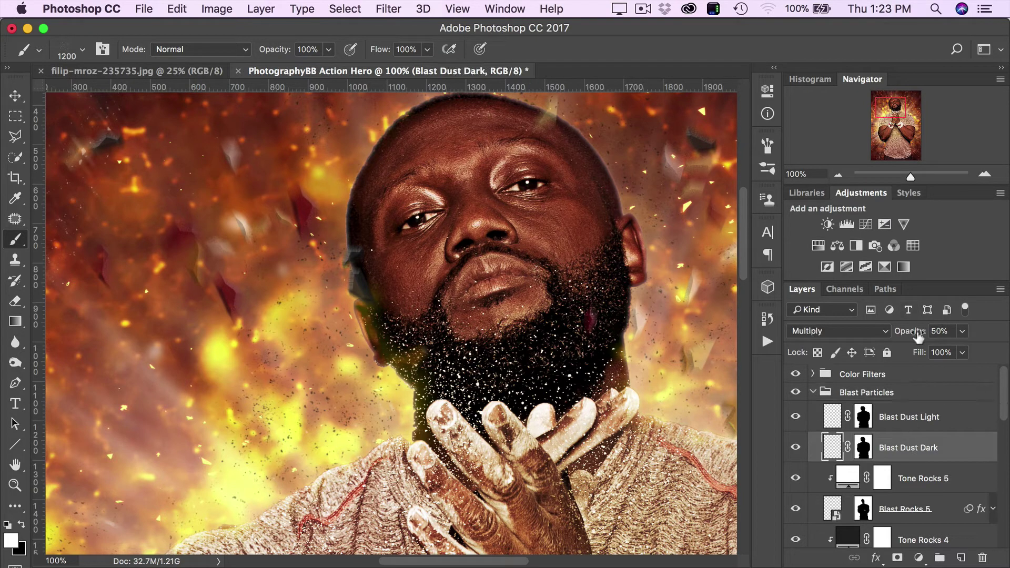
drag(917, 333, 937, 334)
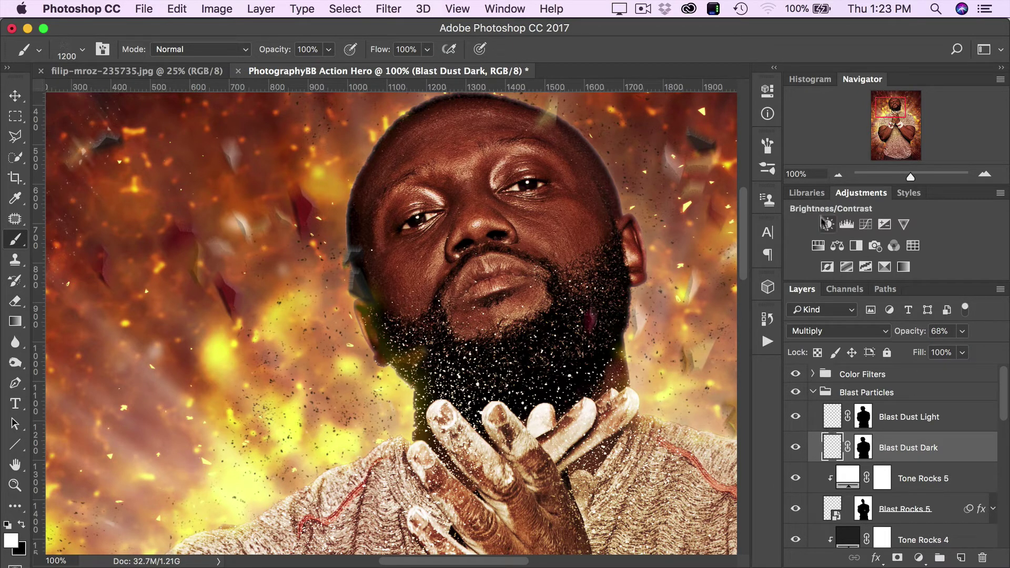
View the portrait at 33% and look through the Blast Rocks and Tone Rocks layers in the Blast Particles group
text(33)
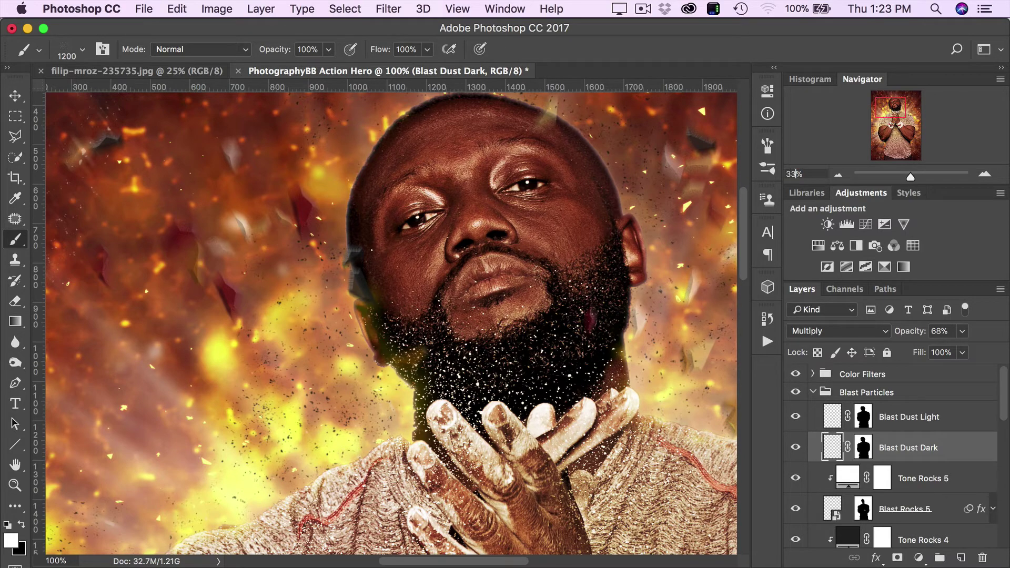
key(Return)
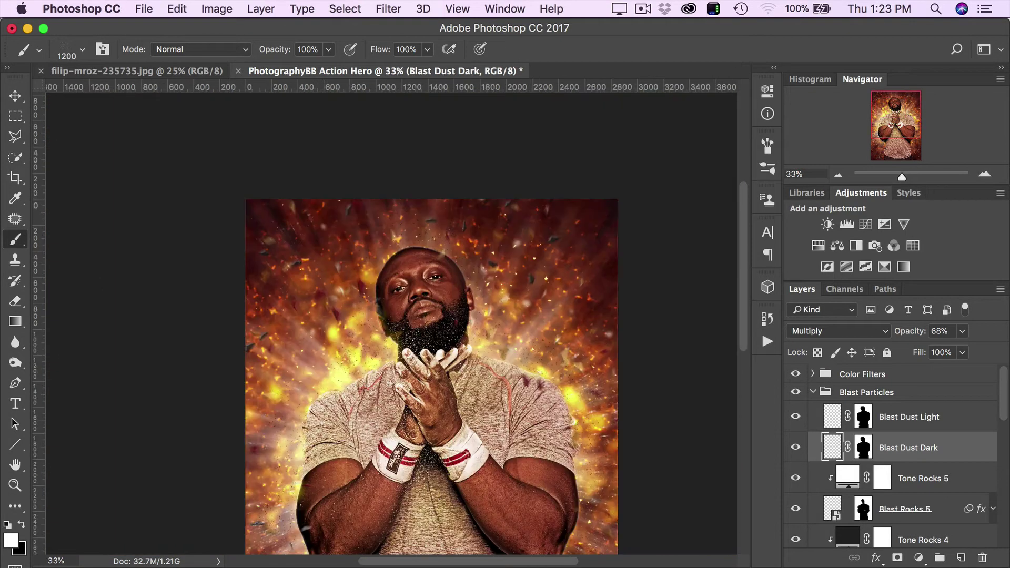
click(895, 108)
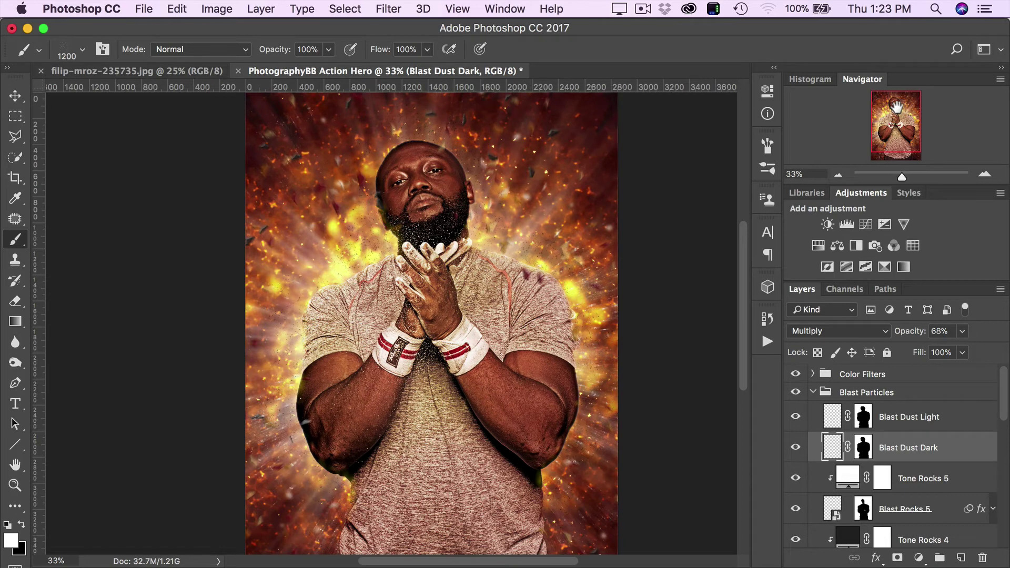
scroll(931, 454, down, 2)
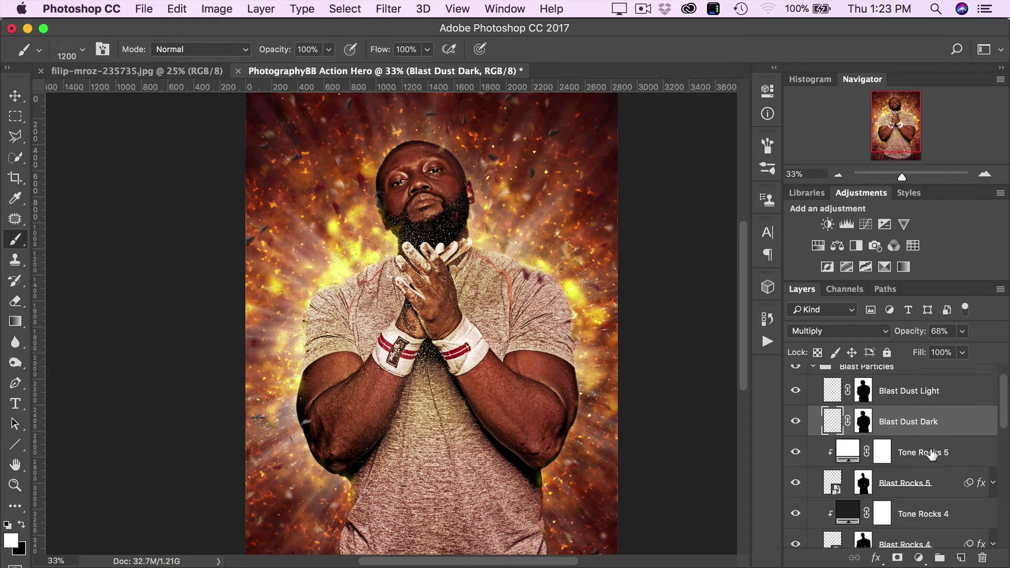
scroll(931, 454, down, 10)
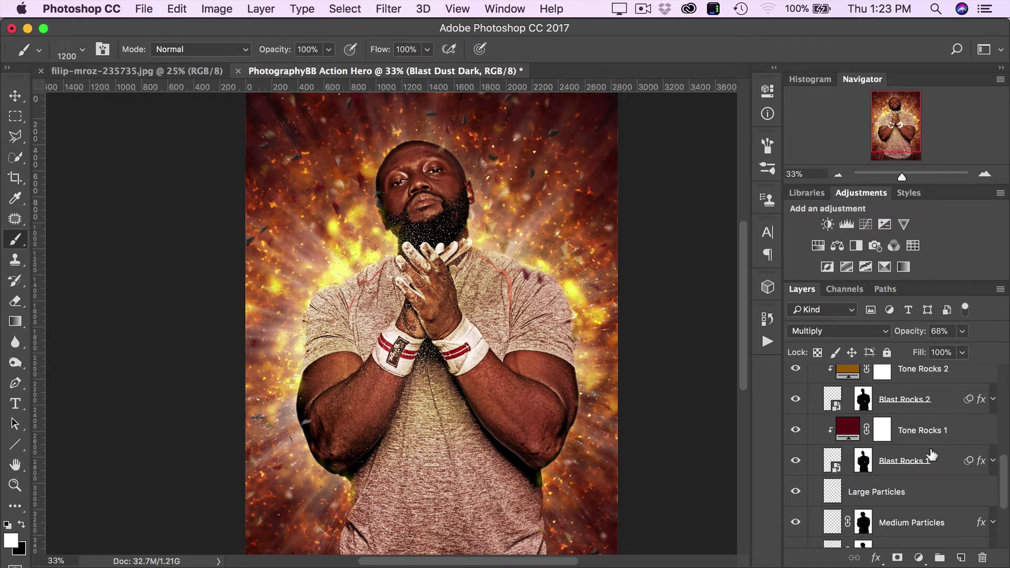
scroll(931, 454, up, 7)
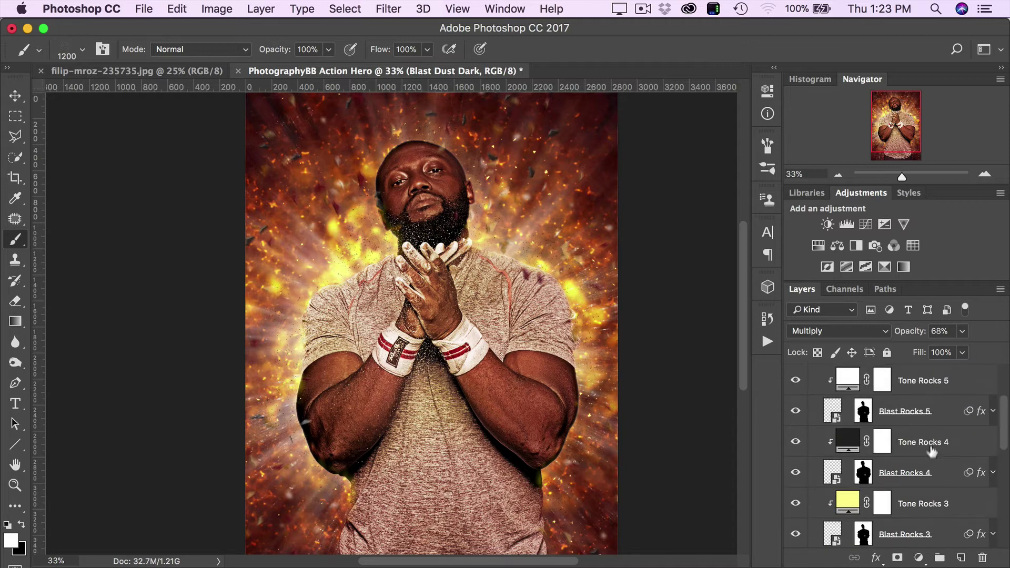
scroll(901, 523, up, 1)
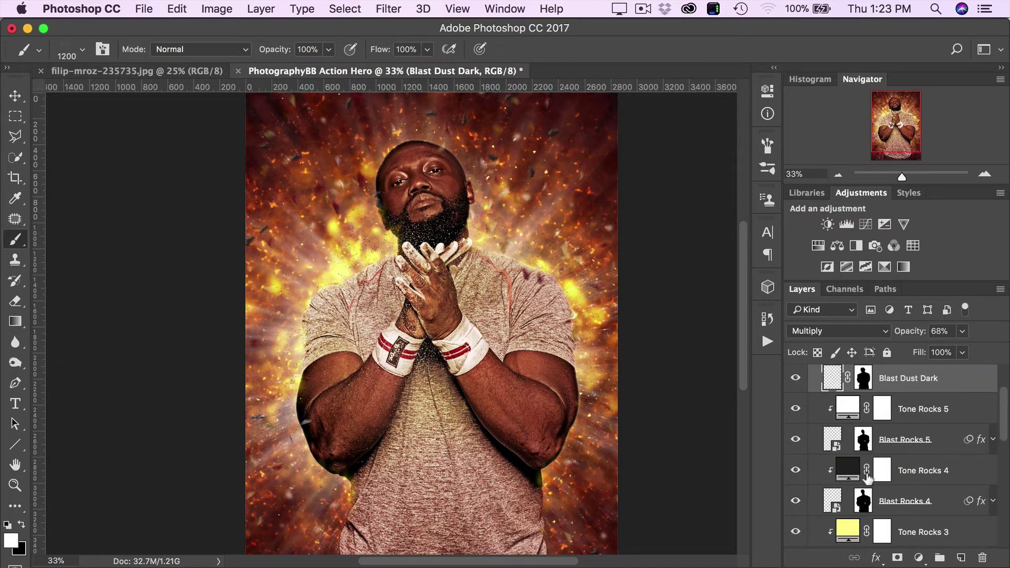
scroll(867, 476, down, 1)
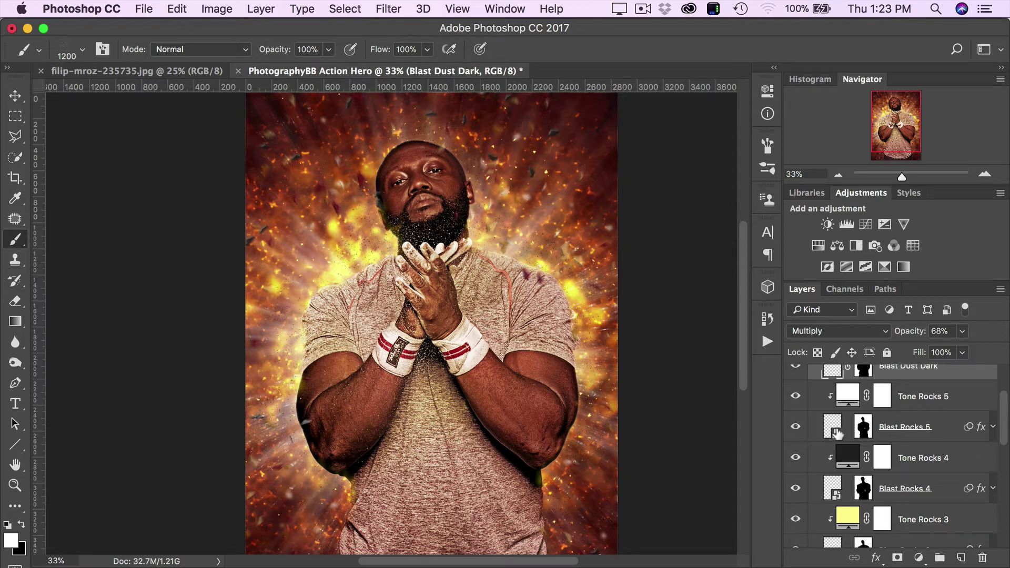
Check the Blast Rocks 5 layer and its clipped Tone Rocks 5 fill by hiding and showing the rocks, leaving them visible
click(832, 426)
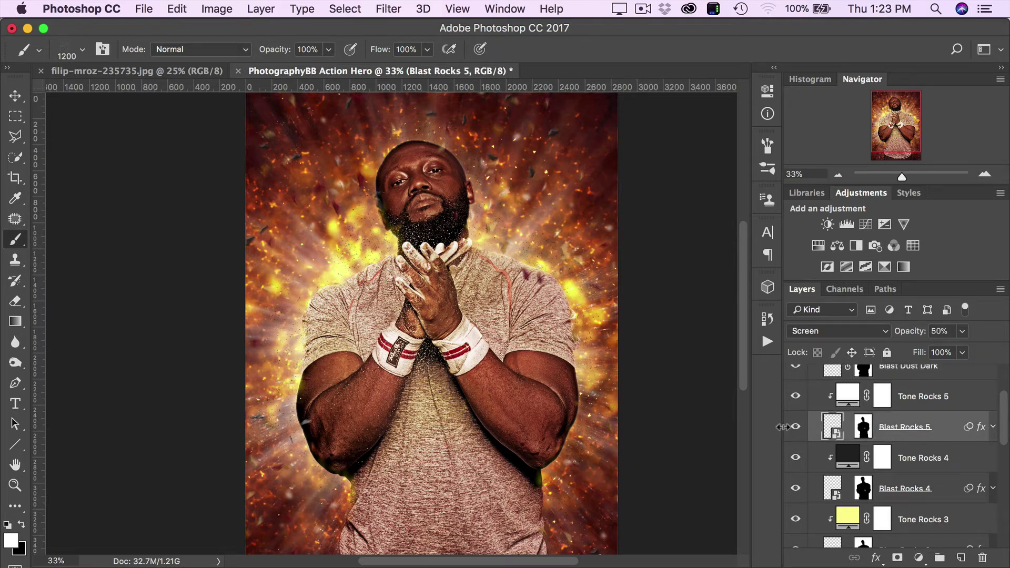
click(843, 391)
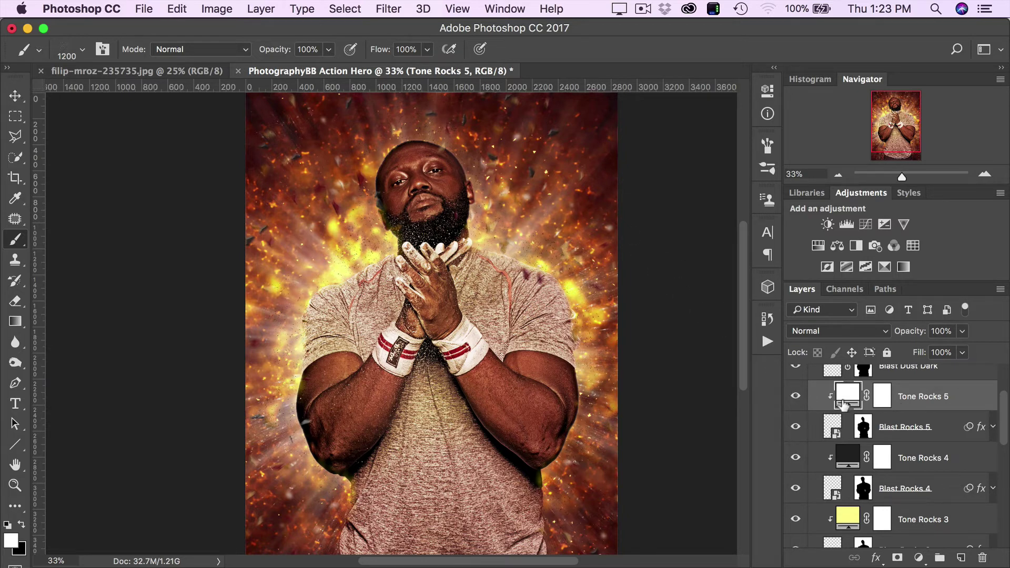
click(832, 426)
click(794, 428)
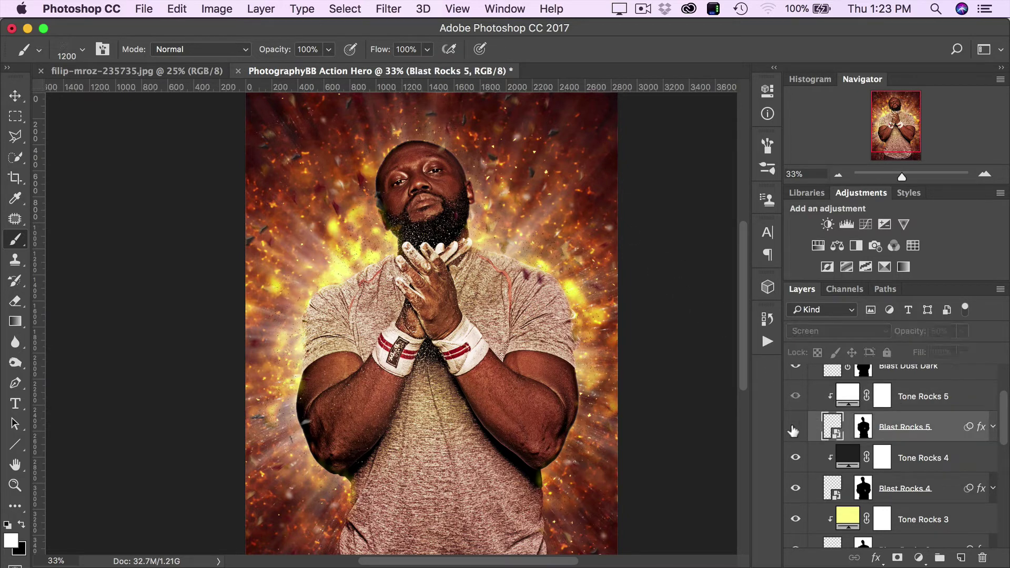
click(794, 428)
click(794, 428)
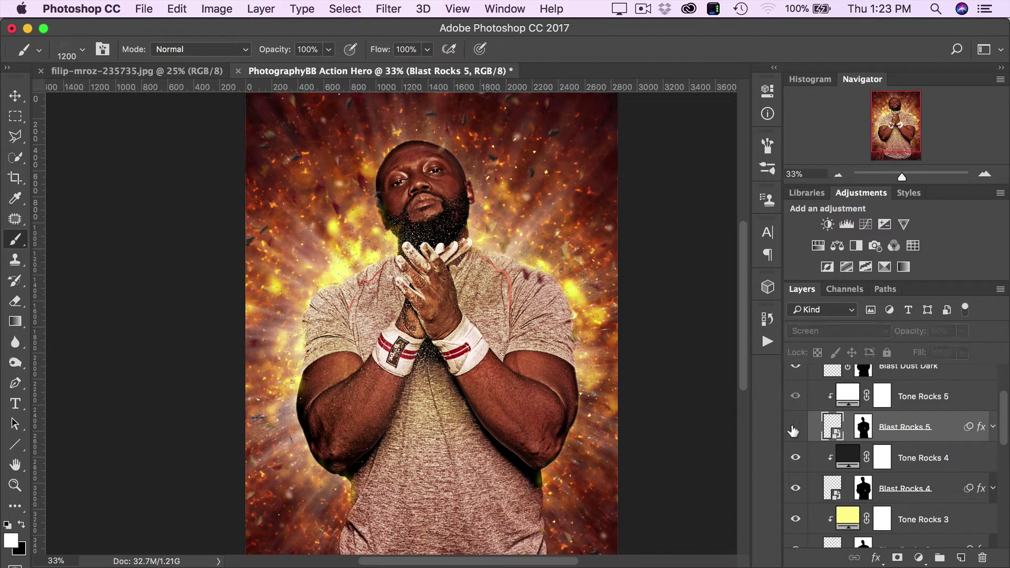
click(794, 428)
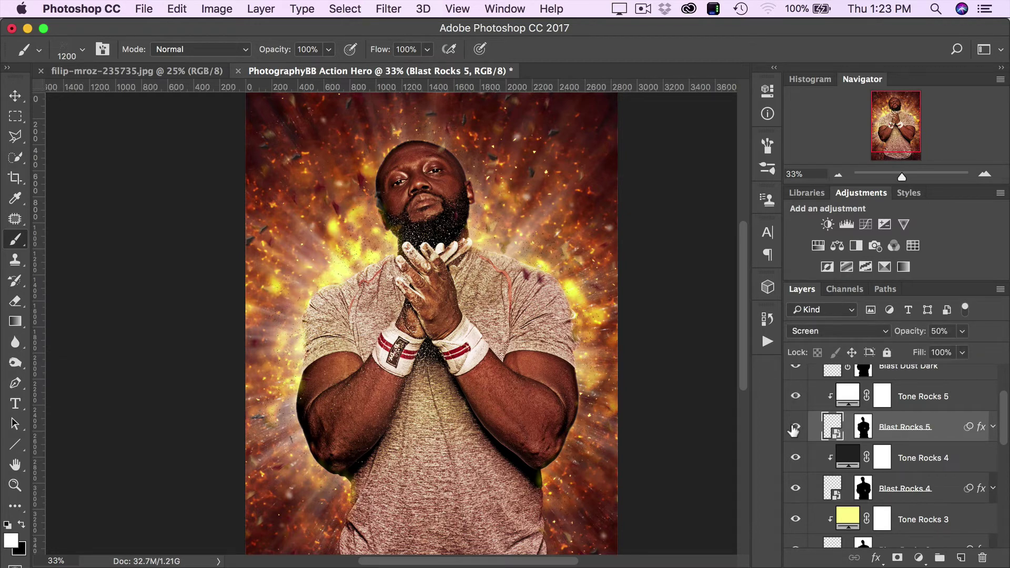
click(794, 428)
click(794, 428)
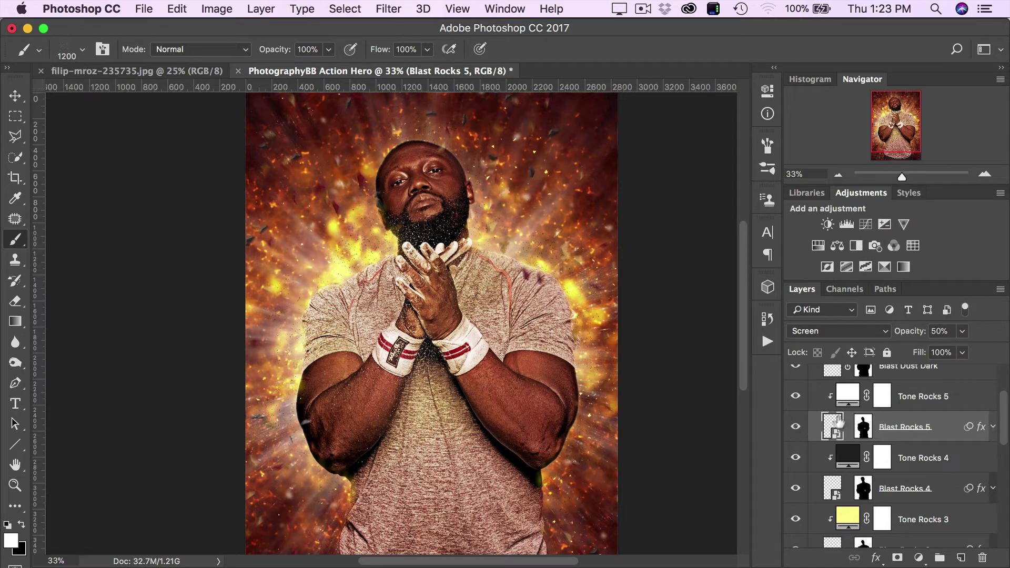
Change the Tone Rocks 5 solid color fill to bright green, hex 54ff00
click(851, 393)
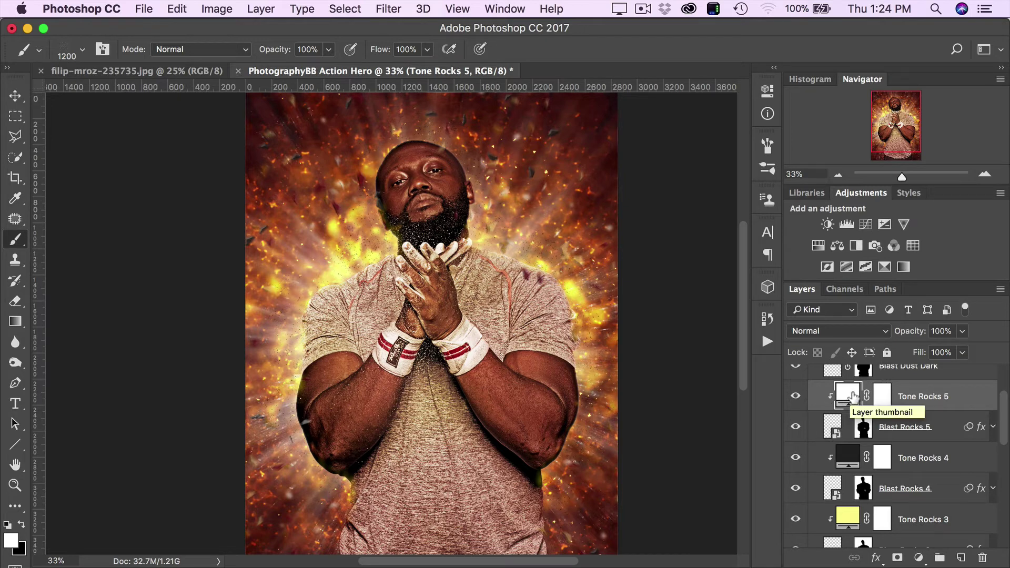
double_click(853, 394)
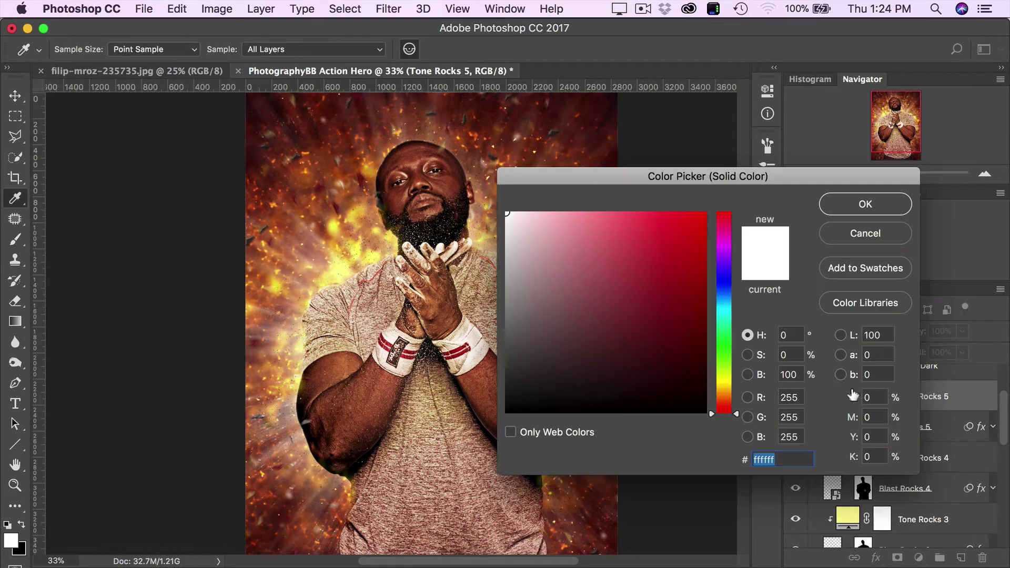
drag(778, 171, 687, 128)
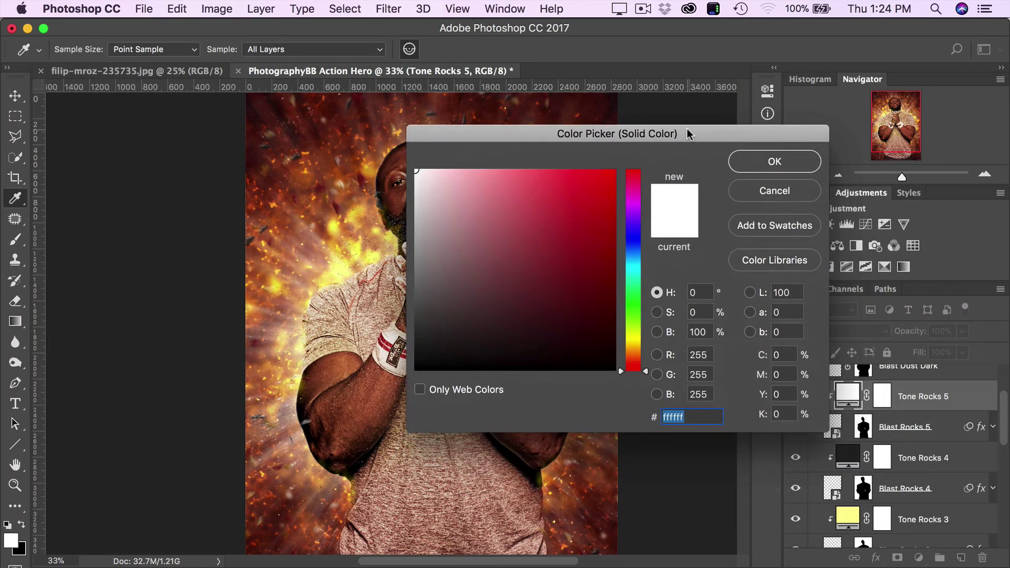
click(633, 258)
drag(636, 274, 635, 318)
mouse_move(562, 266)
mouse_down()
mouse_move(593, 185)
mouse_move(661, 140)
mouse_up()
click(632, 314)
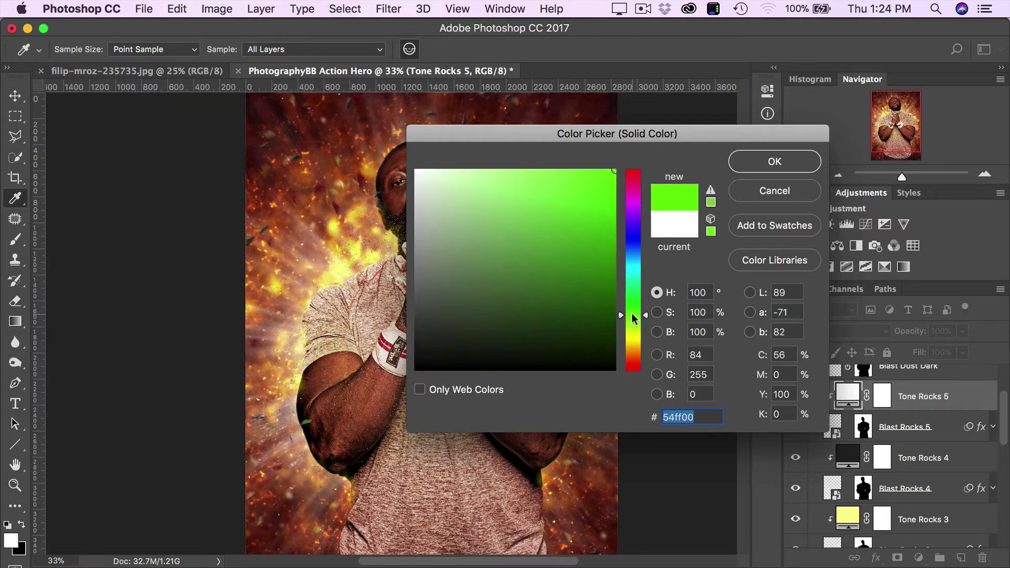
click(772, 161)
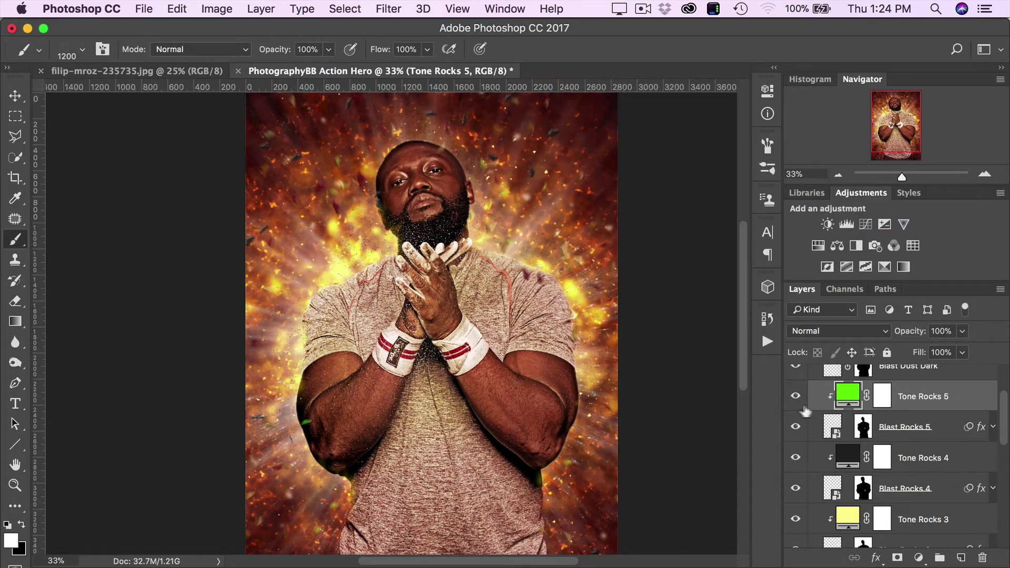
Compare the image with the recolored Blast Rocks 5 layer hidden and shown, leaving it visible
click(795, 427)
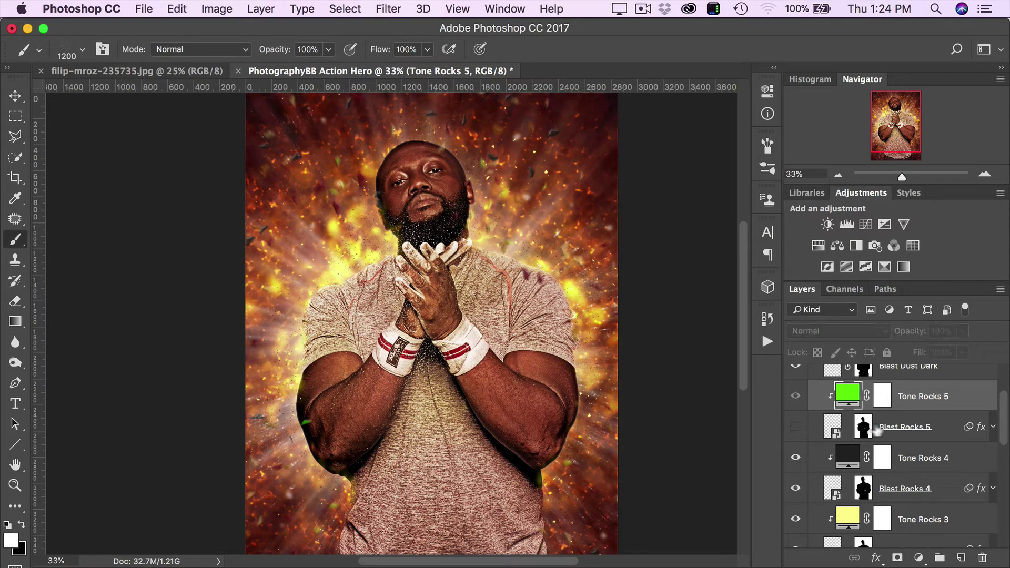
click(794, 429)
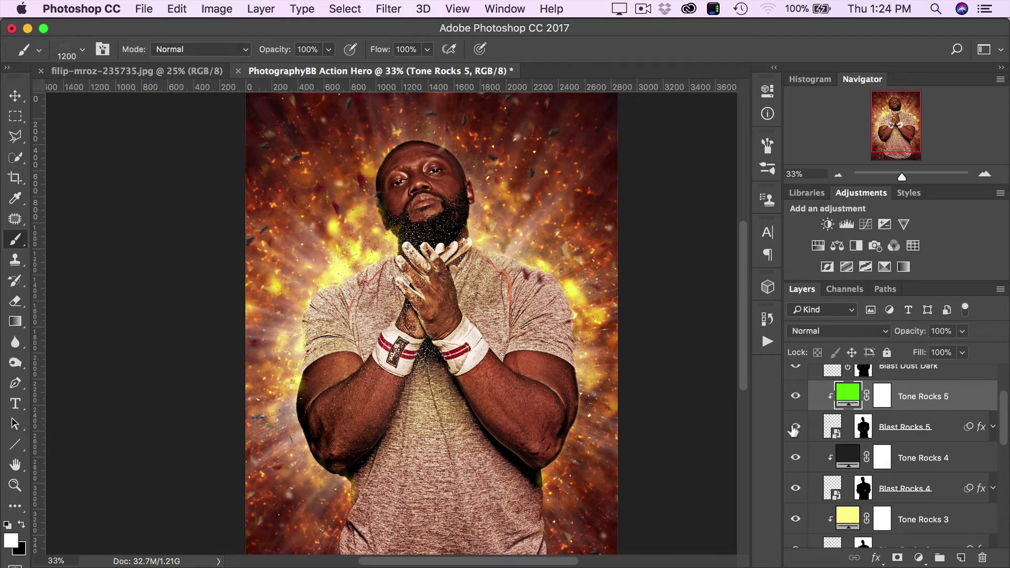
click(794, 429)
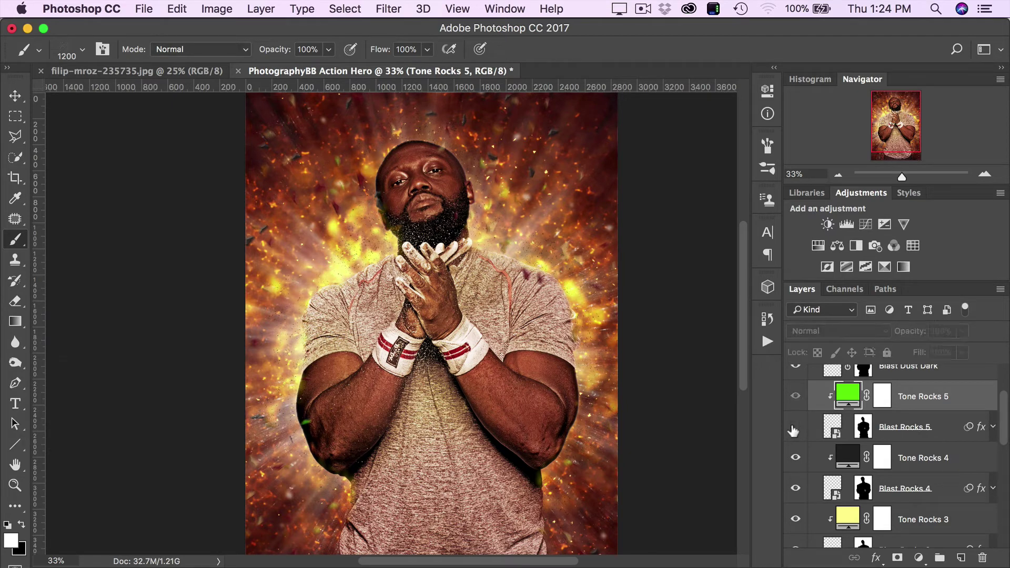
click(794, 429)
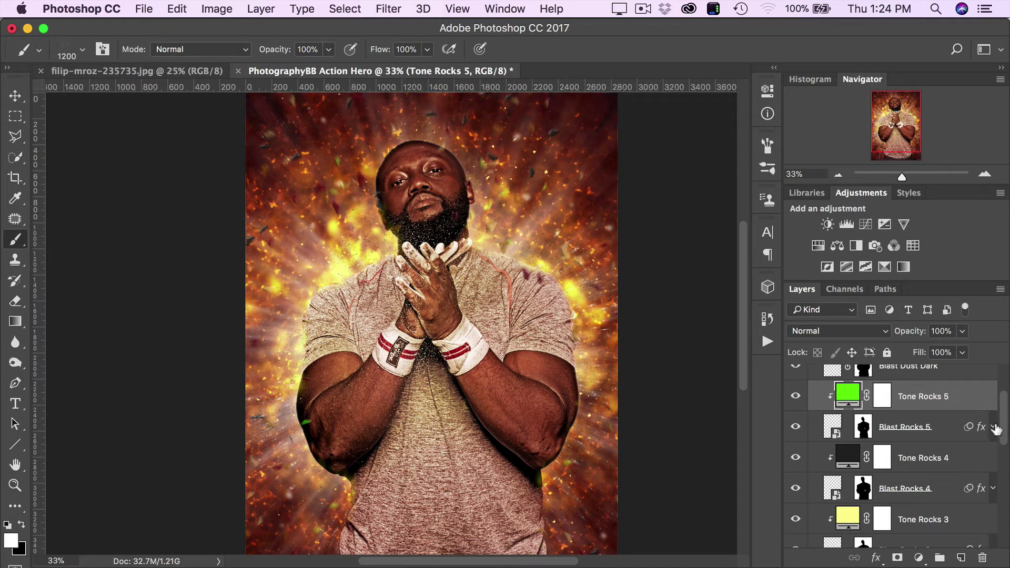
Expand the Blast Rocks 5 effects and view the rocks beside the man's face at 100%
click(993, 427)
click(954, 434)
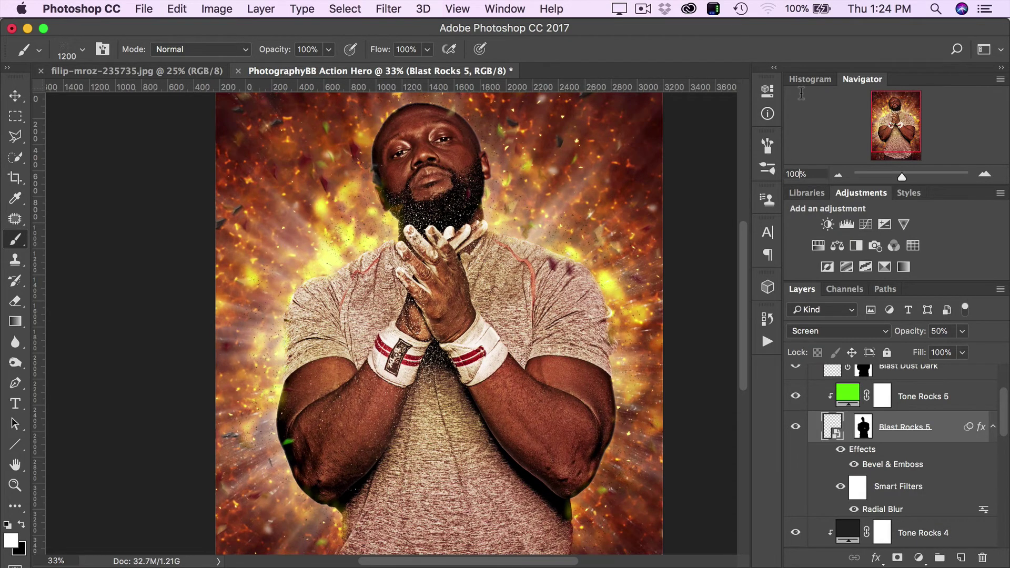
key(Return)
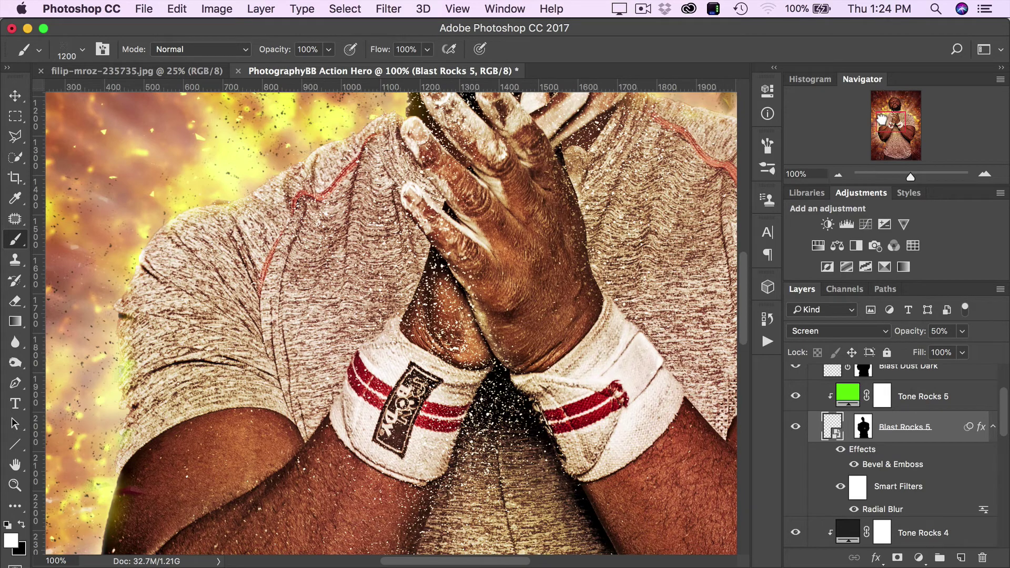
click(875, 115)
drag(876, 115, 875, 110)
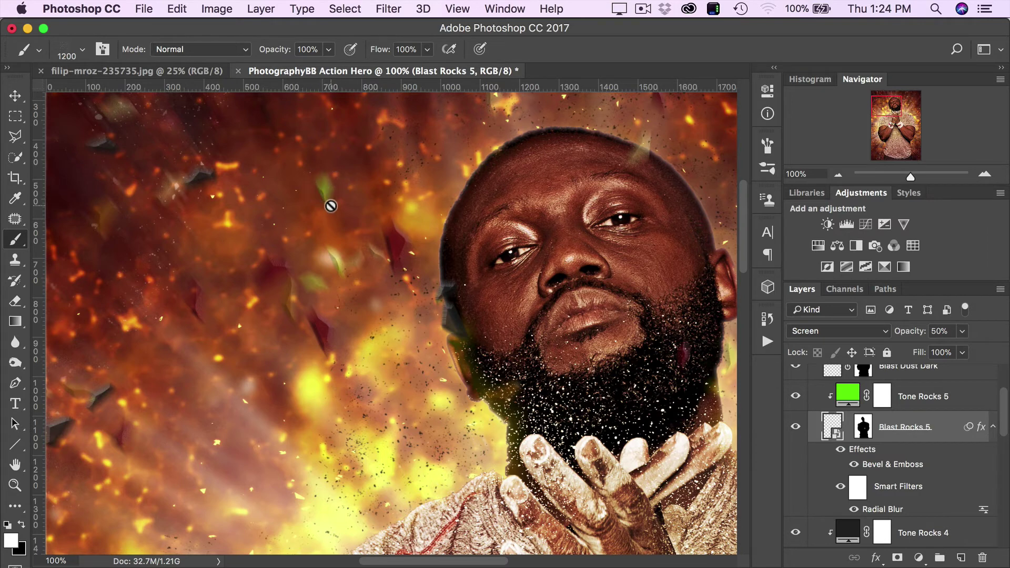
Check the Blast Rocks 5 layer effects and Radial Blur by hiding and showing them, and turn off its Smart Filters
click(840, 450)
click(854, 509)
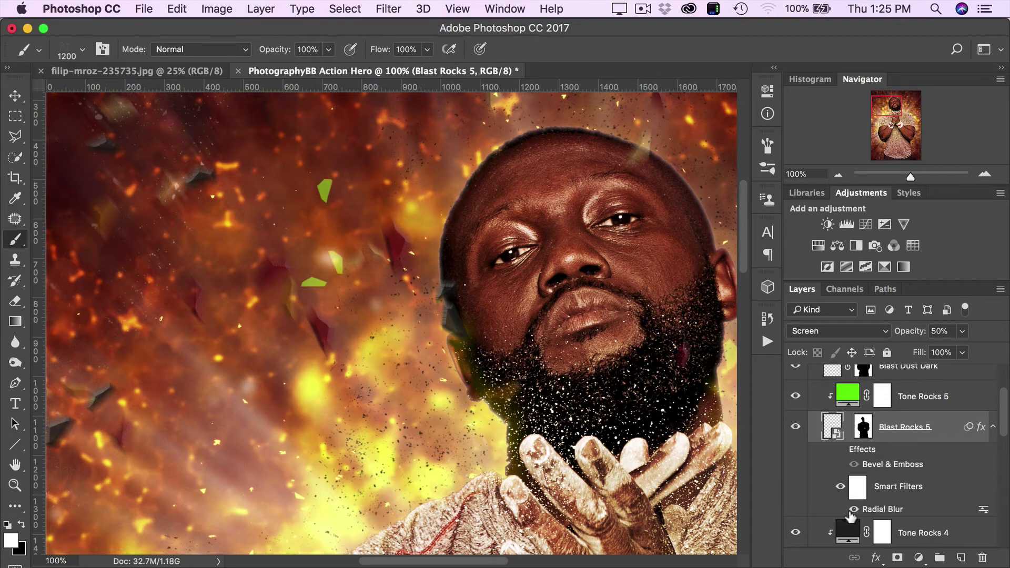
click(852, 511)
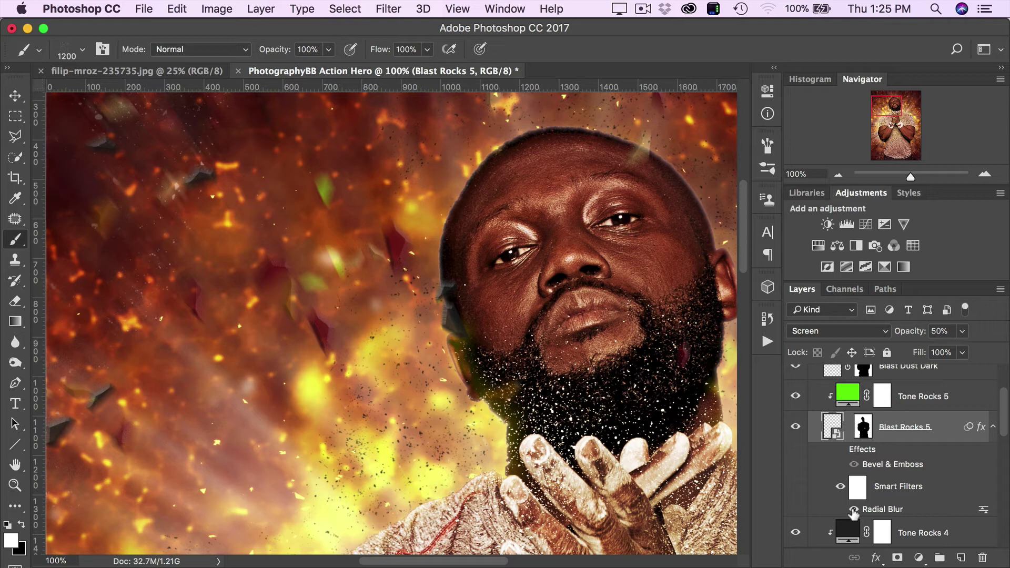
click(841, 491)
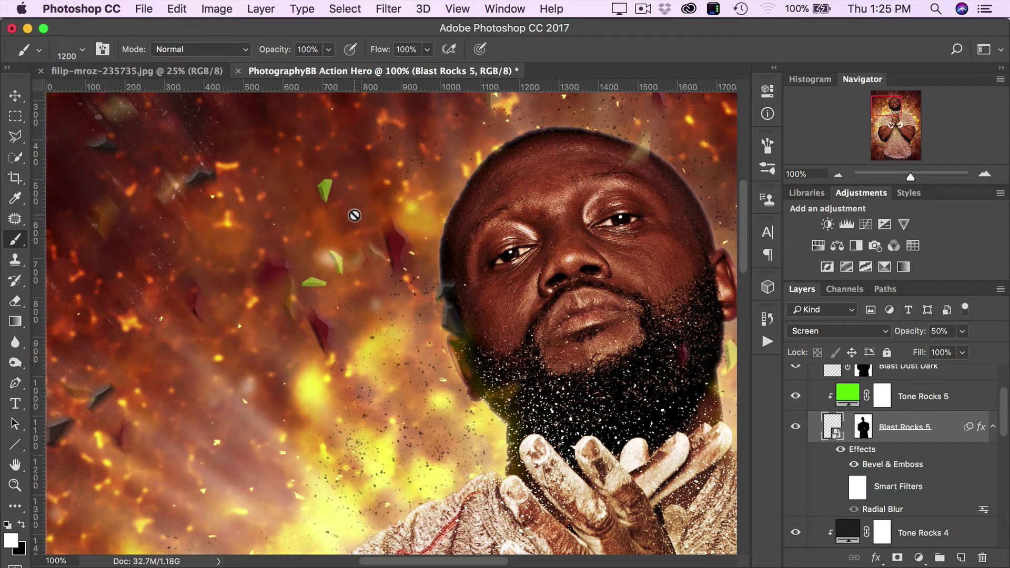
click(852, 463)
click(852, 464)
Look through the remaining layers of the Blast Particles group and examine the effects and Smart Filters on Blast Rocks 4
scroll(926, 463, down, 8)
scroll(932, 469, down, 2)
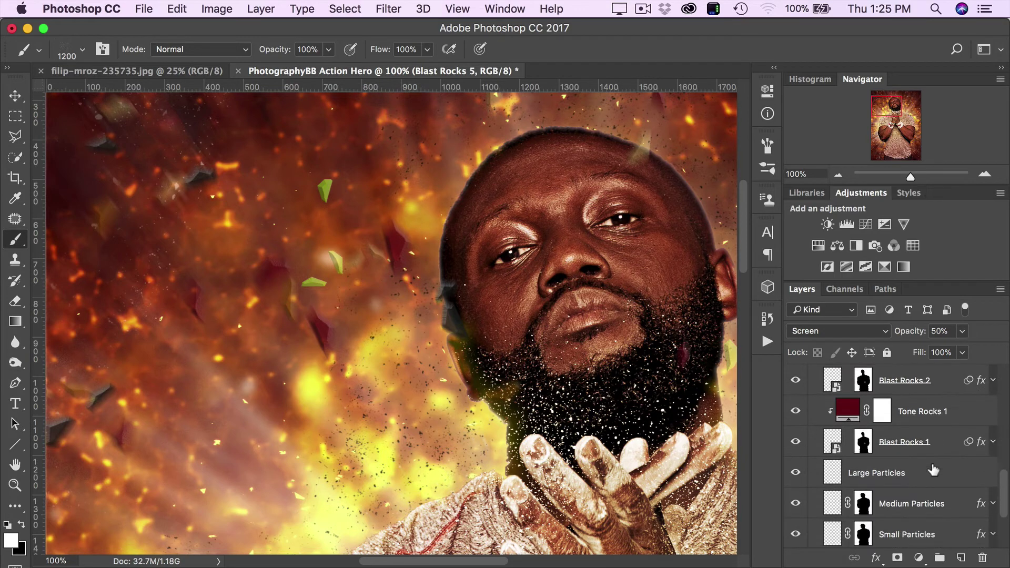
scroll(936, 420, up, 4)
scroll(936, 421, up, 4)
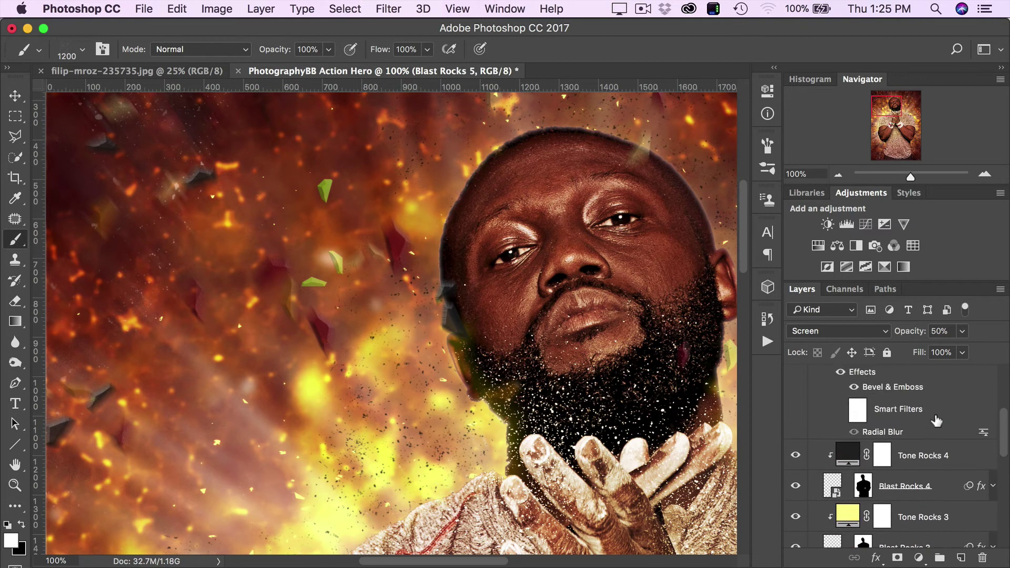
scroll(949, 488, down, 1)
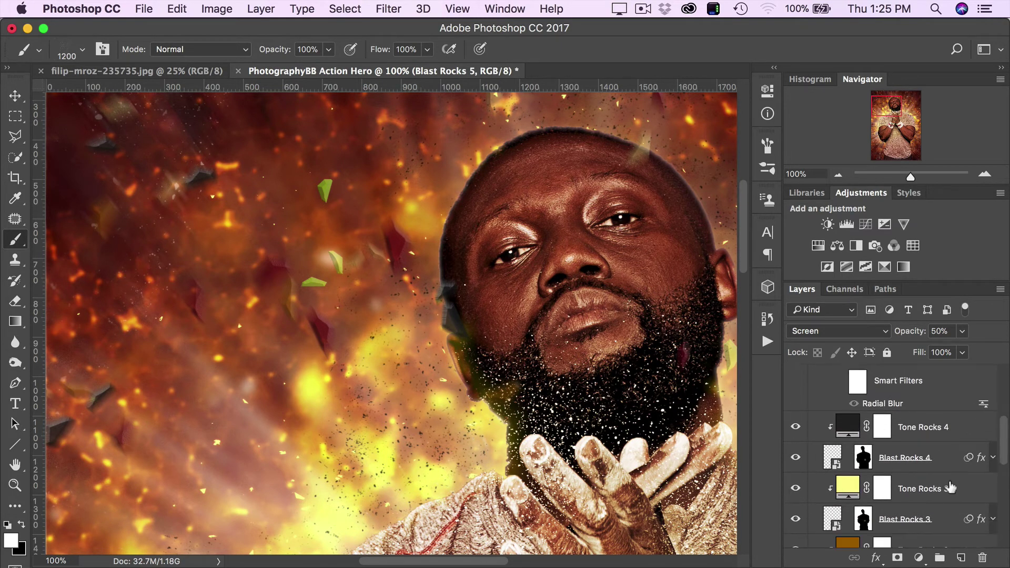
click(993, 458)
scroll(938, 484, down, 1)
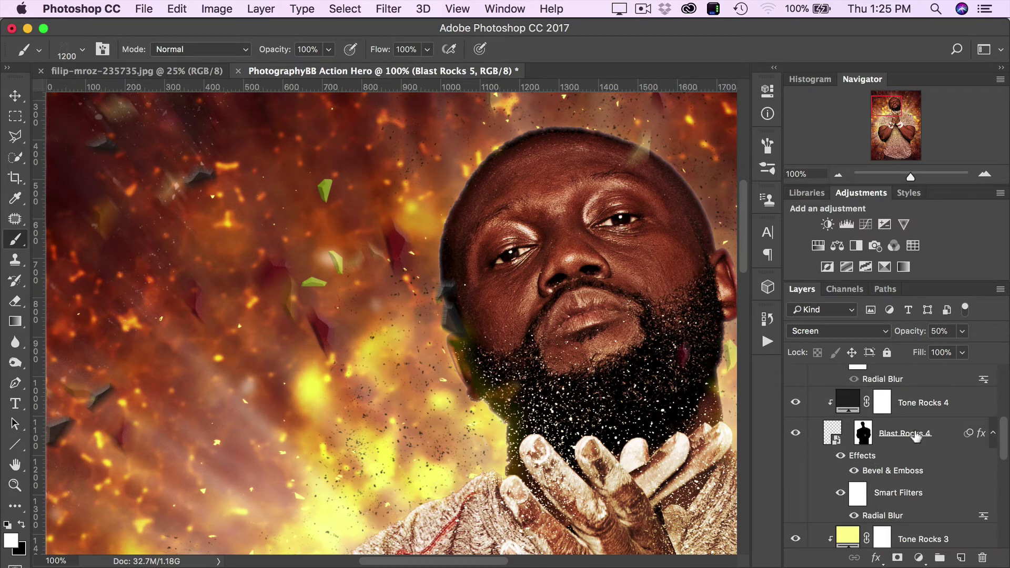
scroll(915, 436, down, 1)
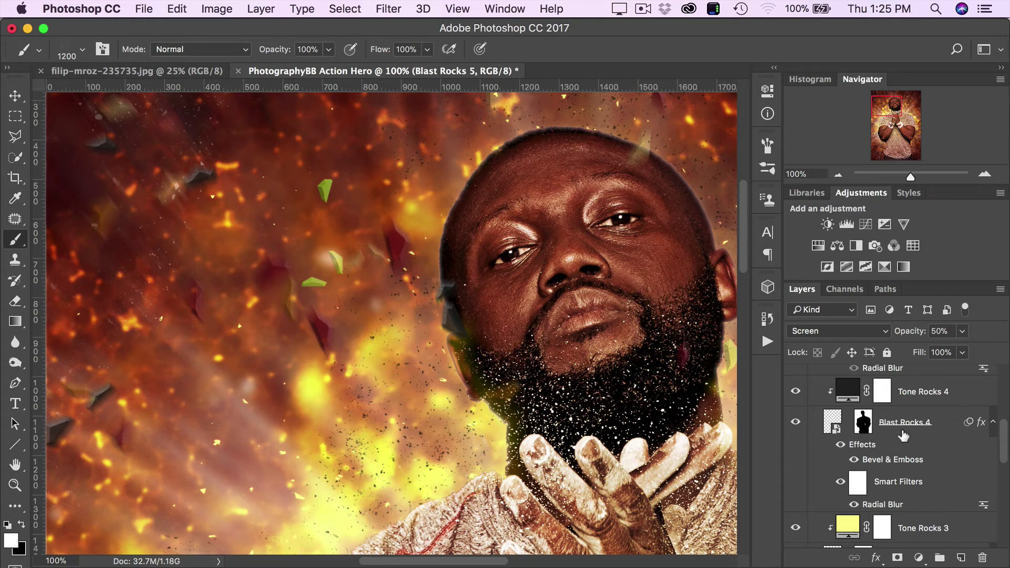
scroll(887, 456, up, 5)
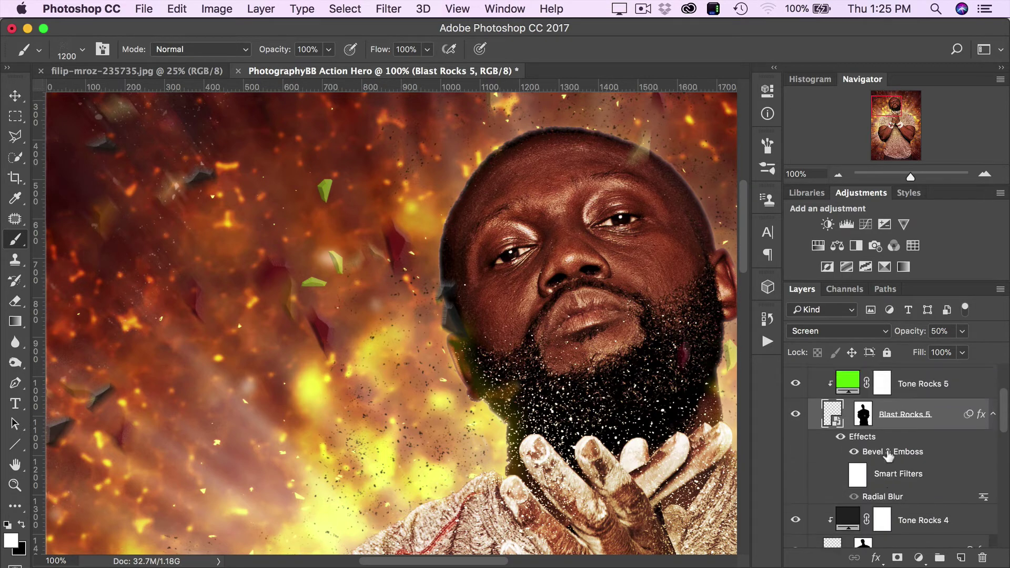
scroll(920, 508, up, 3)
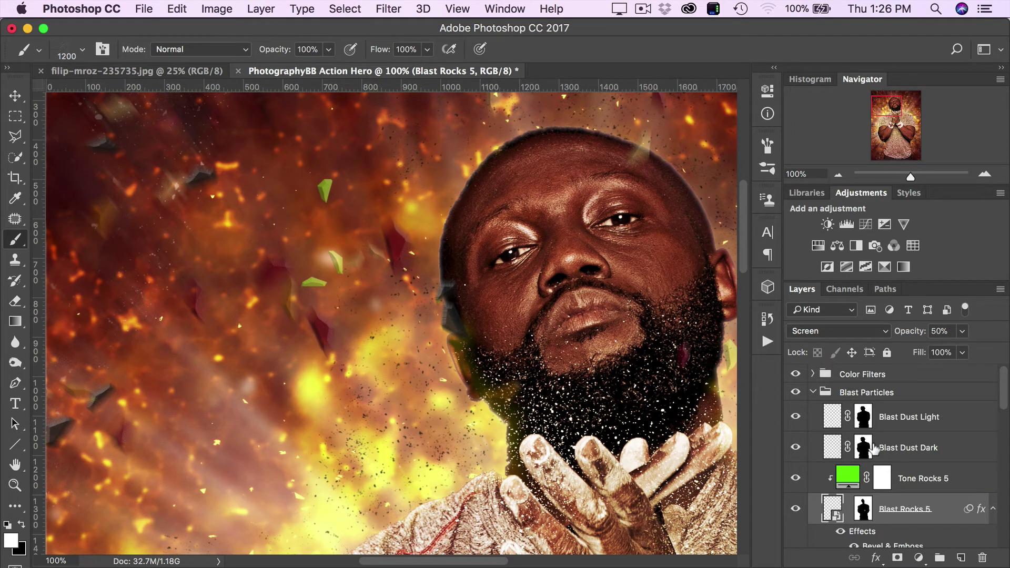
scroll(872, 448, down, 1)
scroll(855, 537, down, 2)
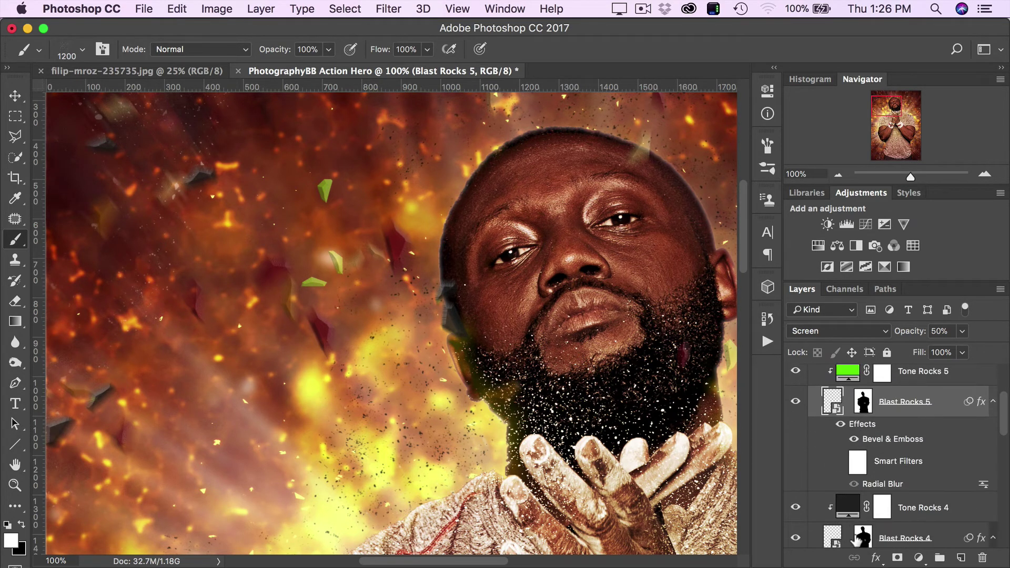
scroll(893, 527, down, 2)
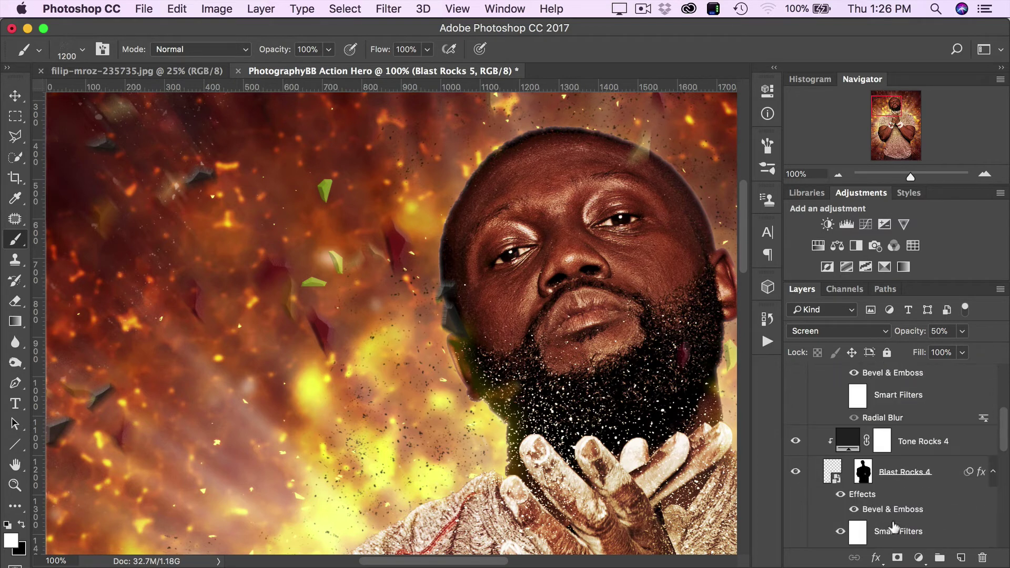
scroll(894, 525, down, 1)
scroll(873, 484, up, 6)
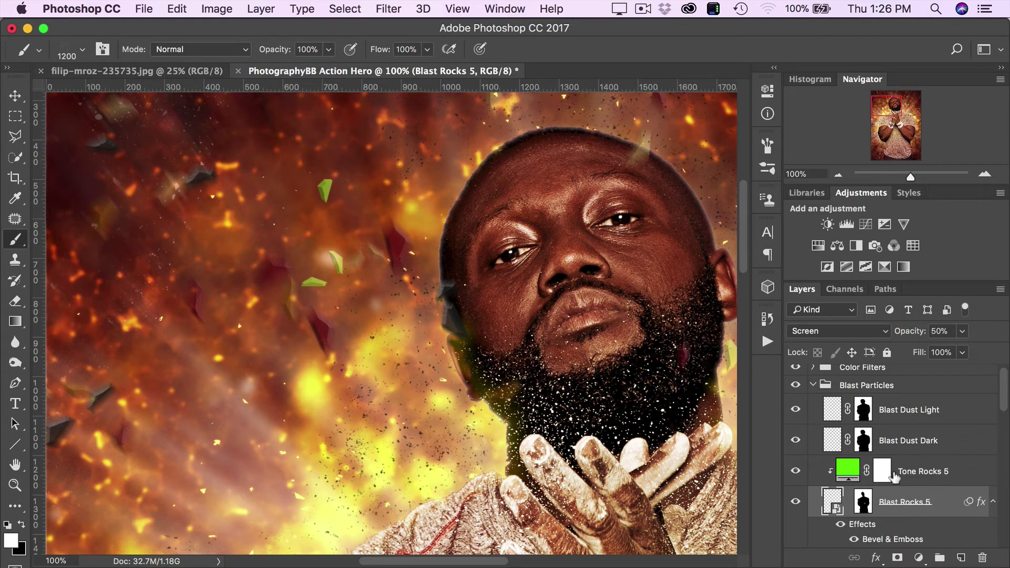
Collapse the Blast Particles group and expand Explosion Power, with the portrait viewed at 33%
click(813, 387)
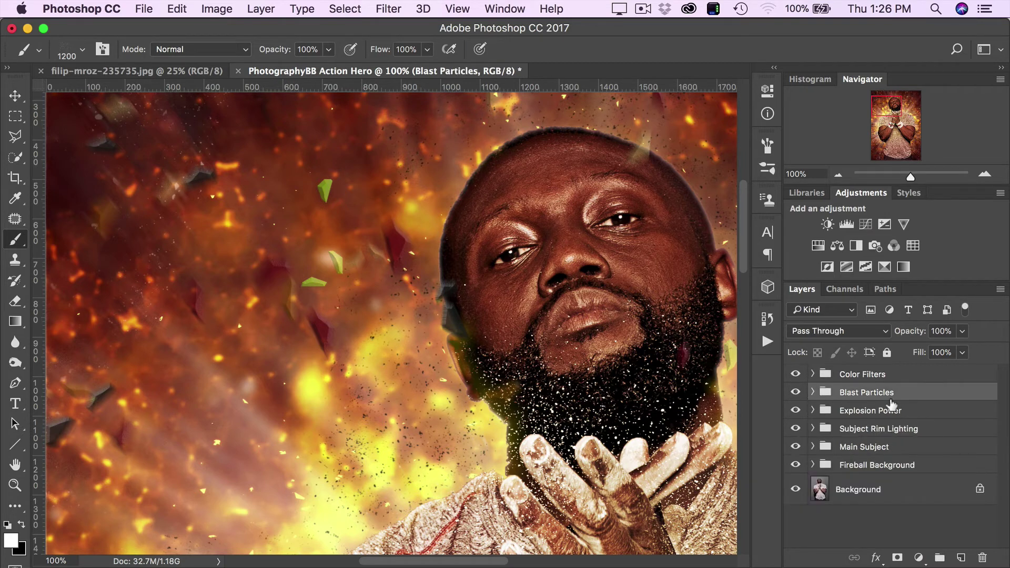
click(868, 414)
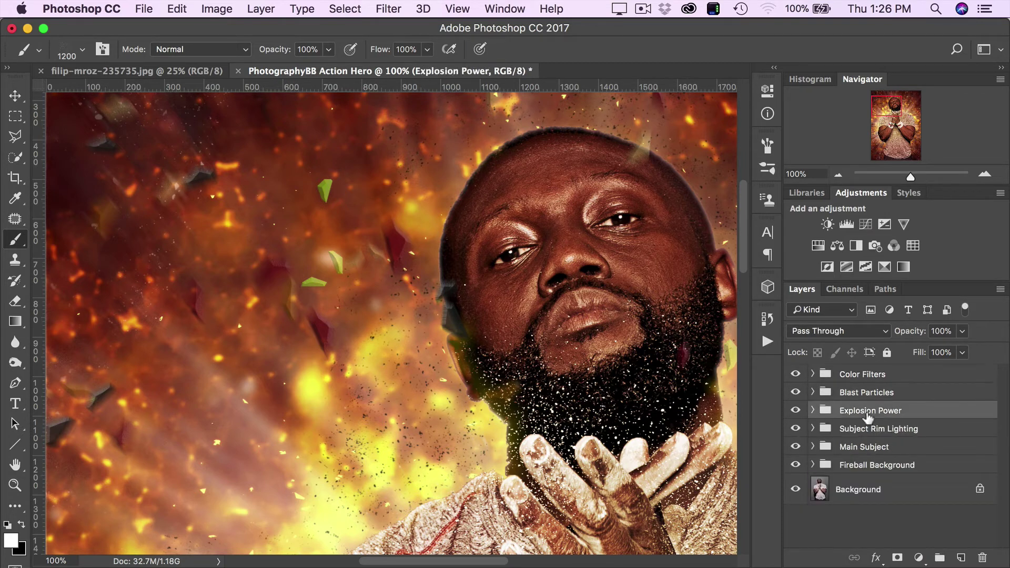
click(813, 410)
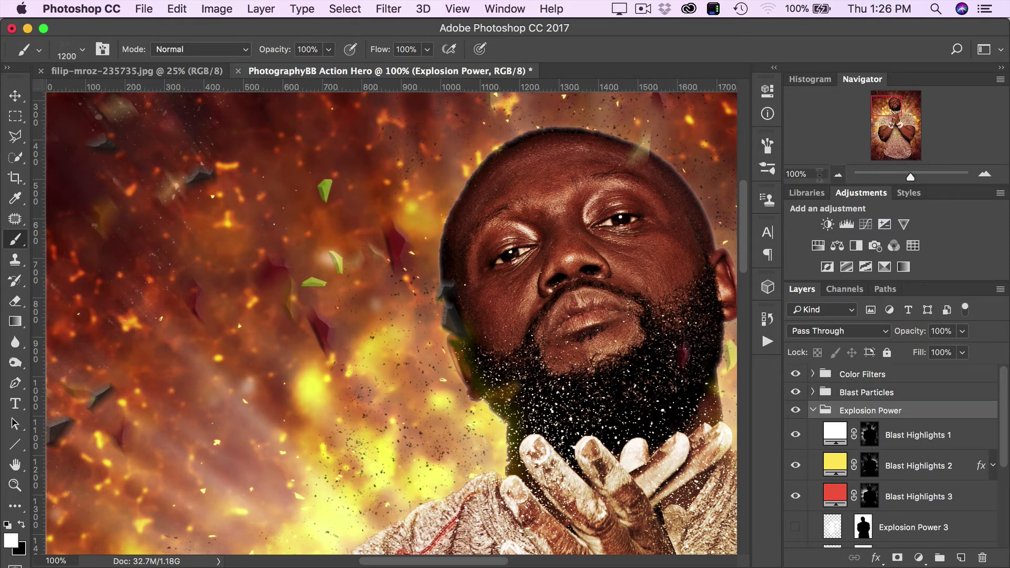
click(795, 174)
text(33)
key(Return)
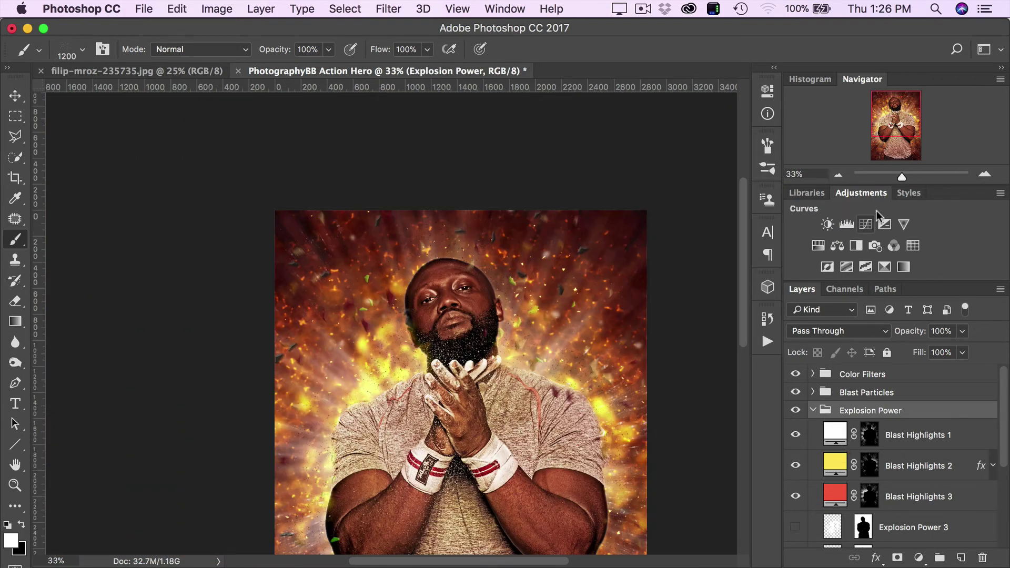
Check the Blast Highlights 1 and Blast Highlights 3 layers by hiding and showing them, with the whole portrait in view
click(795, 435)
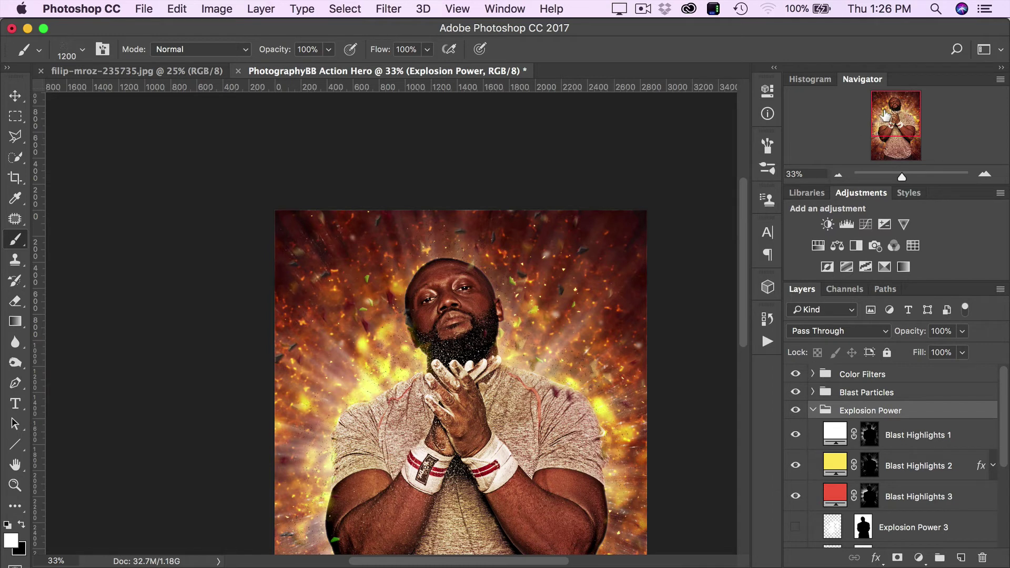
drag(885, 111, 883, 119)
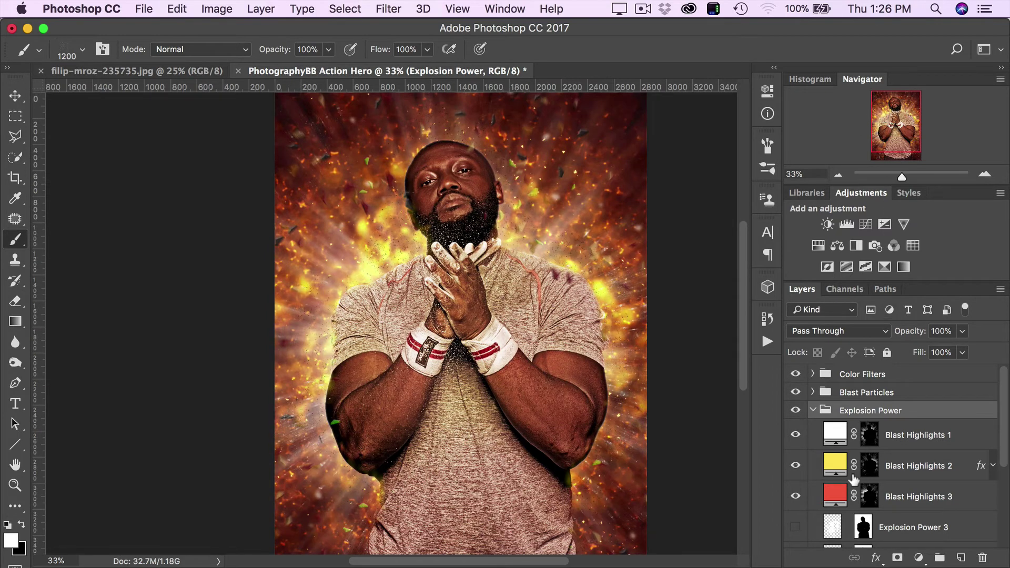
click(796, 497)
click(795, 496)
Change the Blast Highlights 3 solid color fill to blue, hex 002aff
click(915, 503)
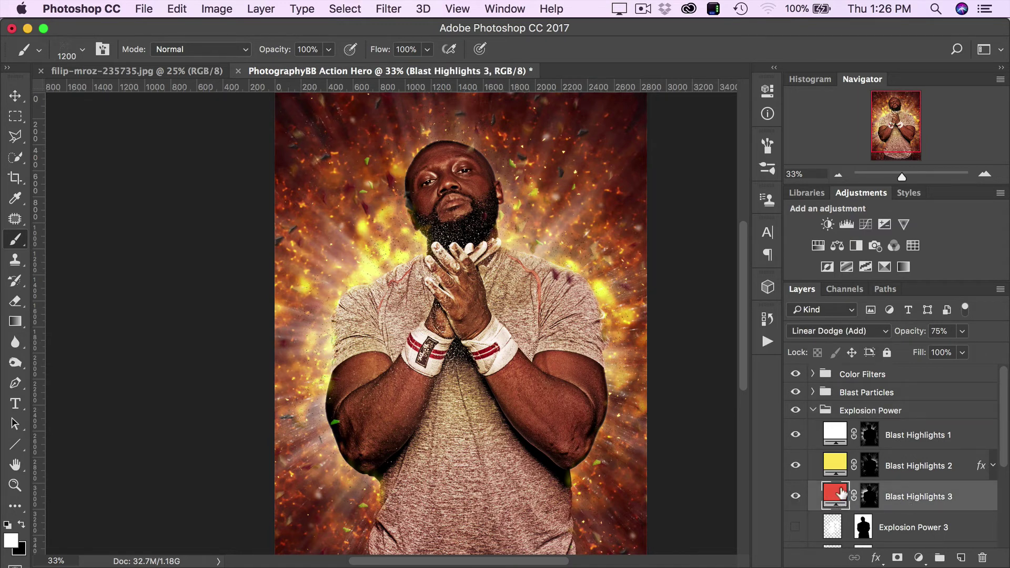
double_click(836, 493)
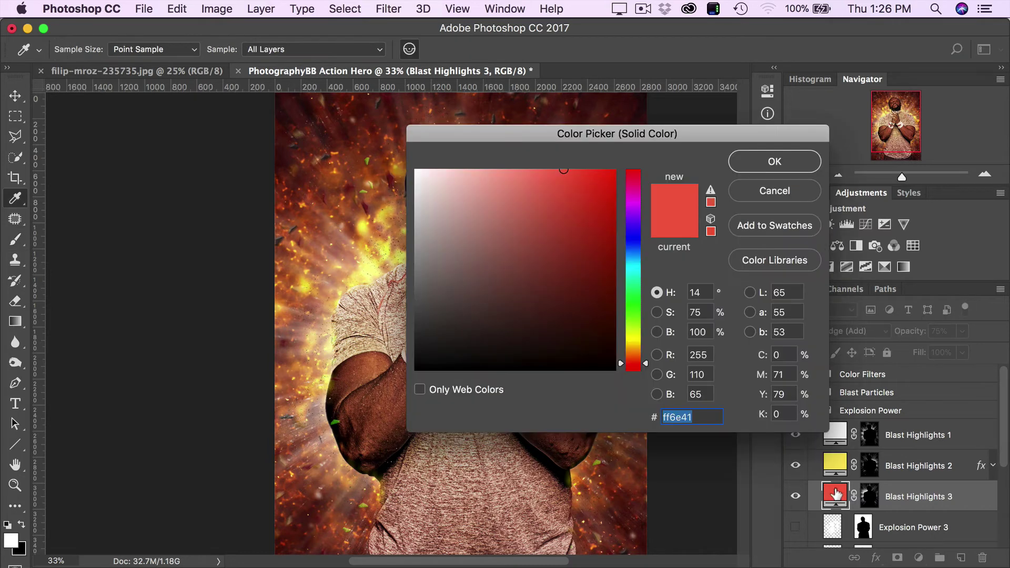
drag(629, 337, 627, 242)
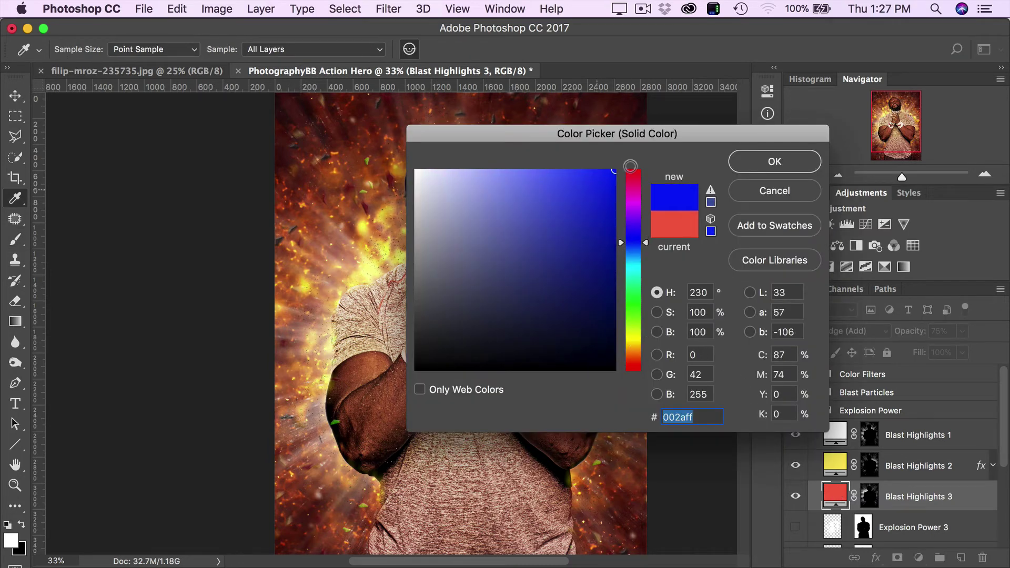
click(768, 163)
key(b)
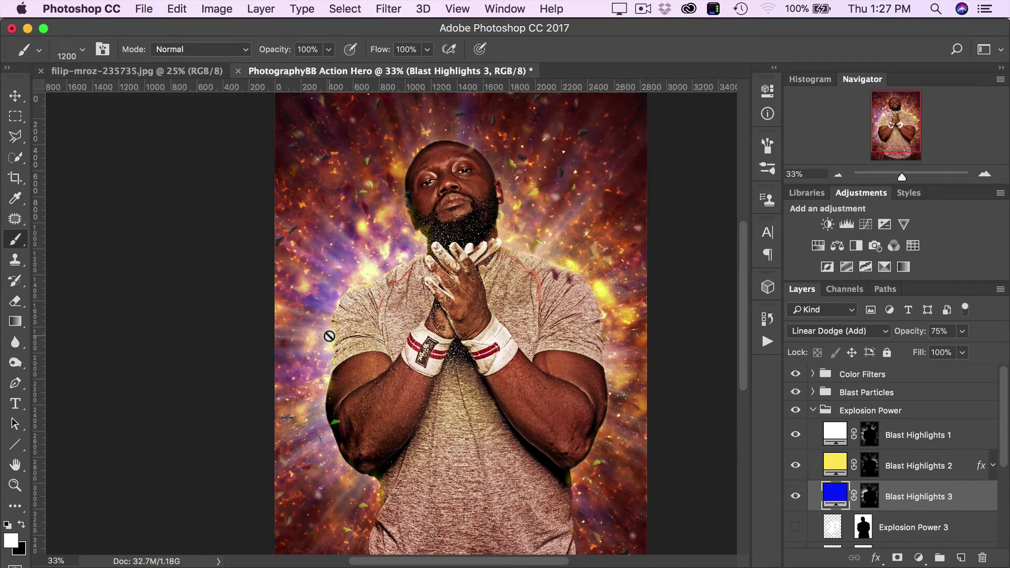
Undo the blue fill change on the Blast Highlights 3 layer
key(super+z)
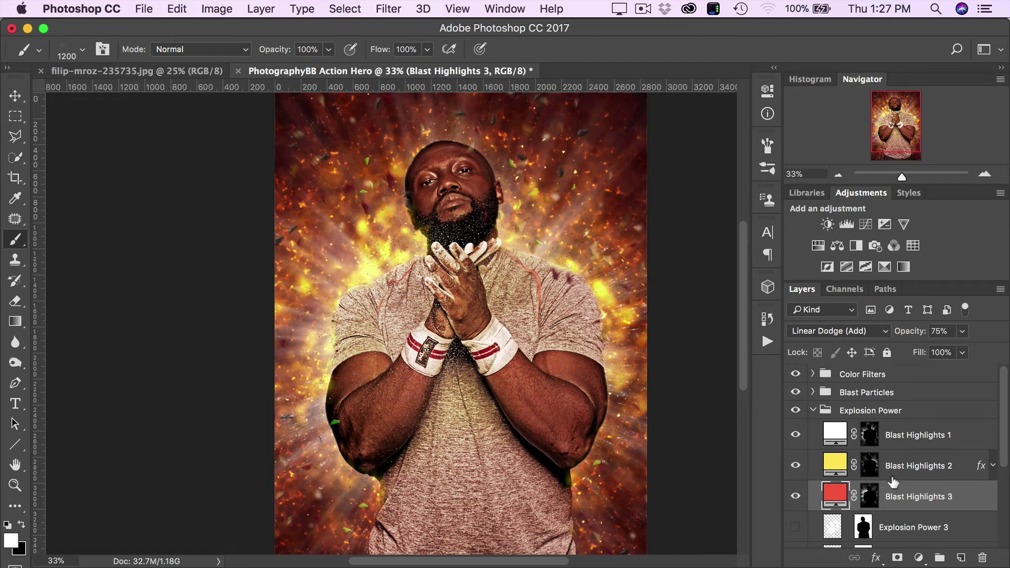
Preview the Explosion Power 3 layer, then leave both Explosion Power 3 and Explosion Power 2 hidden
scroll(892, 481, down, 5)
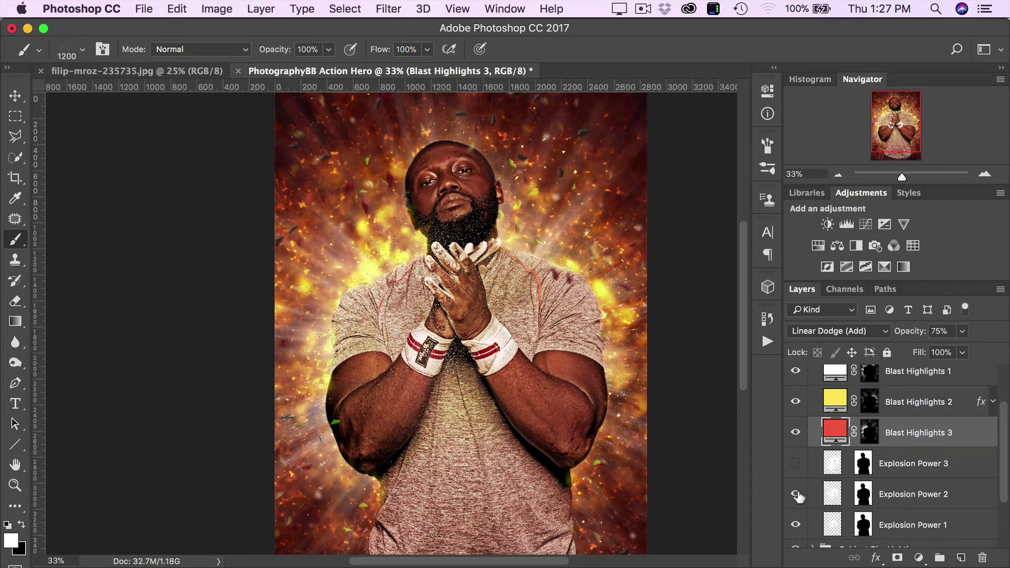
click(795, 463)
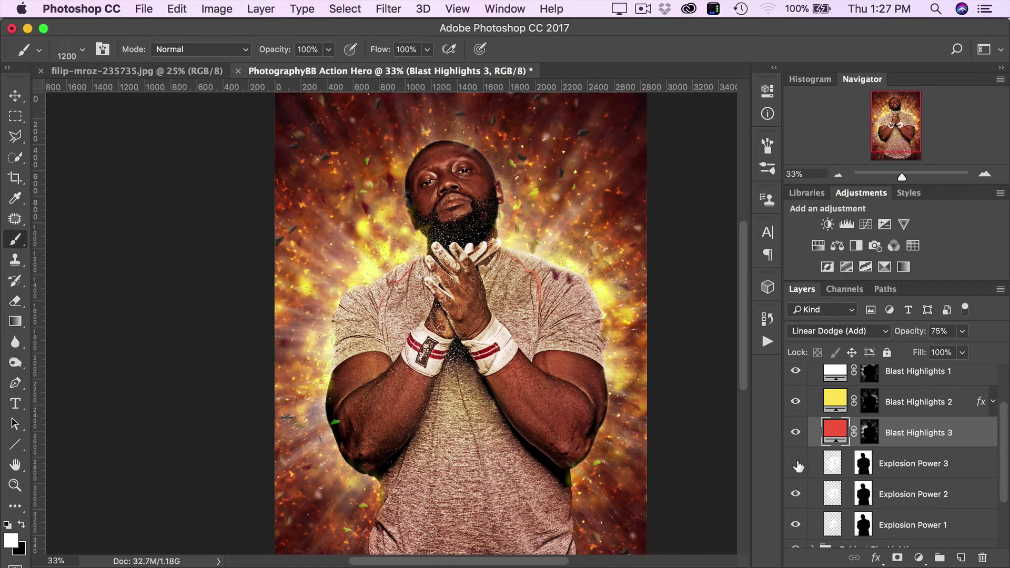
click(798, 494)
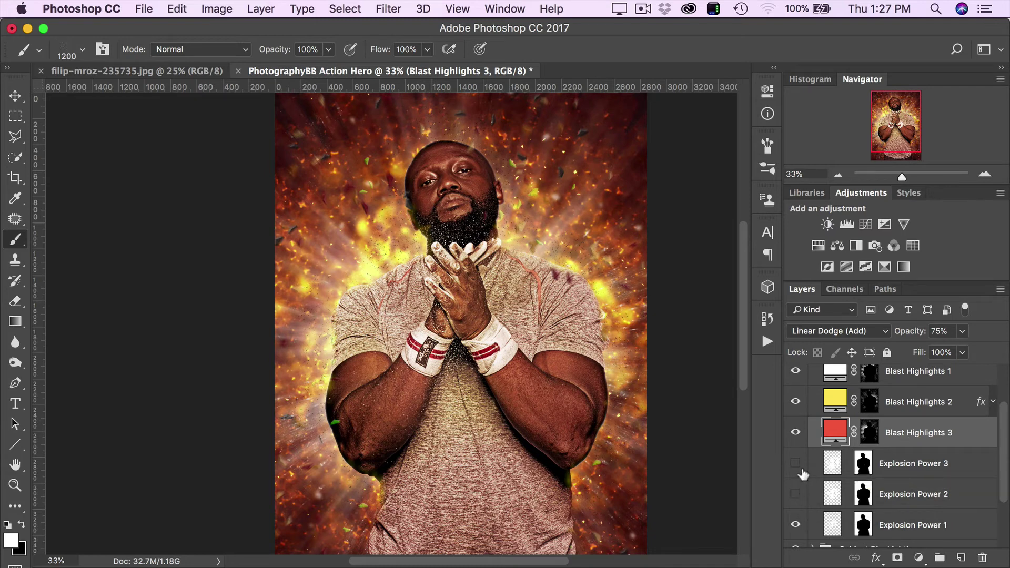
scroll(830, 446, up, 2)
scroll(830, 447, up, 3)
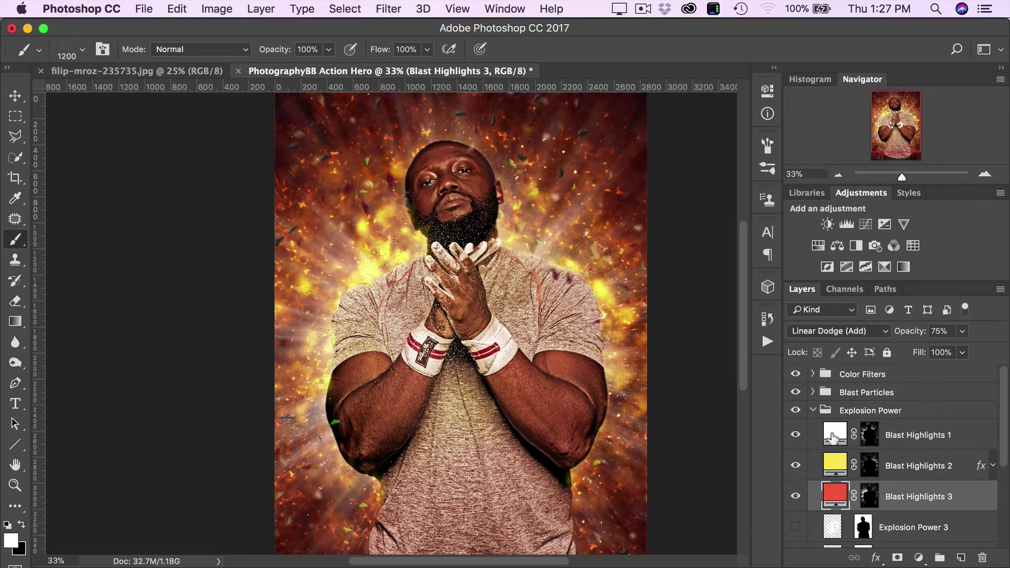
Collapse Explosion Power, expand Subject Rim Lighting and compare the Bright Area Rim Light layer hidden and shown
click(813, 412)
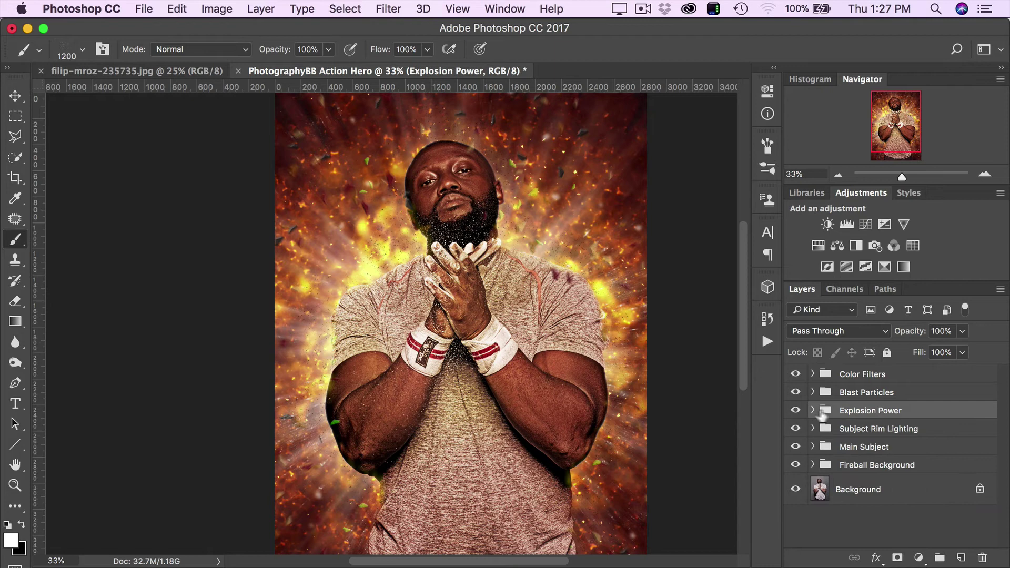
click(855, 433)
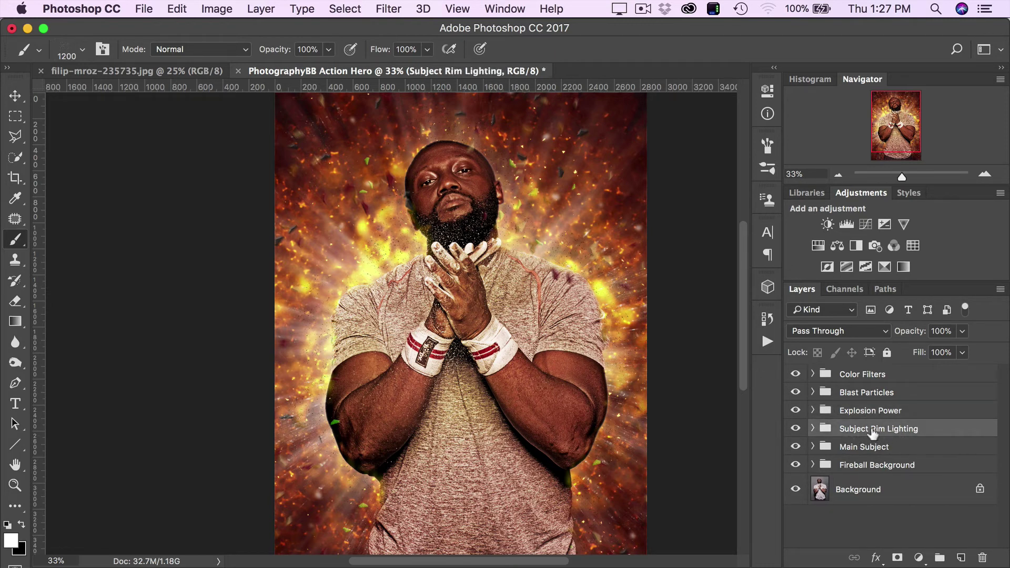
click(812, 429)
scroll(862, 447, down, 3)
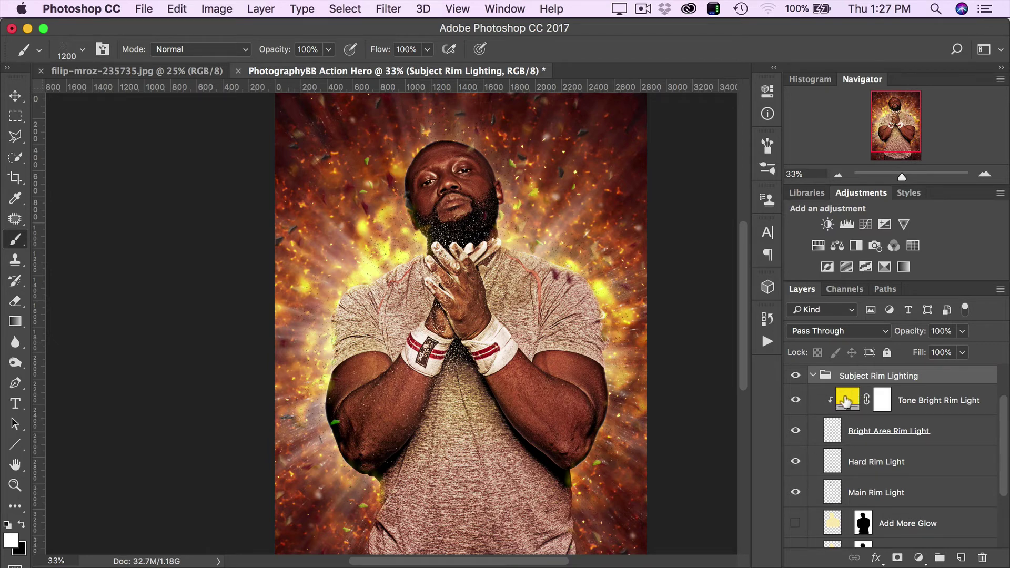
click(795, 431)
click(795, 433)
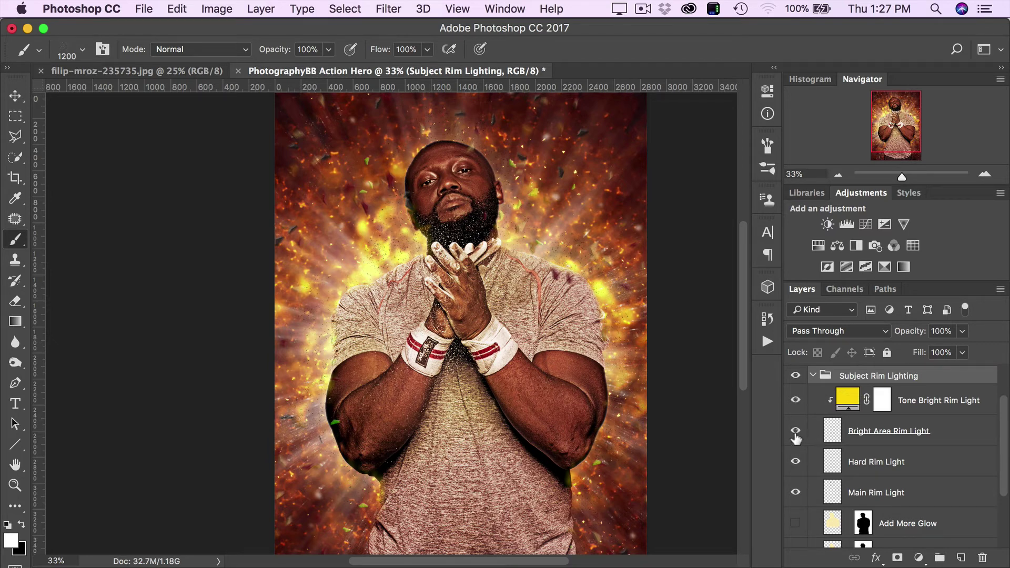
click(843, 403)
double_click(843, 403)
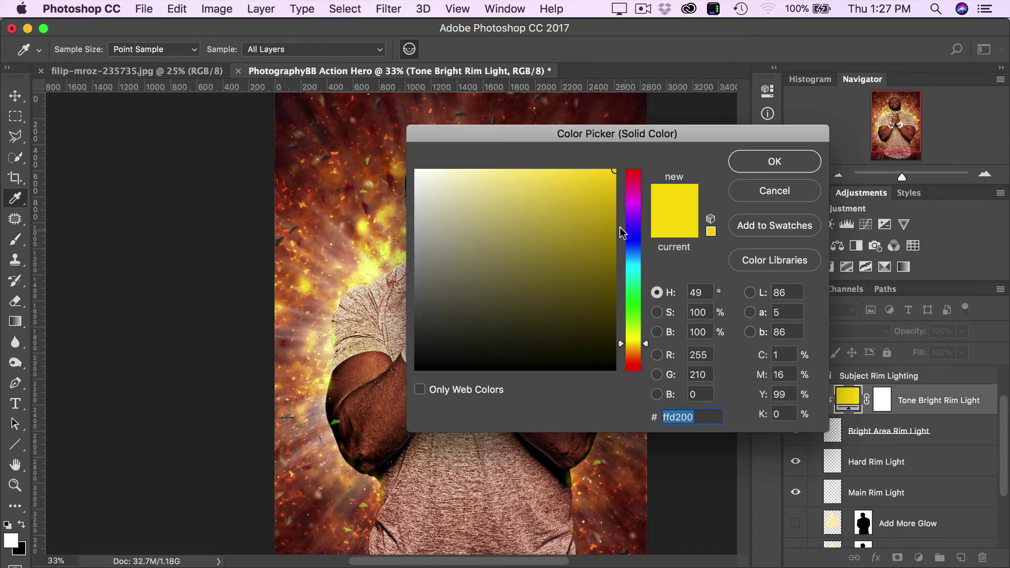
drag(564, 193, 501, 168)
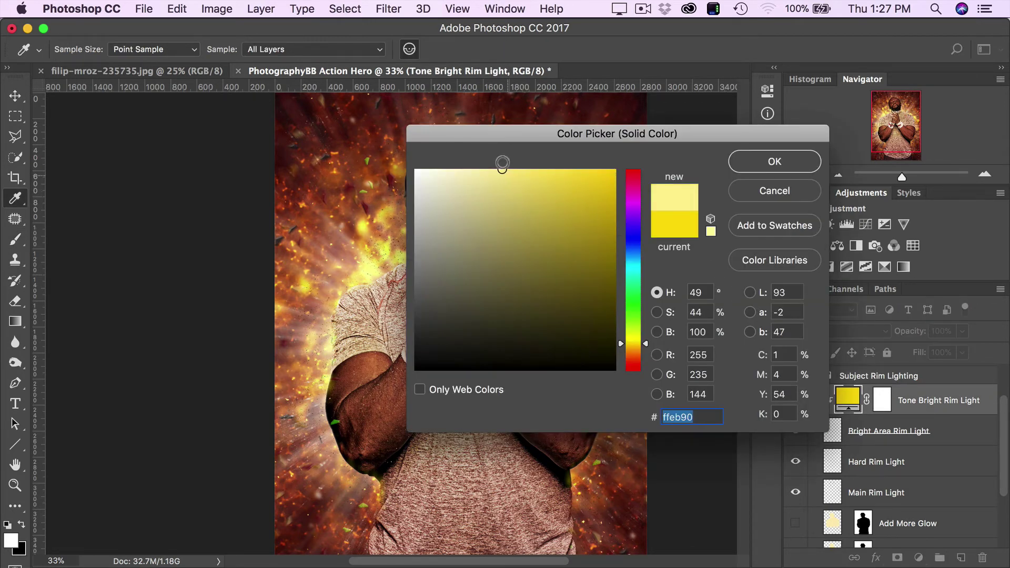
click(772, 203)
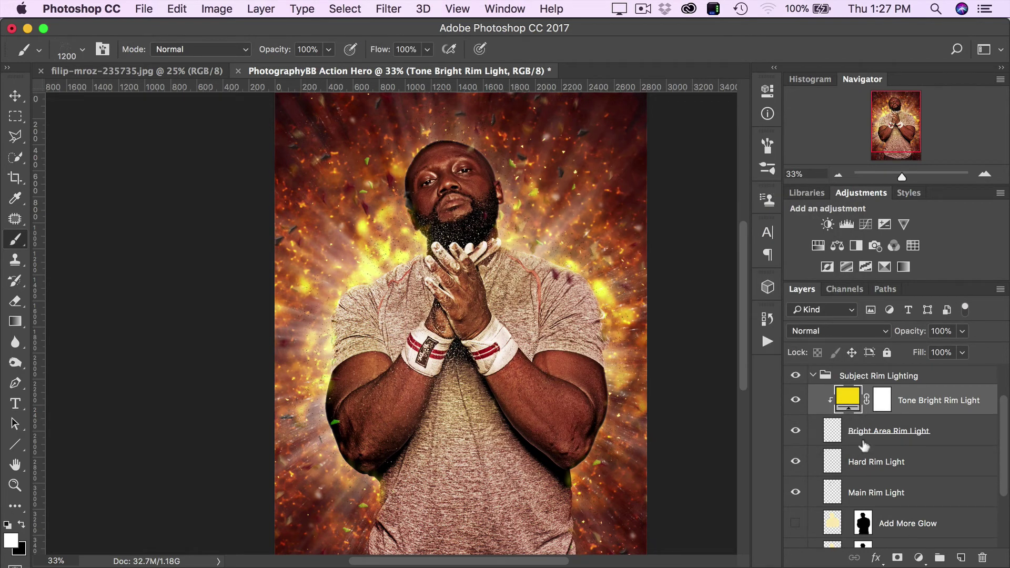
Compare the Hard Rim Light layer hidden and shown, and inspect the Main Rim Light and Hard Rim Light layer settings
scroll(865, 480, down, 2)
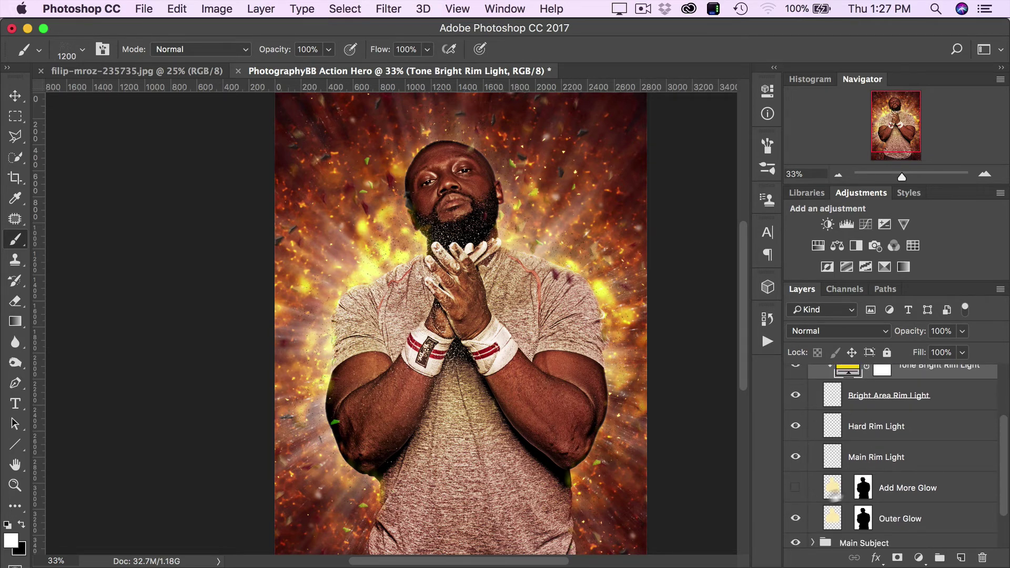
click(795, 427)
click(796, 427)
scroll(878, 471, down, 1)
click(911, 454)
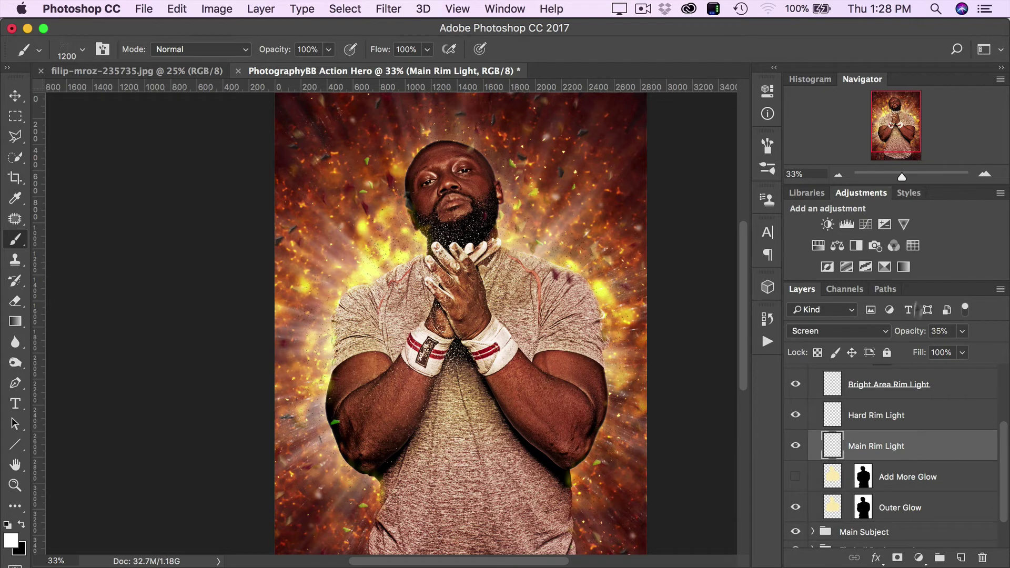
click(906, 416)
scroll(900, 420, up, 6)
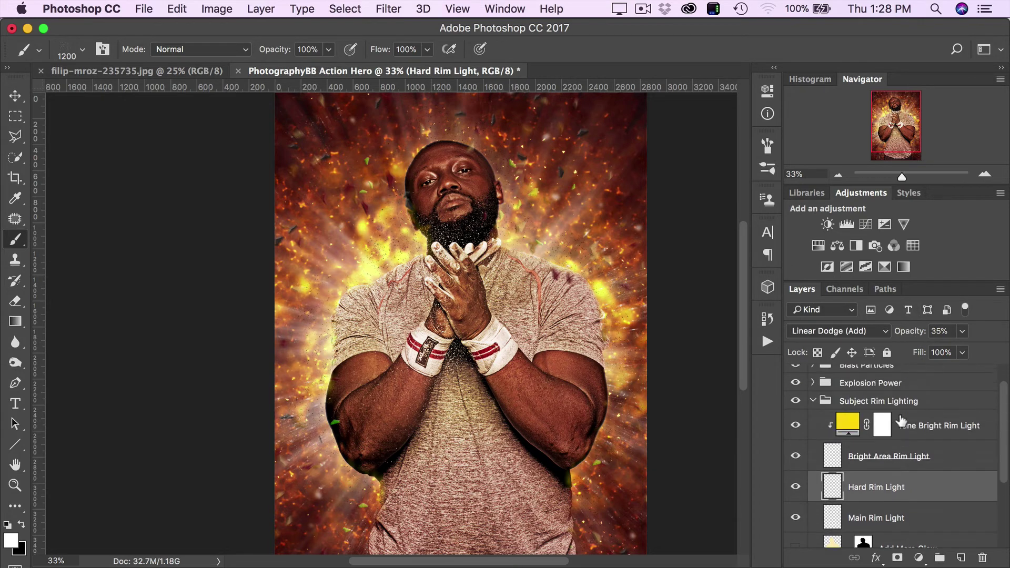
Show the Add More Glow layer in the Subject Rim Lighting group, comparing the portrait with and without it
scroll(889, 476, down, 5)
scroll(890, 476, down, 2)
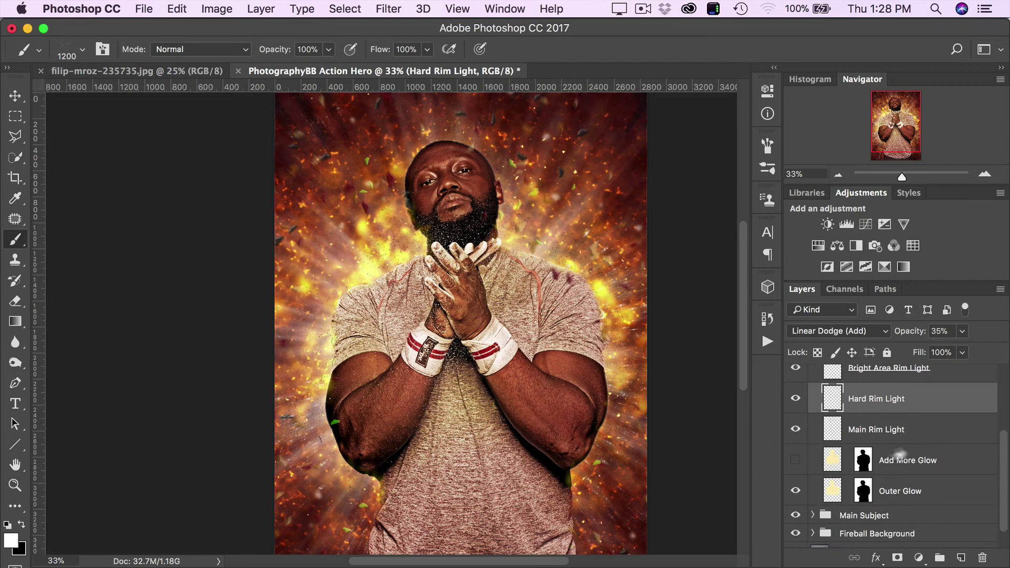
click(910, 463)
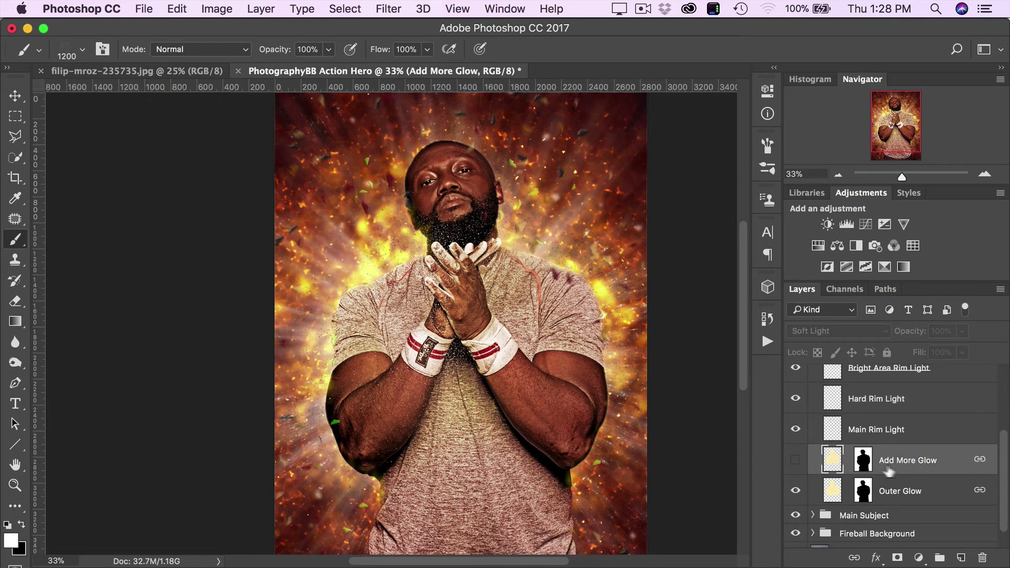
click(795, 461)
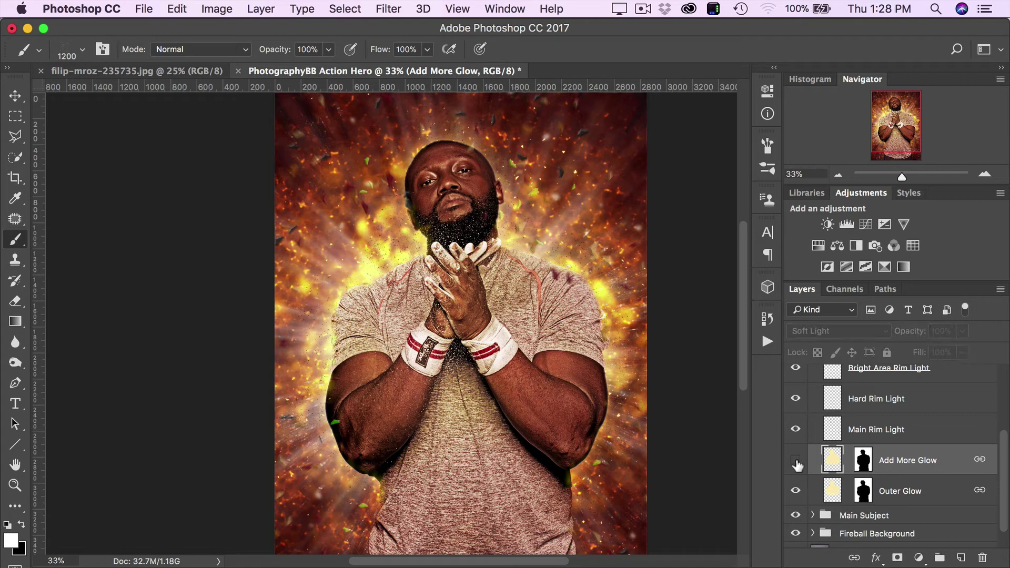
click(796, 463)
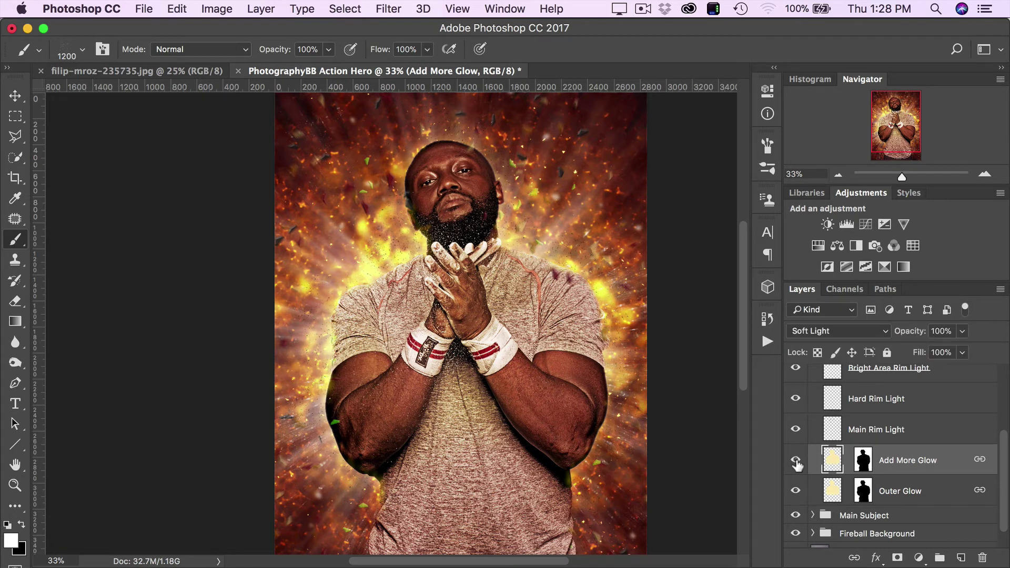
click(797, 462)
click(796, 463)
Collapse the Subject Rim Lighting group and try a lower group opacity before restoring it to 100%
scroll(797, 462, up, 5)
click(813, 429)
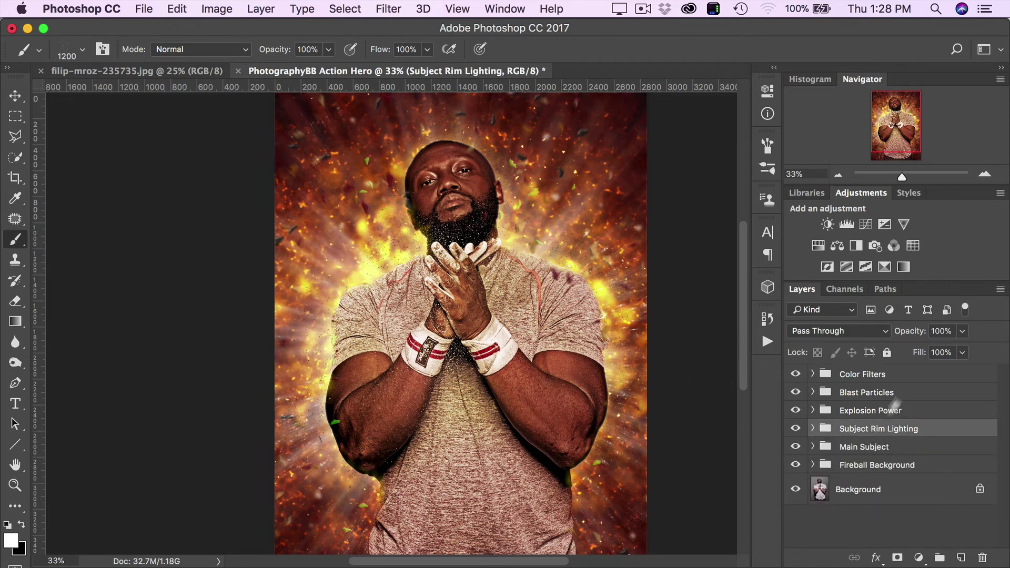
click(962, 331)
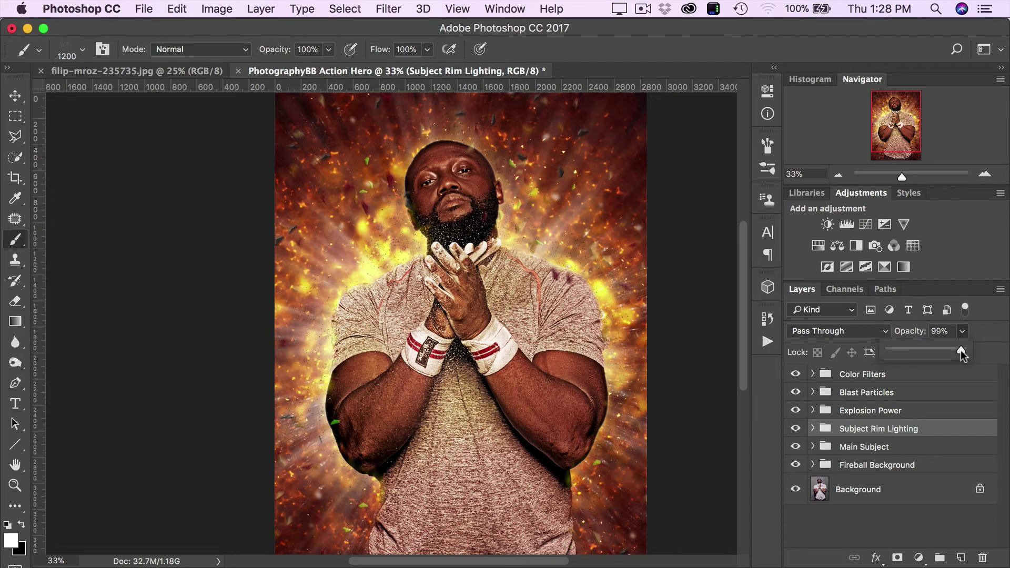
drag(963, 347, 1002, 347)
click(989, 336)
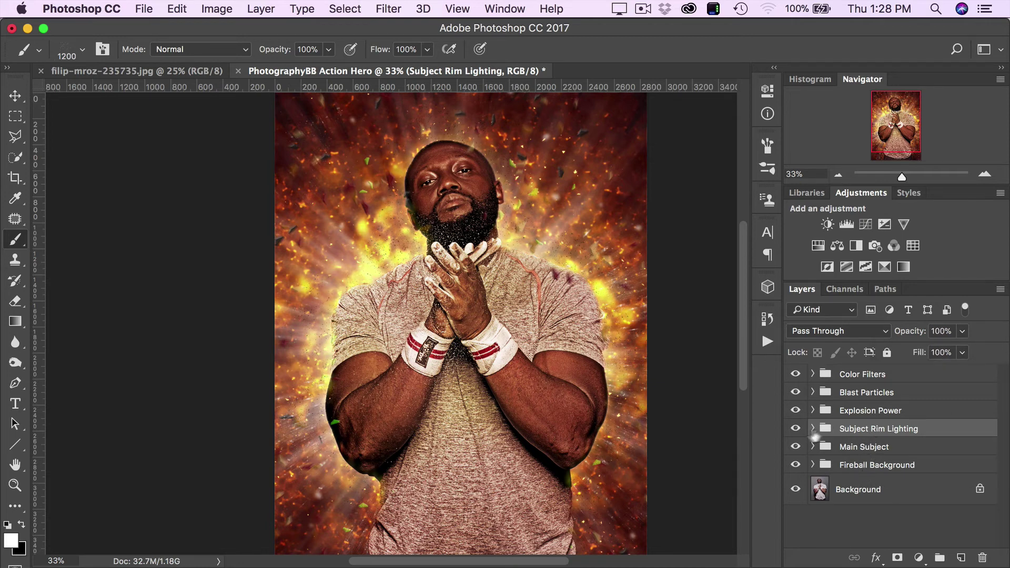
Expand the Main Subject group and adjust the Main Subject Restore Color layer's opacity, trying stronger and weaker amounts
click(851, 451)
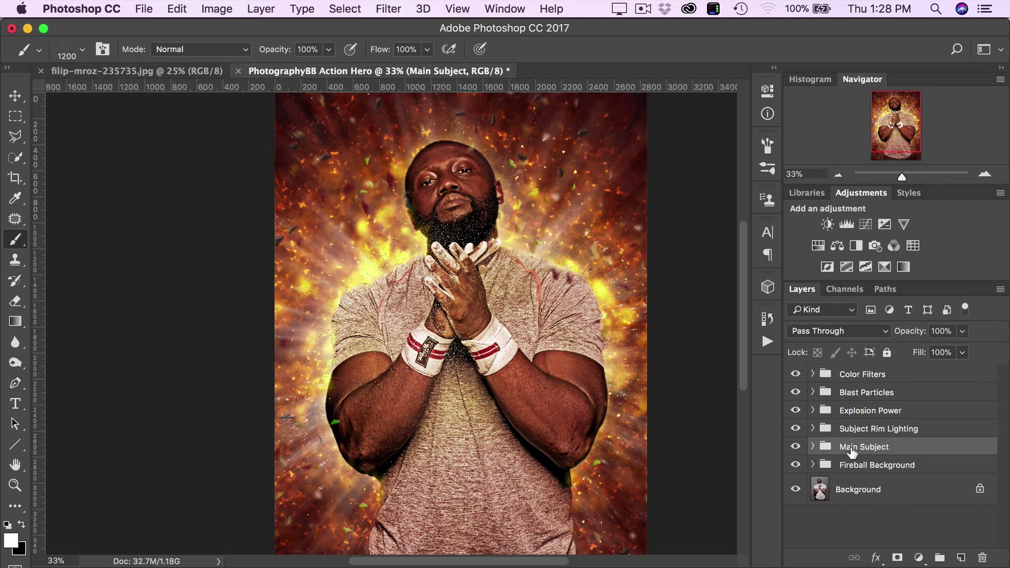
click(813, 448)
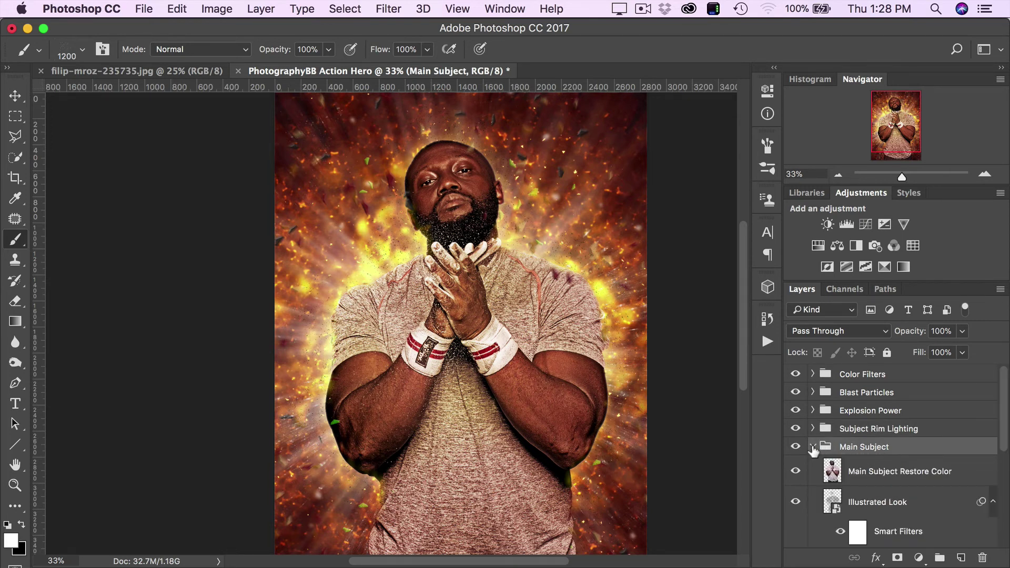
scroll(862, 463, down, 5)
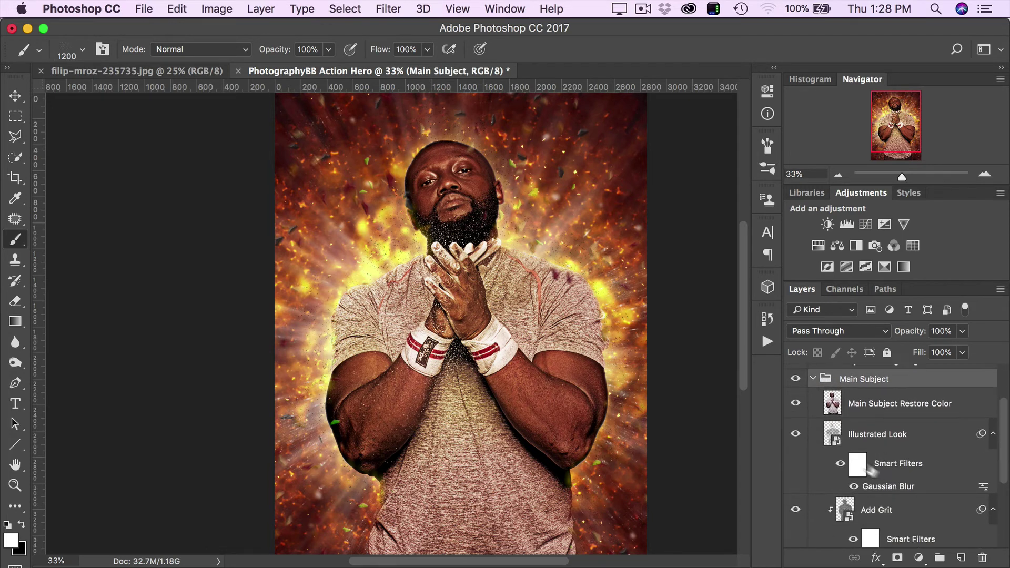
click(873, 402)
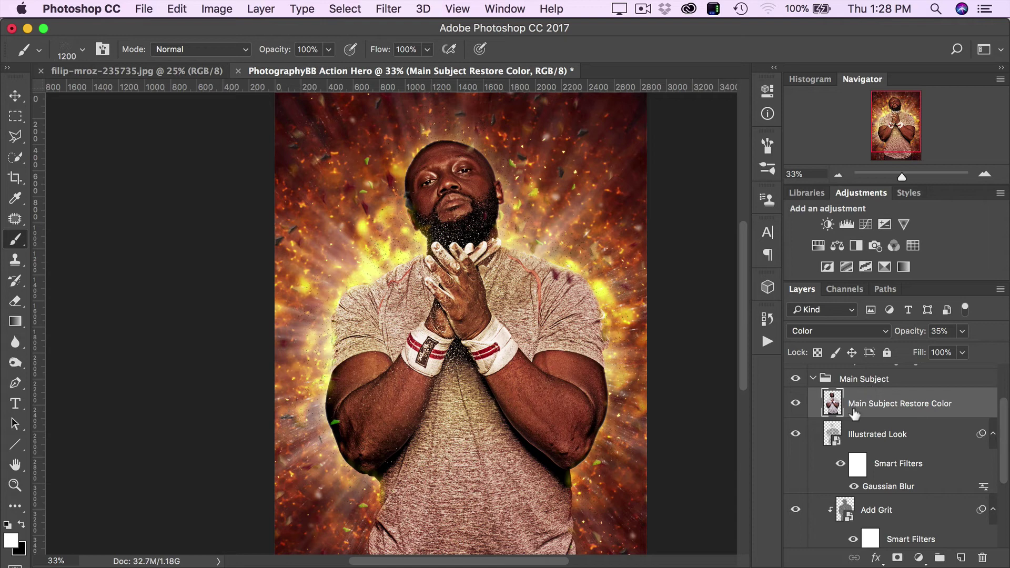
click(961, 331)
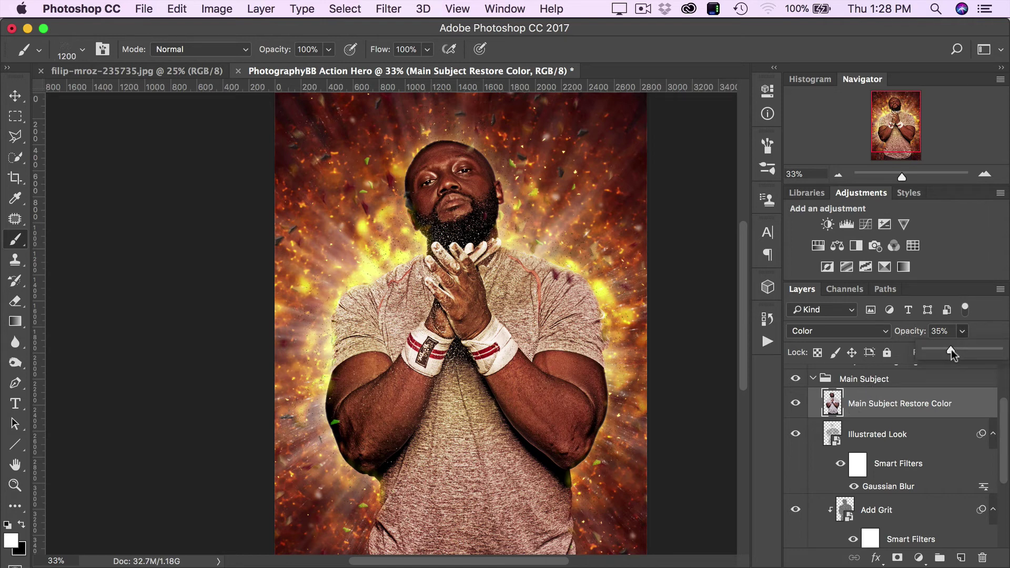
mouse_move(974, 348)
mouse_down()
mouse_move(1008, 353)
mouse_move(980, 358)
mouse_up()
drag(960, 349, 1006, 348)
drag(997, 348, 936, 347)
drag(935, 348, 938, 349)
Compare the Illustrated Look layer hidden and shown, and preview a lower opacity before restoring it to 100%
click(905, 436)
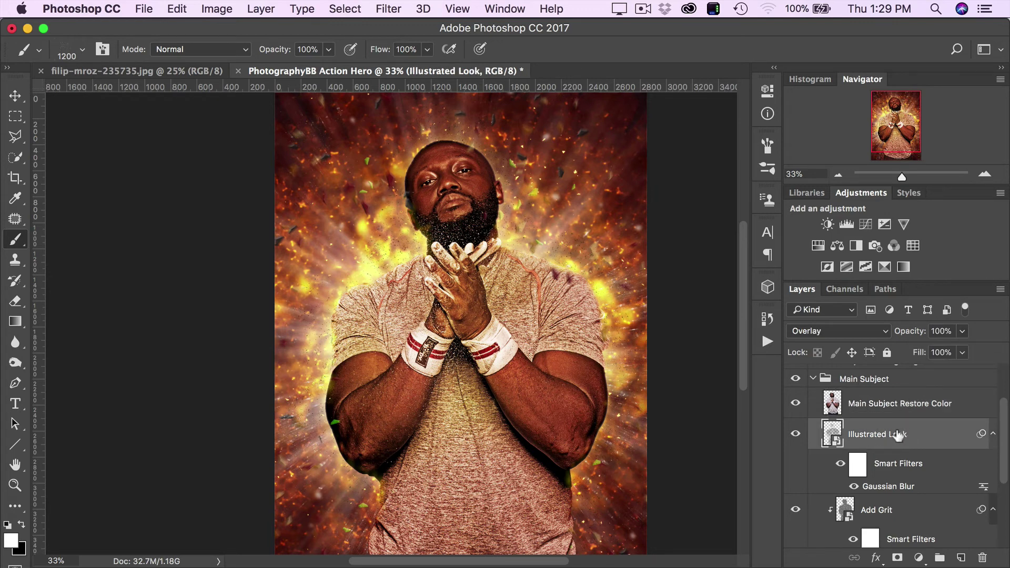
click(796, 434)
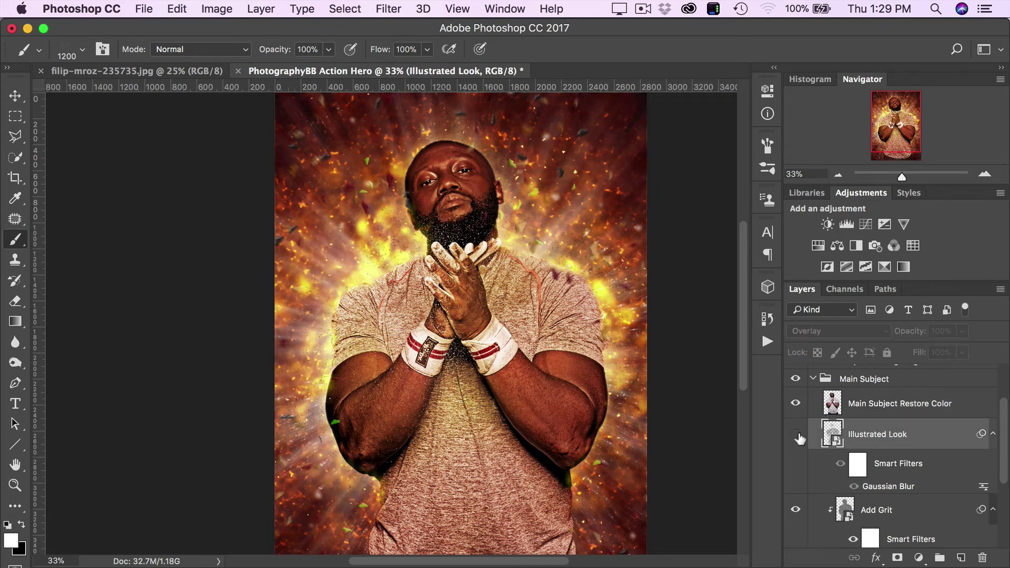
click(796, 434)
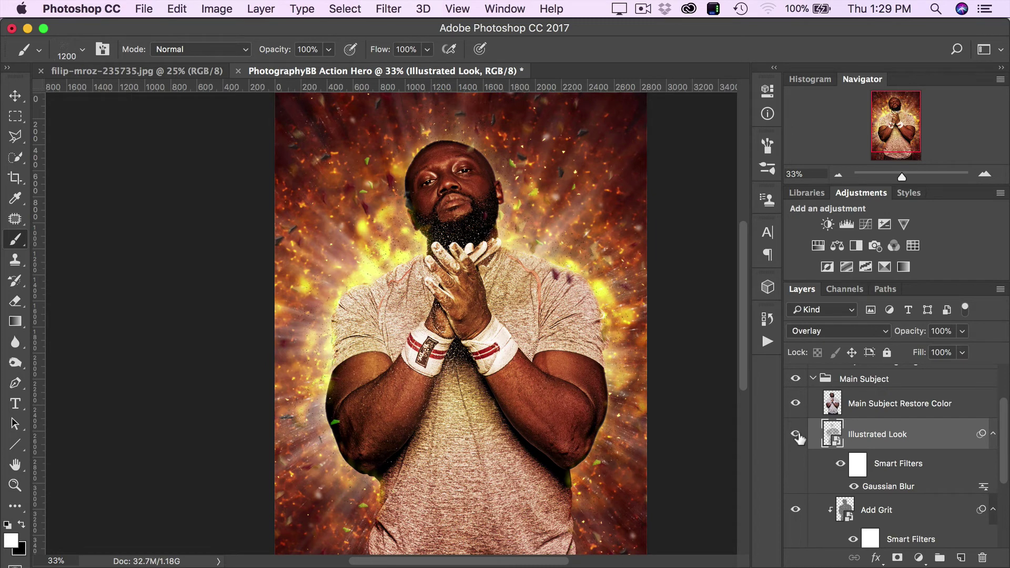
click(796, 435)
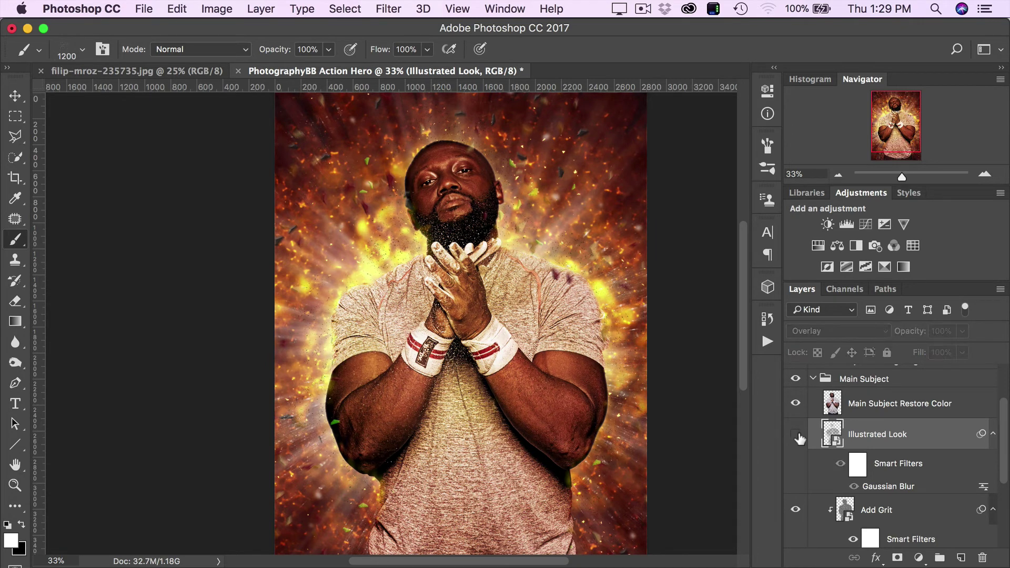
click(797, 435)
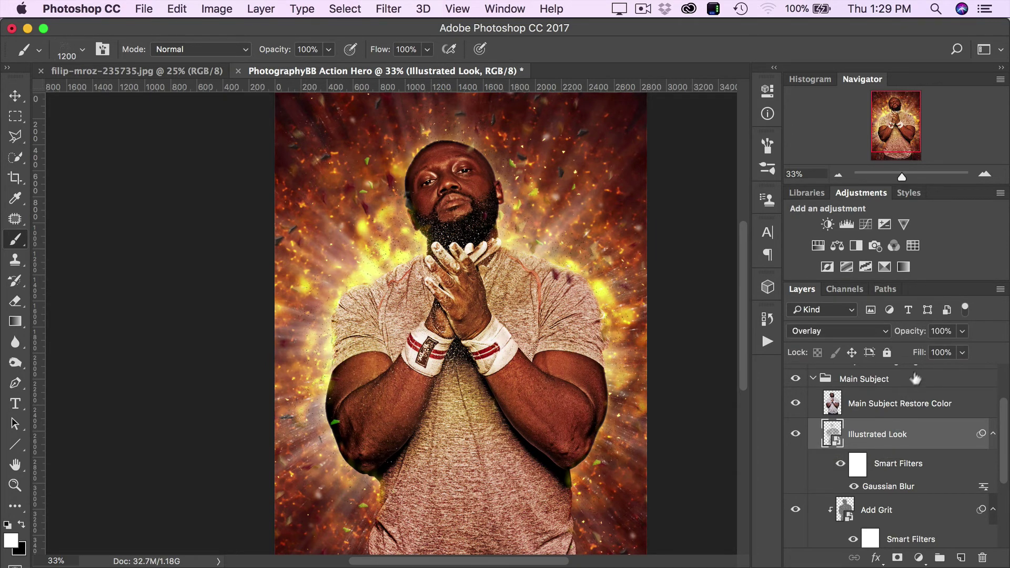
click(961, 331)
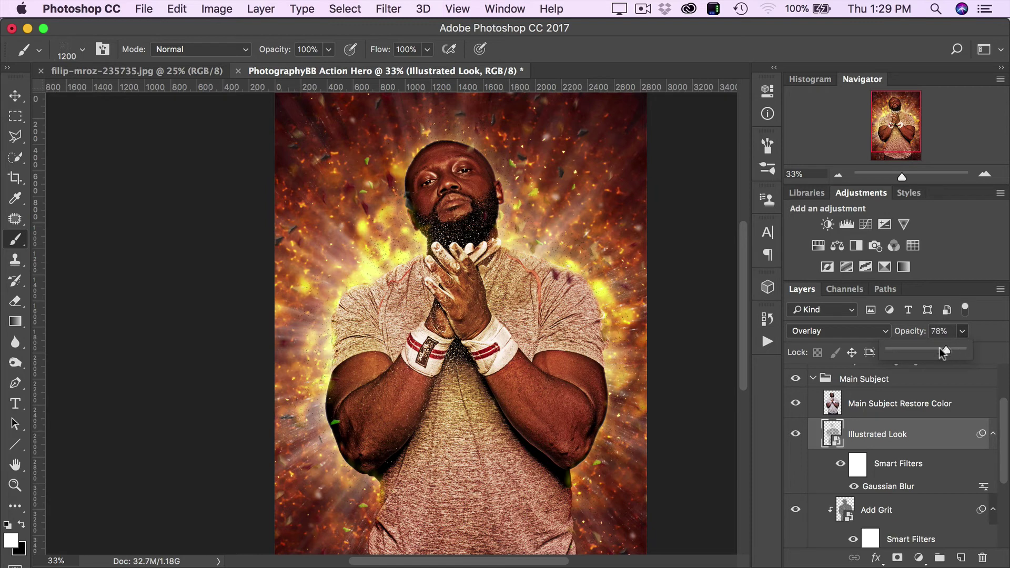
drag(945, 351, 983, 345)
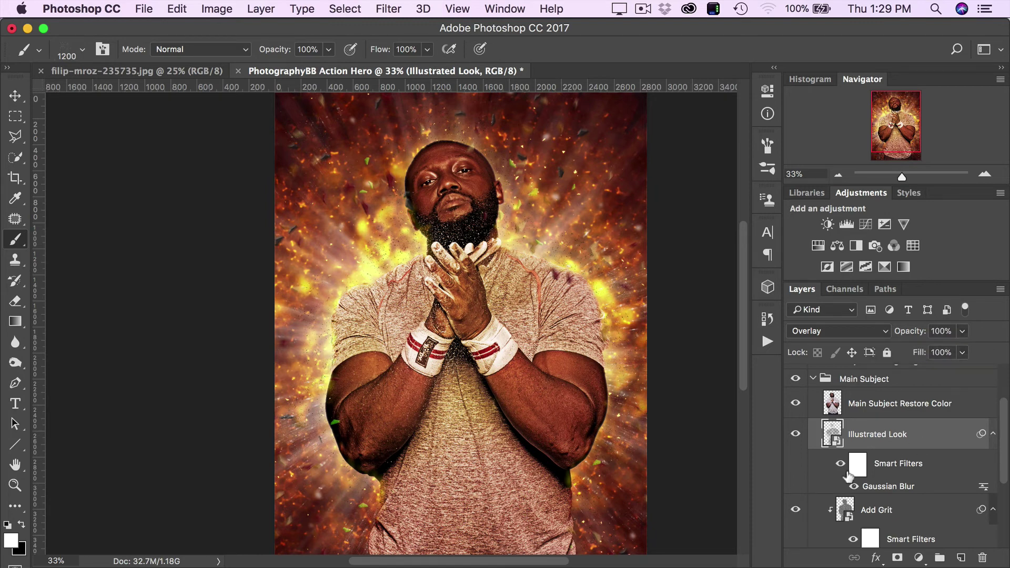
Adjust the Gaussian Blur smart filter on the Illustrated Look layer, setting its radius to about 29 pixels
double_click(888, 486)
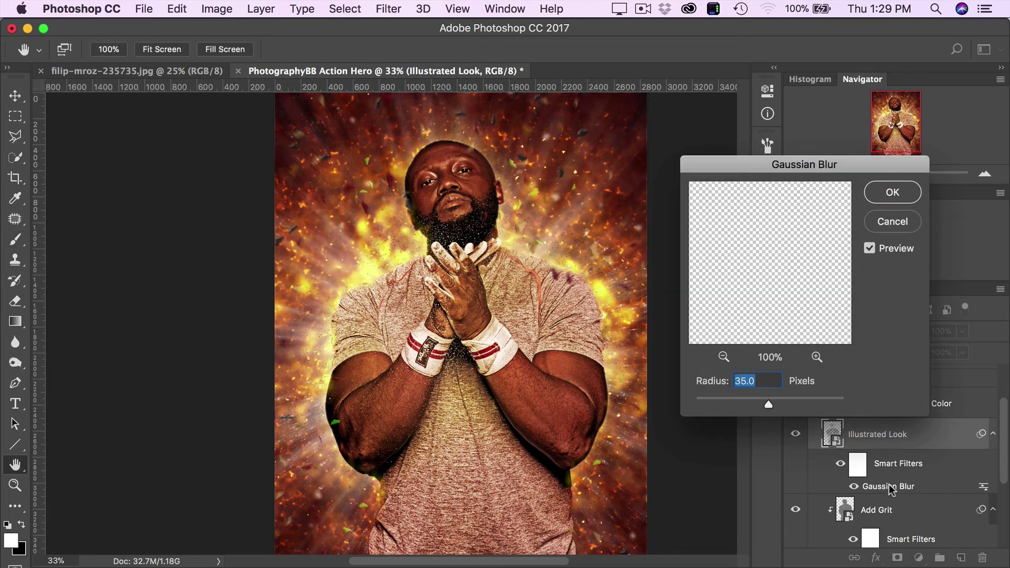
drag(806, 165, 754, 164)
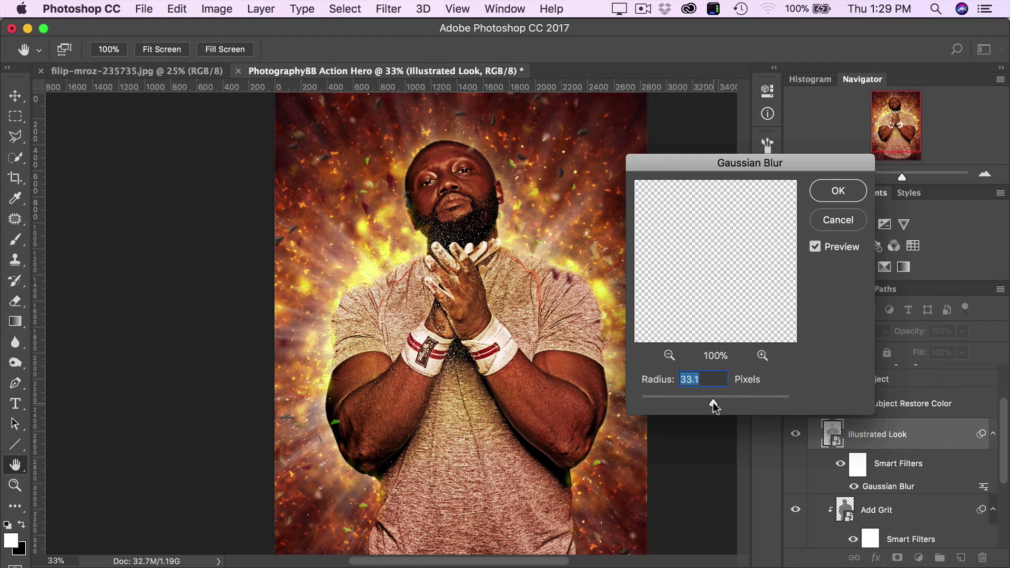
mouse_move(713, 403)
mouse_down()
mouse_move(732, 401)
mouse_move(721, 399)
mouse_up()
drag(724, 401, 735, 403)
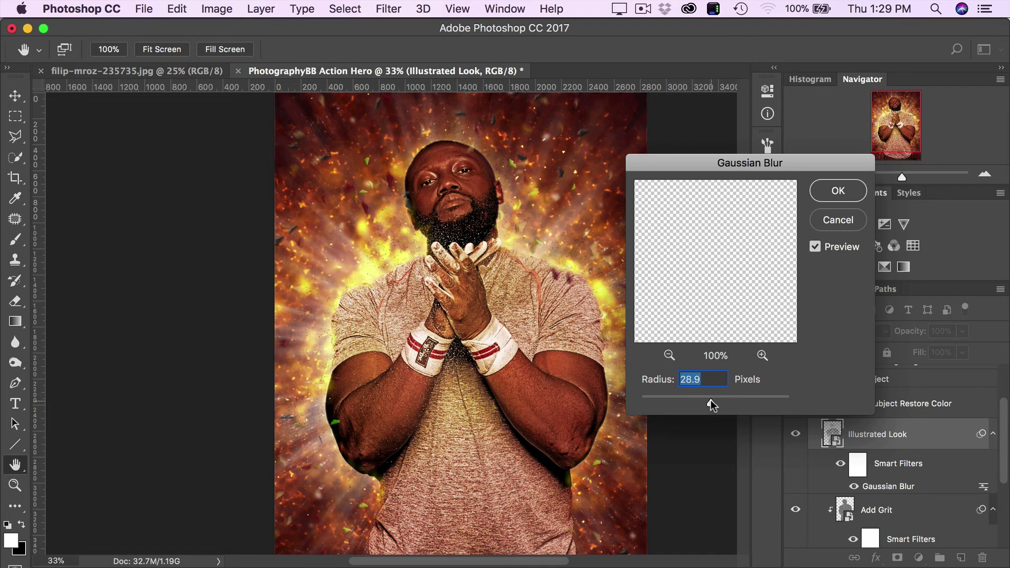
drag(711, 400, 712, 400)
click(839, 190)
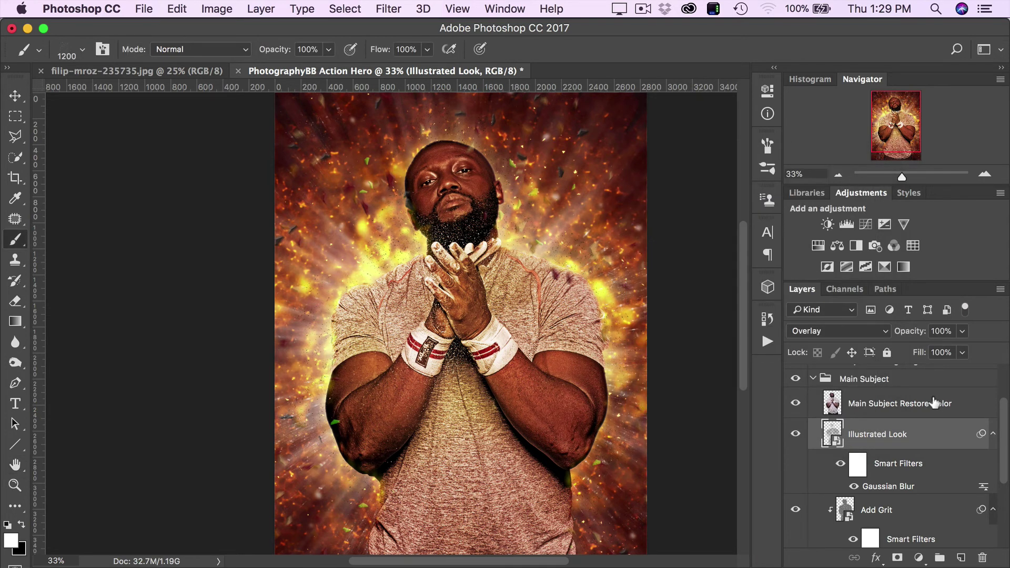
Compare the portrait with the Add Grit layer hidden and shown, leaving the layer visible
scroll(933, 402, down, 2)
click(795, 447)
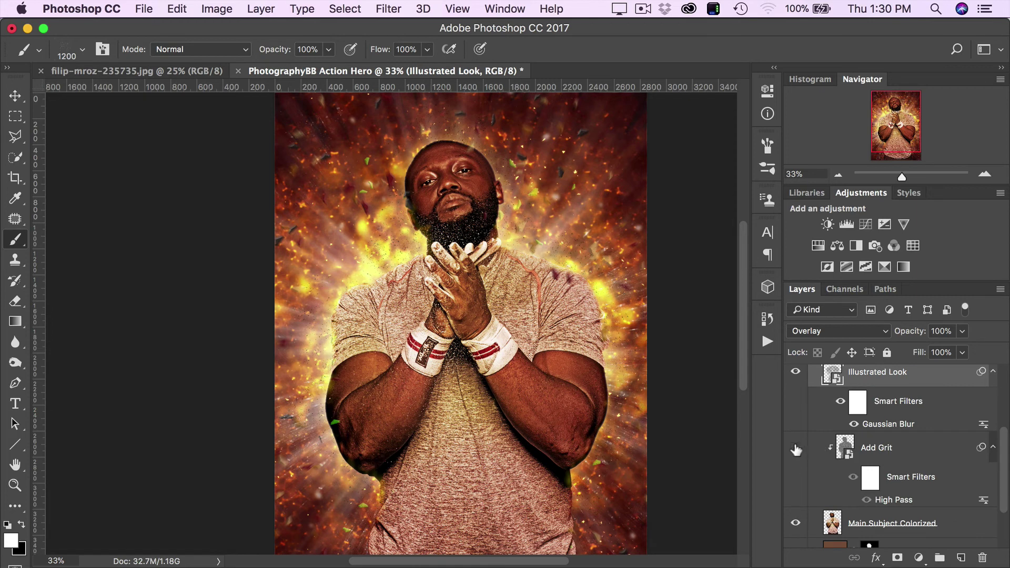
click(795, 448)
click(796, 447)
click(795, 448)
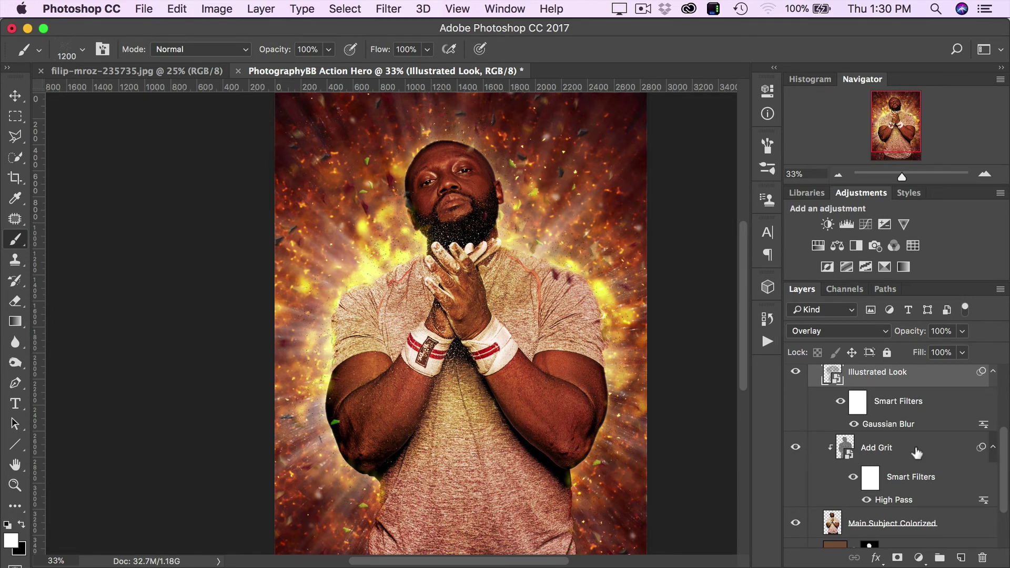
Review the High Pass smart filter settings on the Add Grit layer, keeping the radius at 20 pixels
click(904, 455)
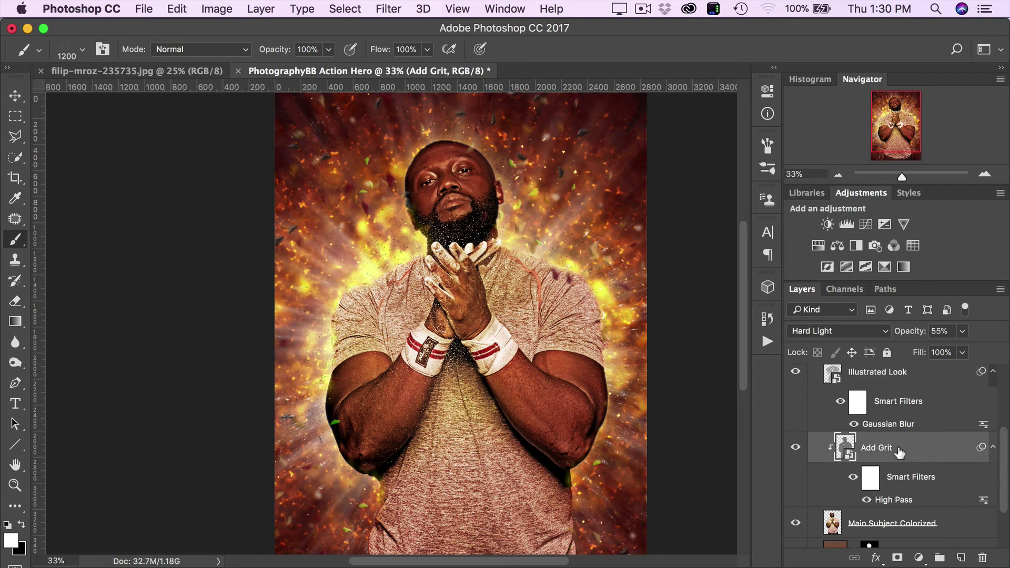
double_click(897, 499)
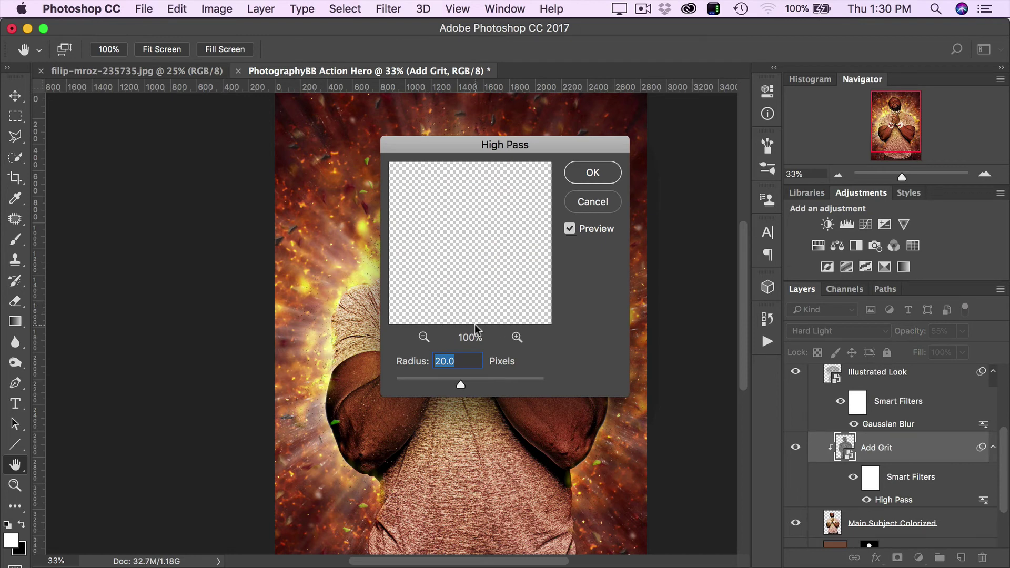
drag(478, 145, 543, 139)
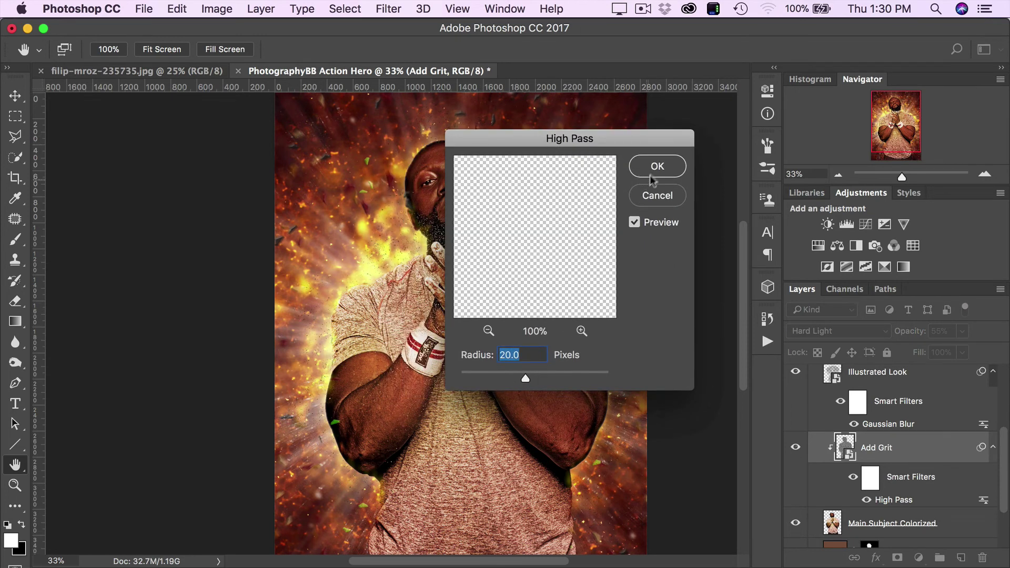
key(Return)
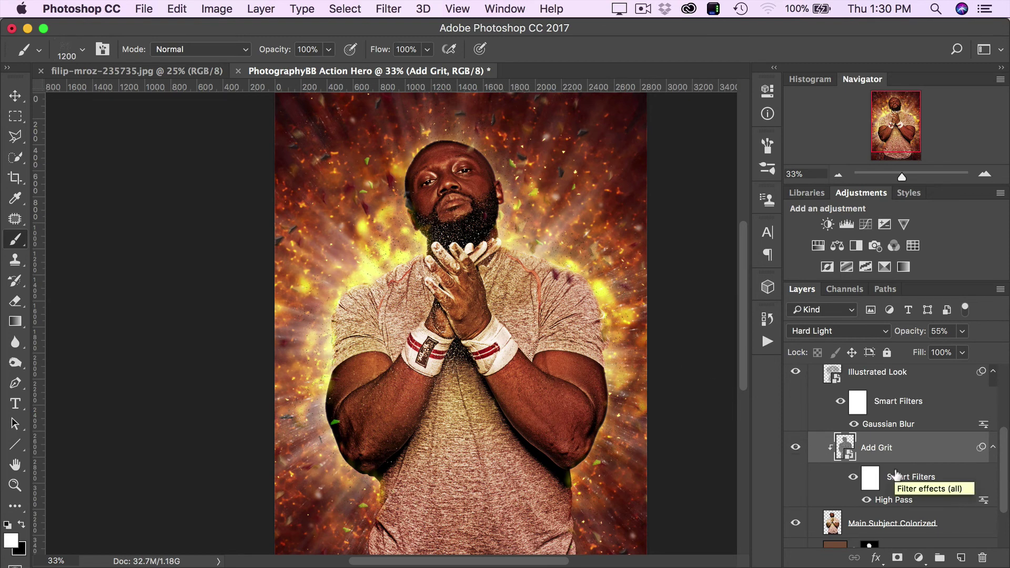
Preview different hues, including blue and green, for the Adjust Subject Color fill layer and cancel the color change
scroll(883, 452, down, 2)
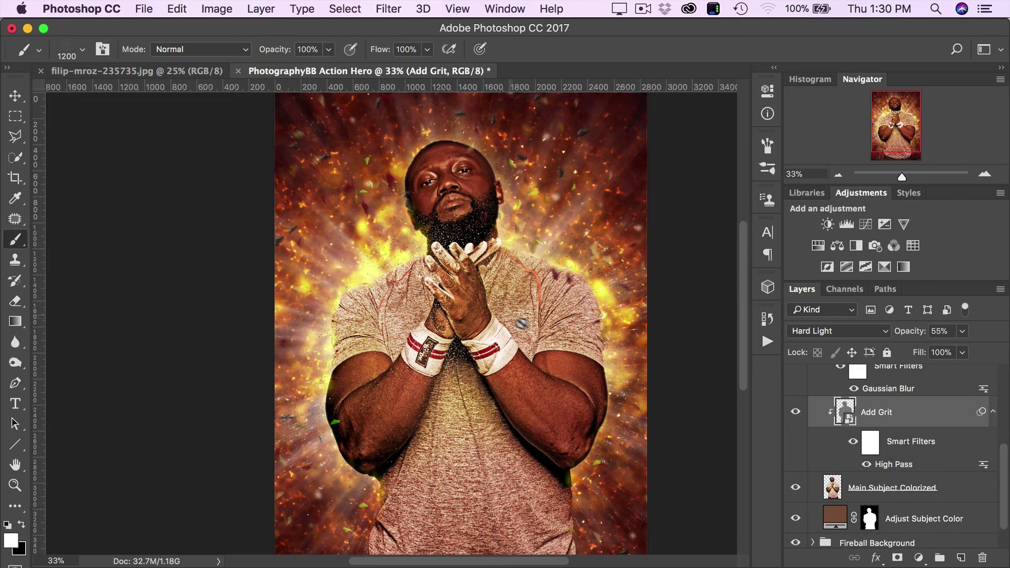
scroll(892, 450, down, 1)
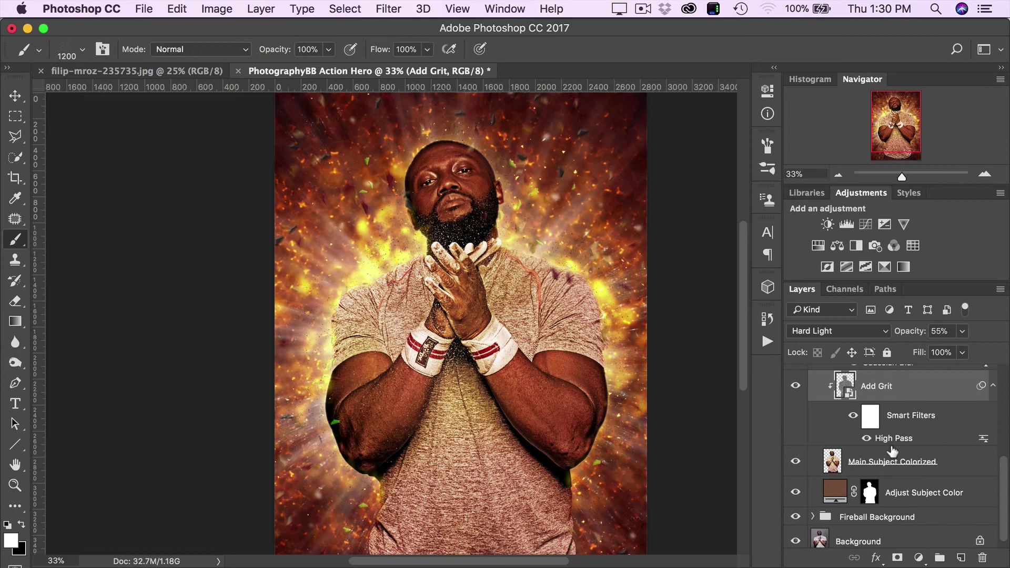
click(920, 498)
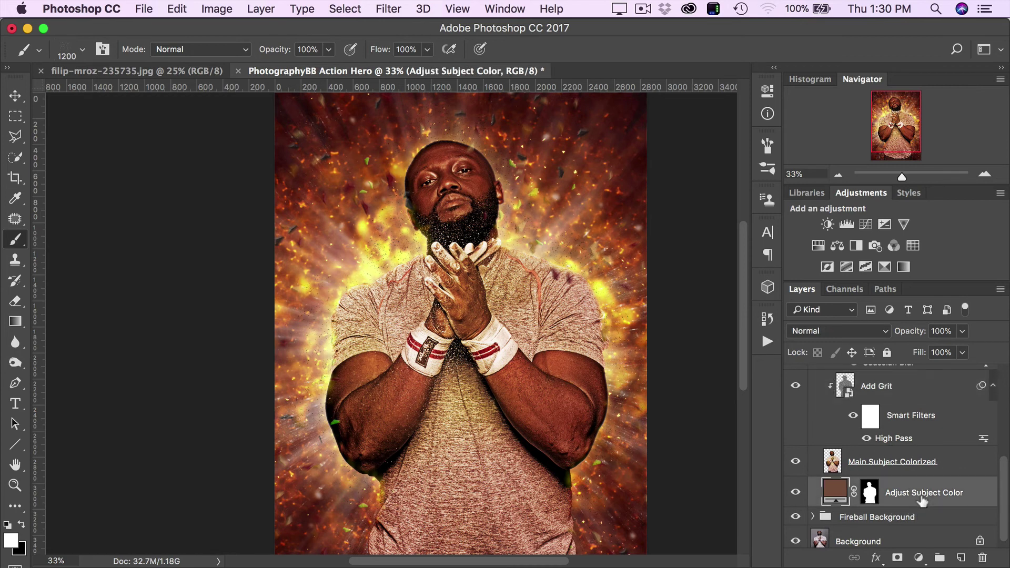
double_click(841, 494)
drag(646, 134, 731, 134)
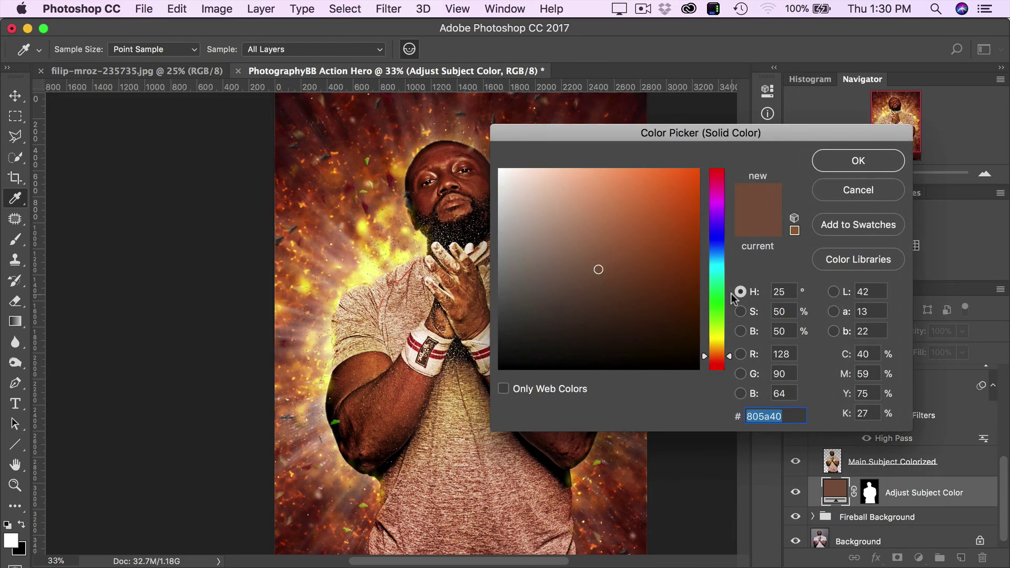
click(719, 313)
drag(720, 314, 718, 180)
click(716, 260)
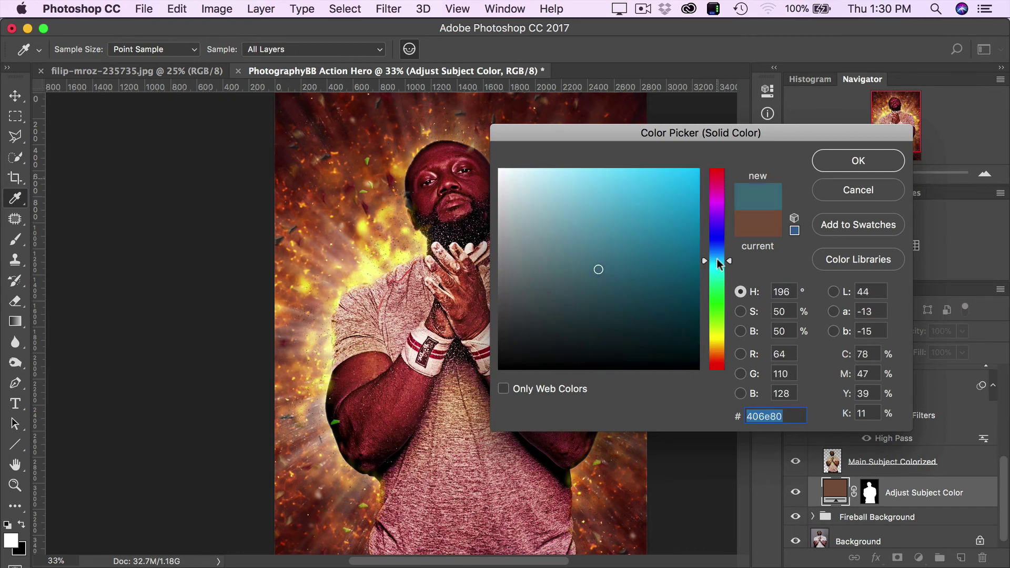
drag(718, 264, 719, 299)
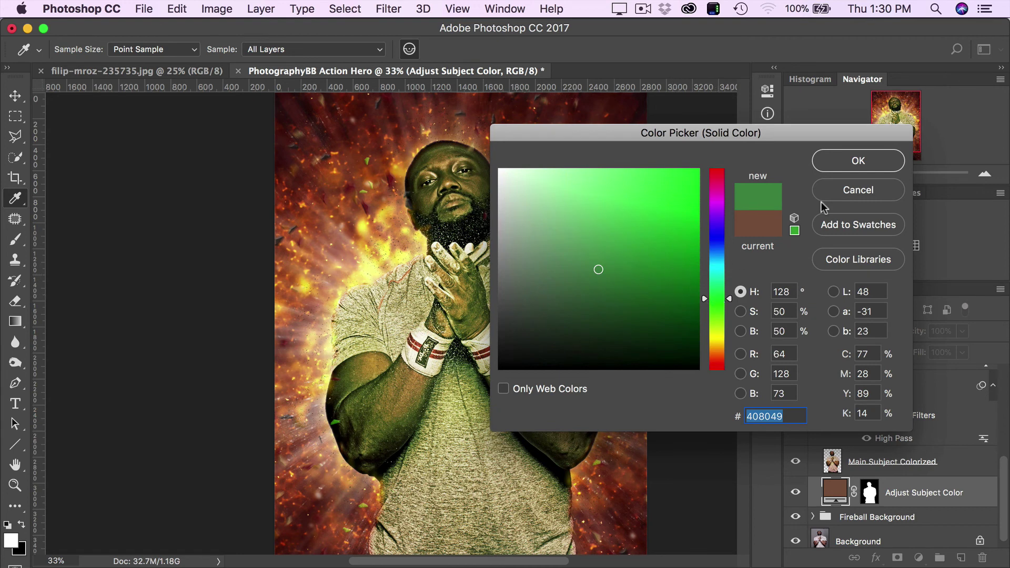
click(855, 191)
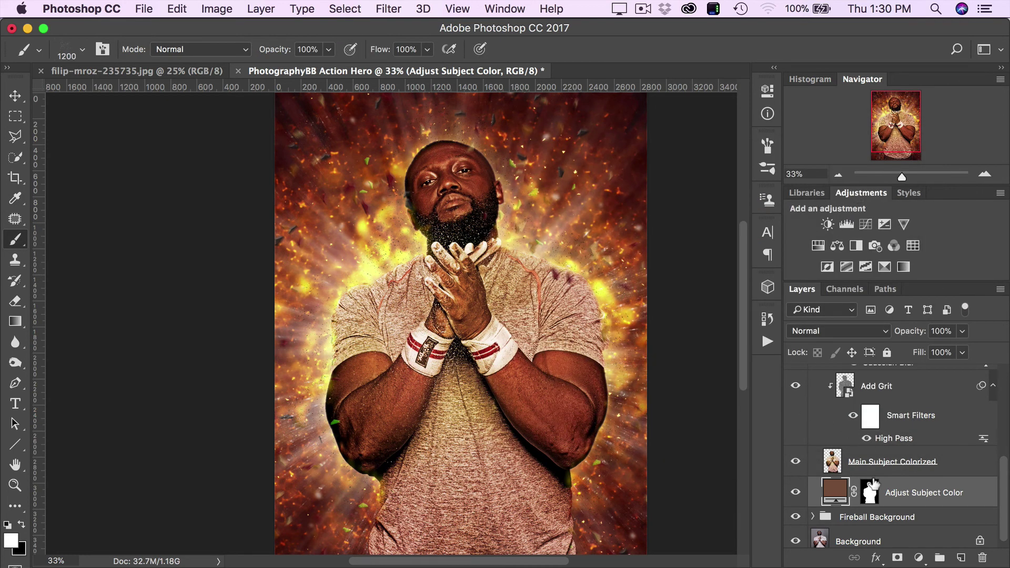
Collapse the Main Subject group and expand the Fireball Background group to show its layers
scroll(887, 455, up, 10)
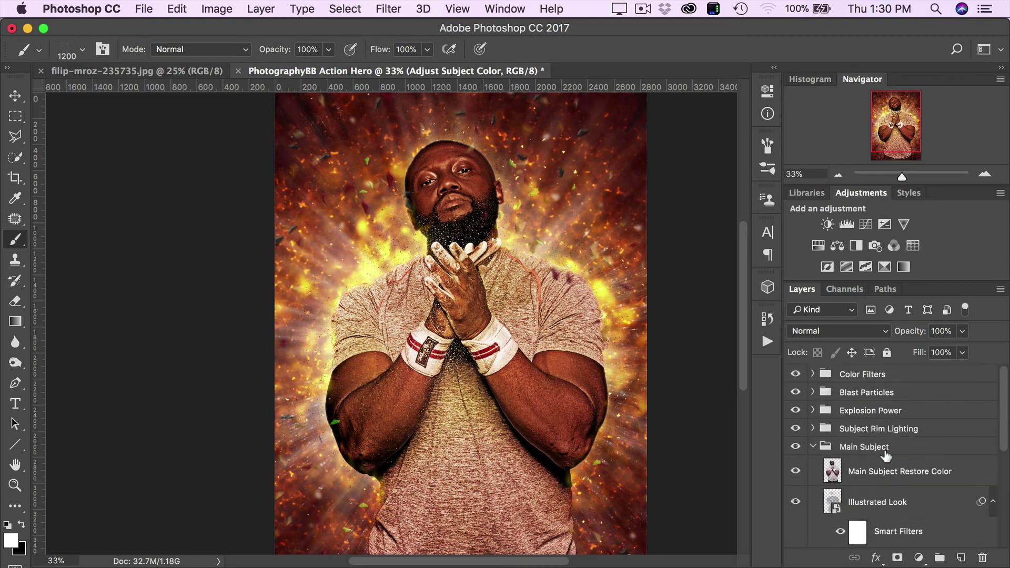
click(815, 450)
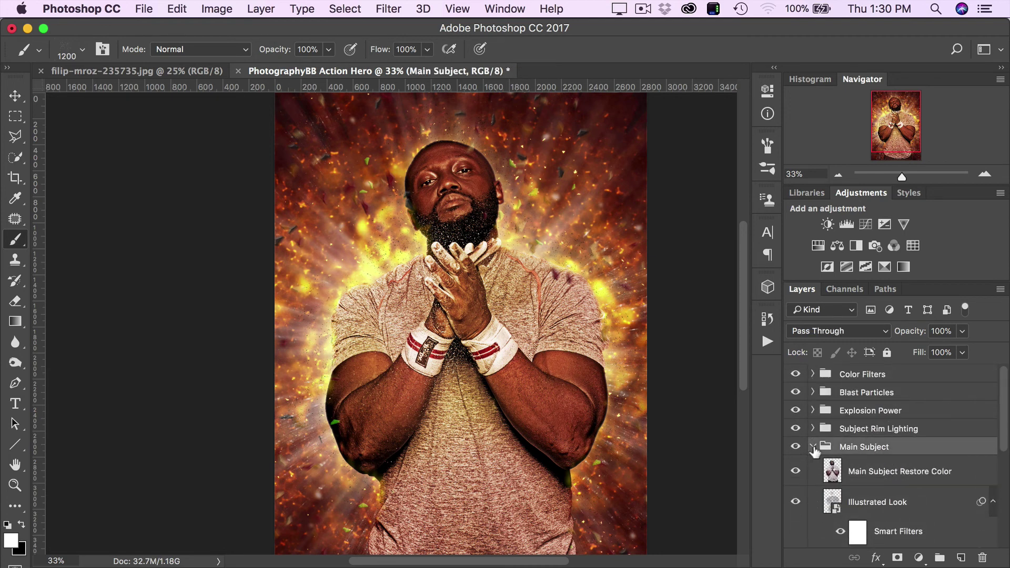
click(814, 448)
click(856, 465)
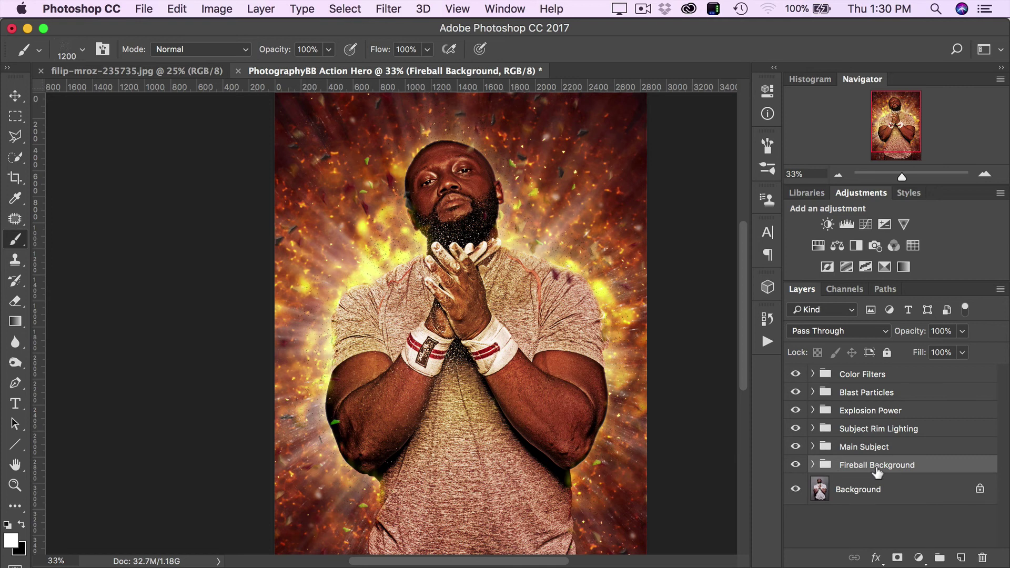
click(812, 465)
scroll(877, 470, down, 3)
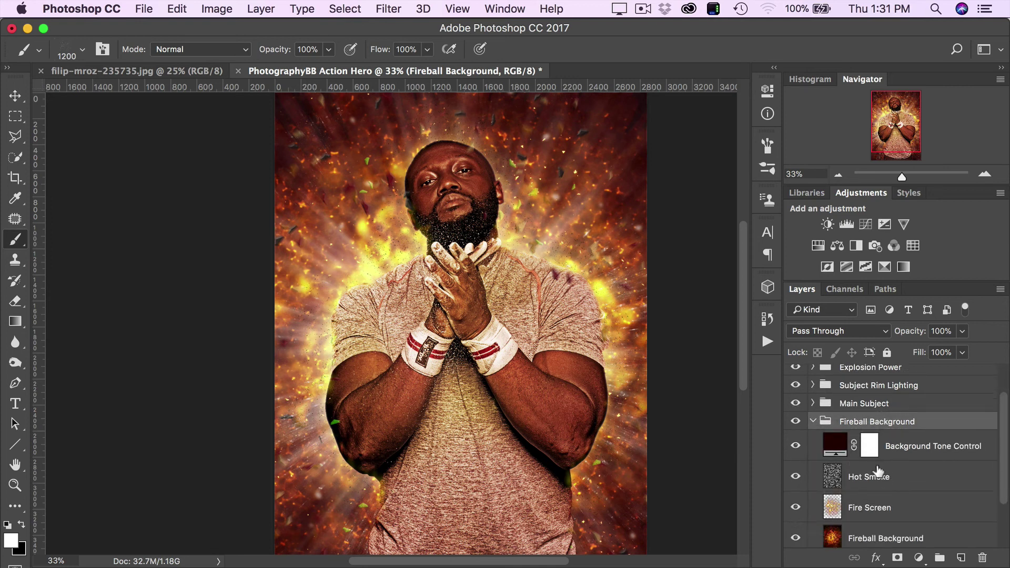
scroll(877, 469, down, 2)
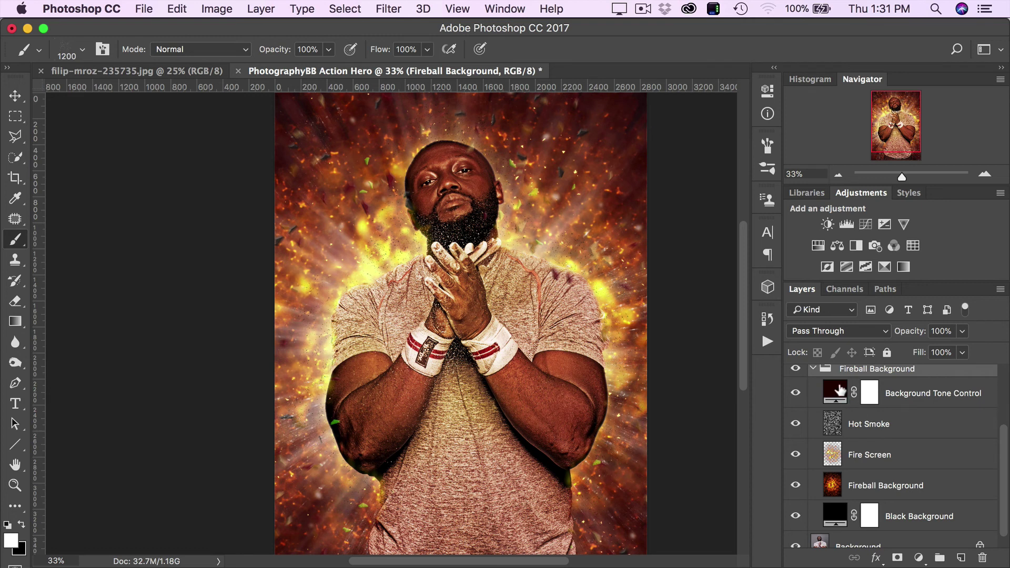
Preview dark green and dark blue for the Background Tone Control fill layer and cancel the color change
click(840, 390)
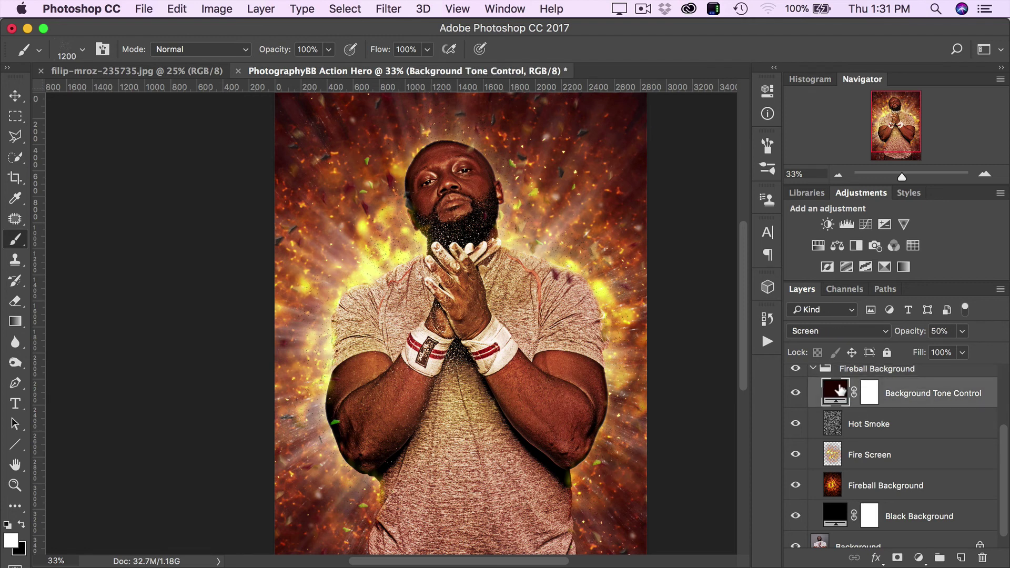
double_click(839, 391)
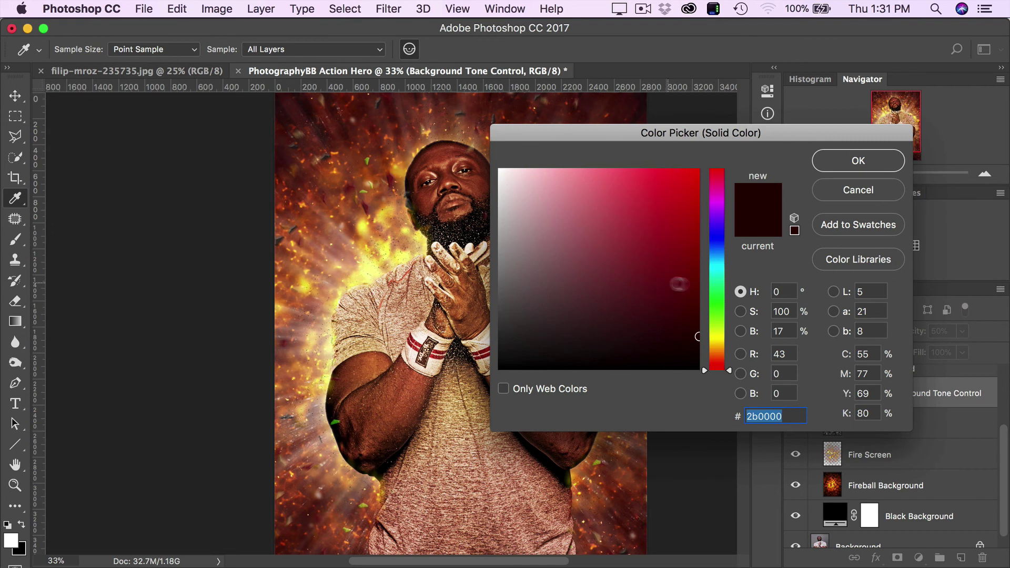
click(717, 314)
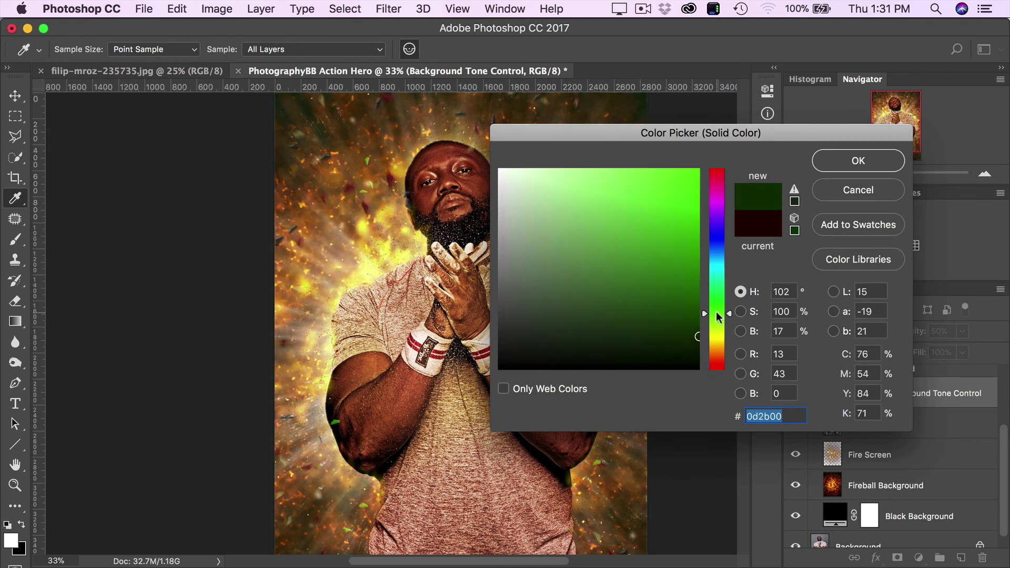
drag(717, 315, 714, 234)
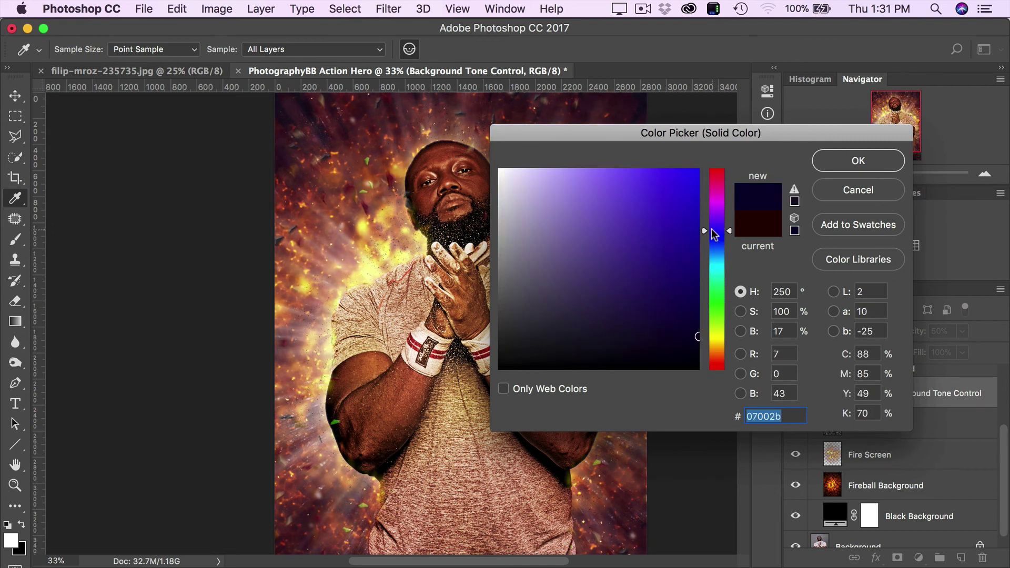
click(853, 190)
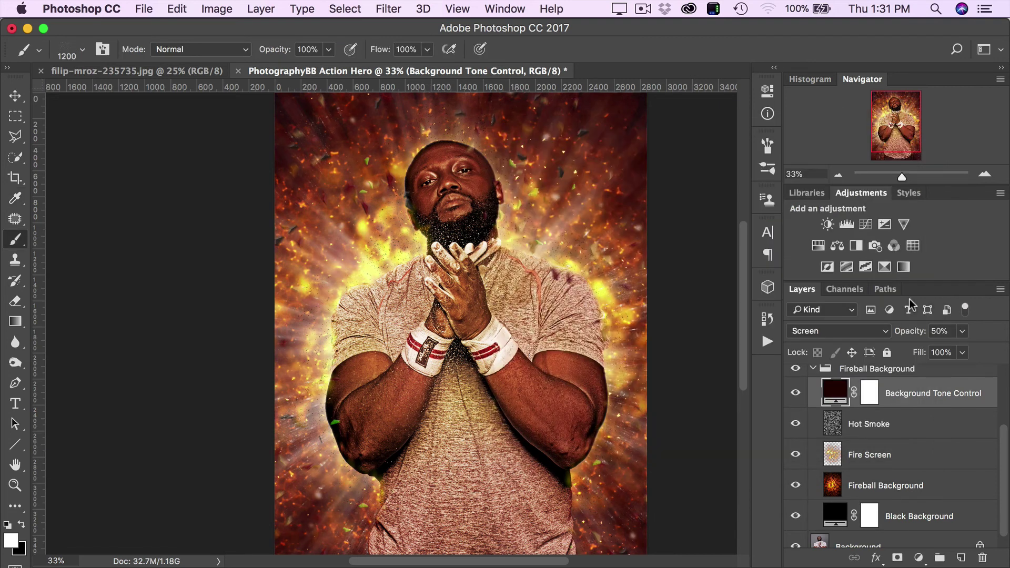
Set the Hot Smoke layer's opacity to 9% and the Fire Screen layer's opacity to 100%
click(851, 433)
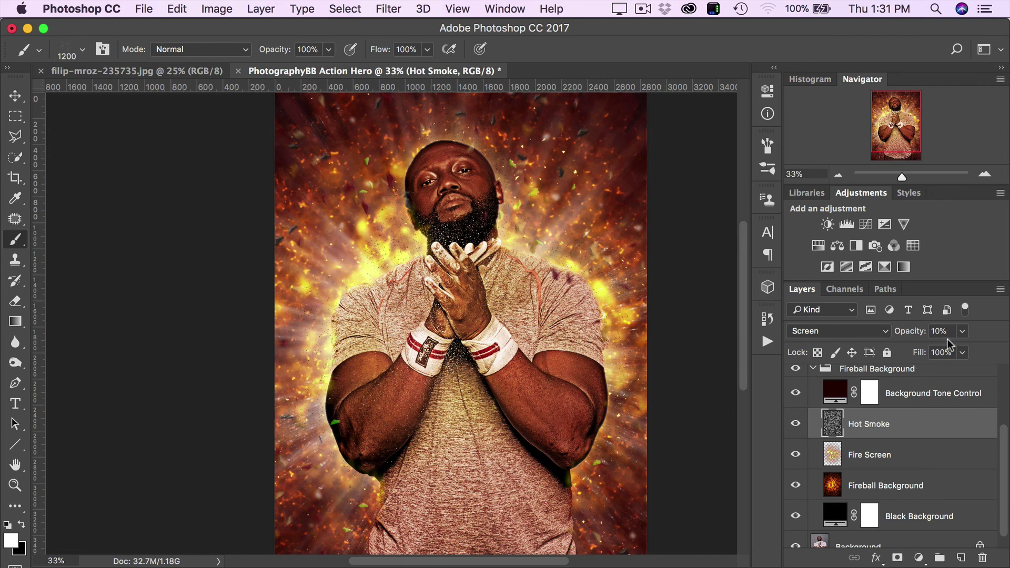
click(961, 332)
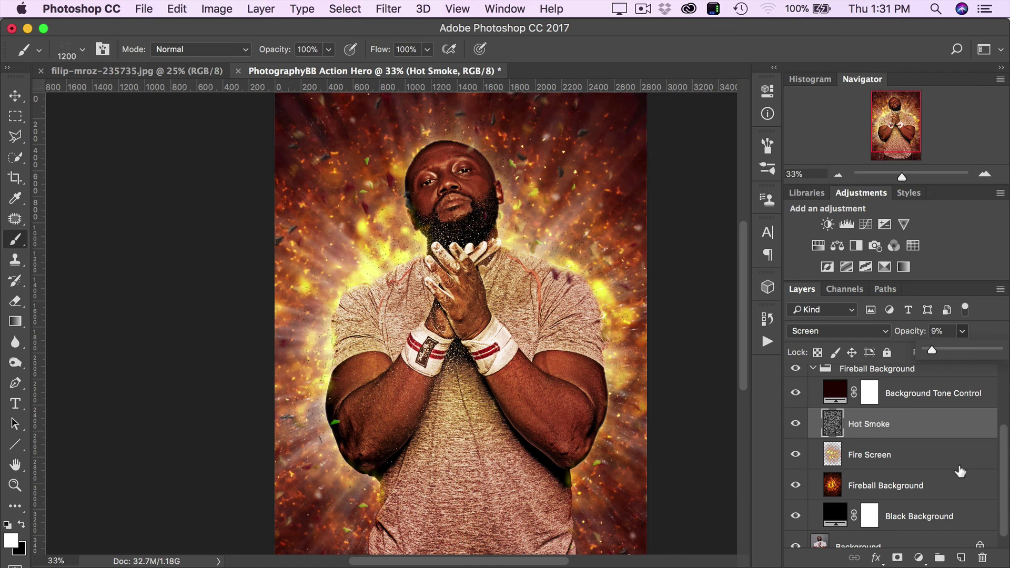
click(904, 463)
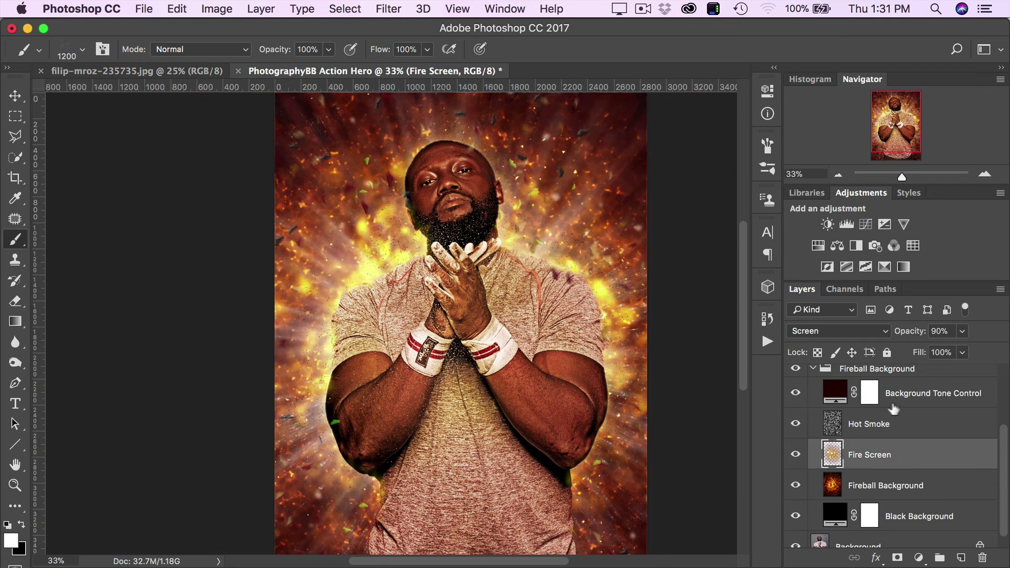
click(962, 331)
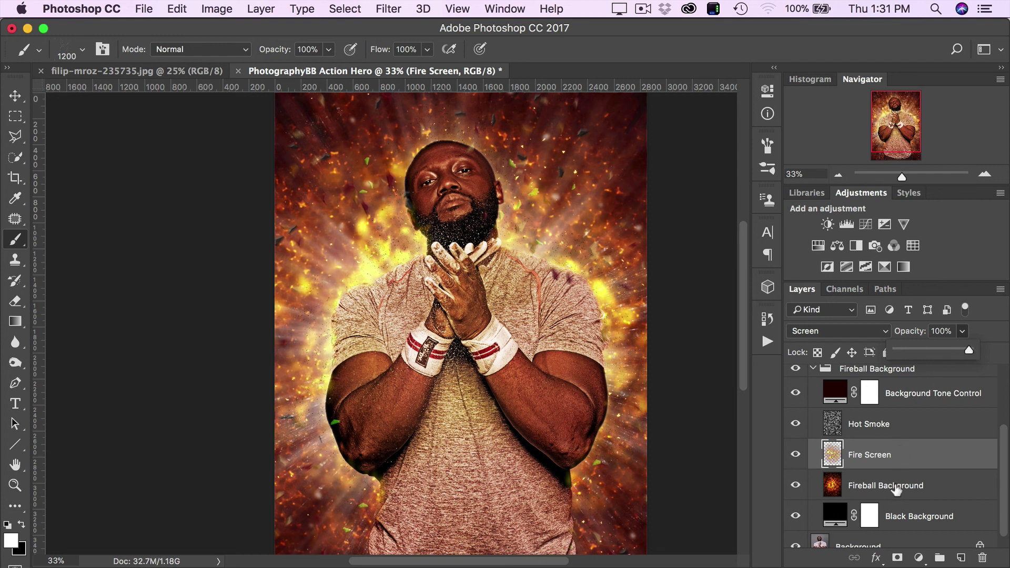
Inspect the Fireball Background and Black Background layers, and collapse the Fireball Background group
click(896, 489)
click(896, 517)
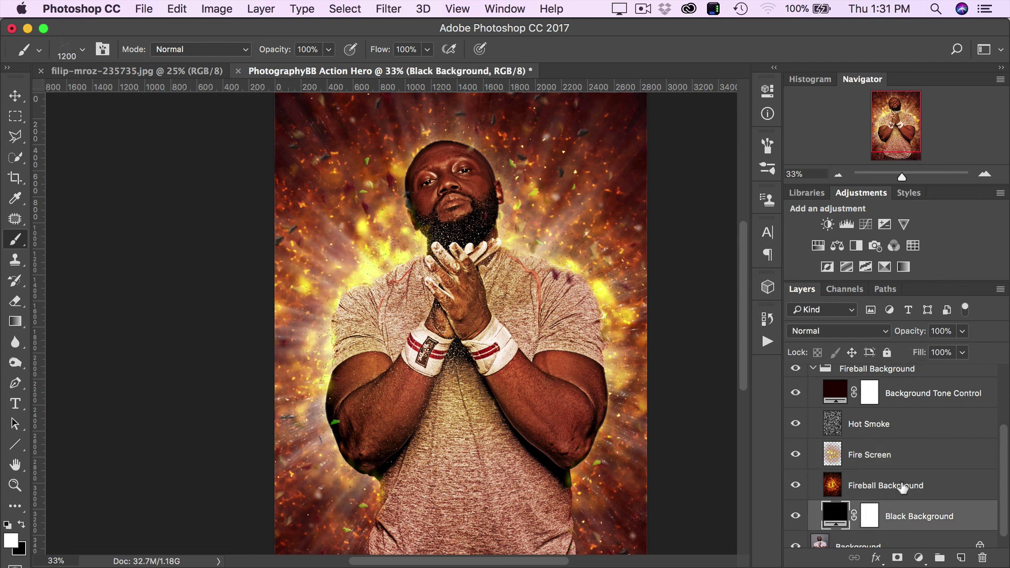
click(902, 488)
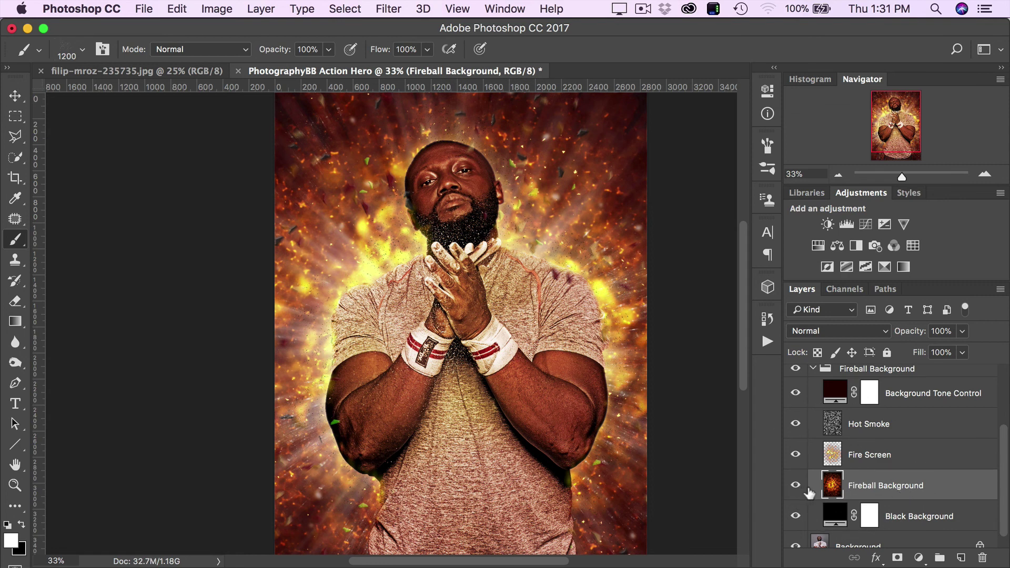
scroll(815, 494, up, 1)
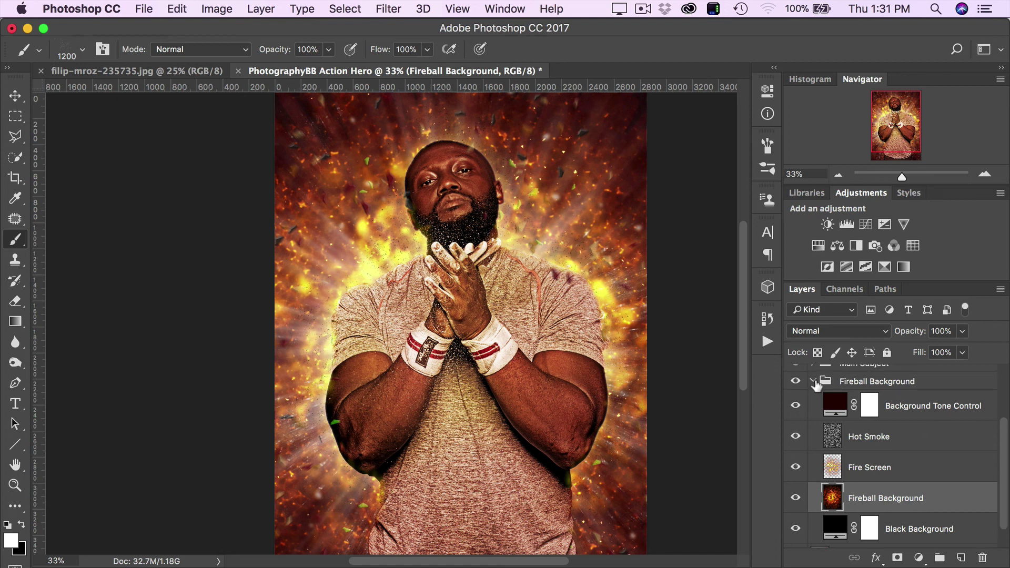
click(813, 381)
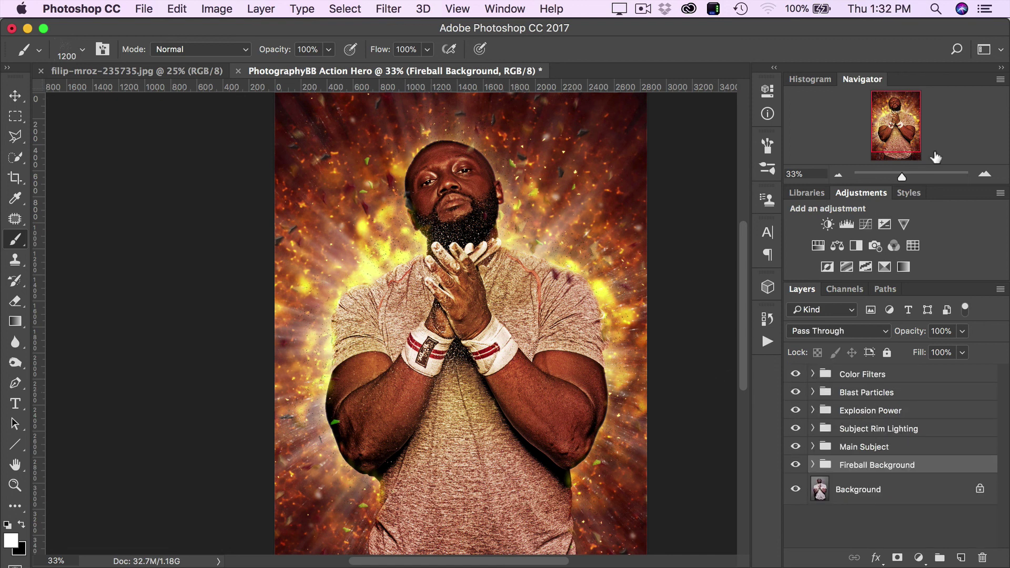